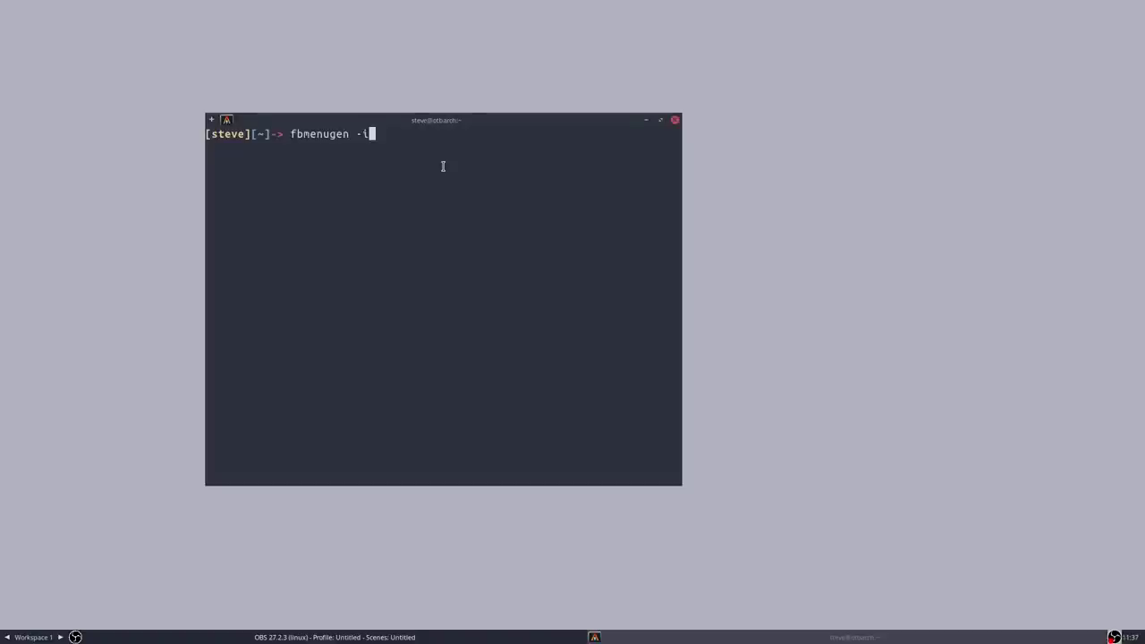
# - Run fbmenugen -i to regenerate the Fluxbox menu, then close the xterm window
pyautogui.press('Return')
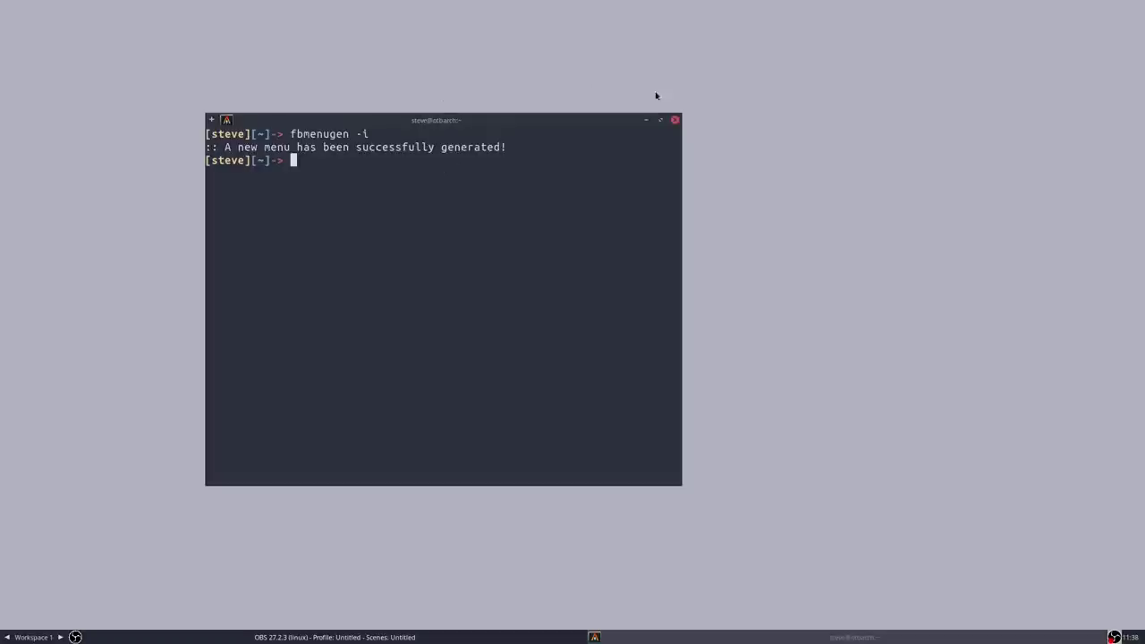
pyautogui.click(674, 120)
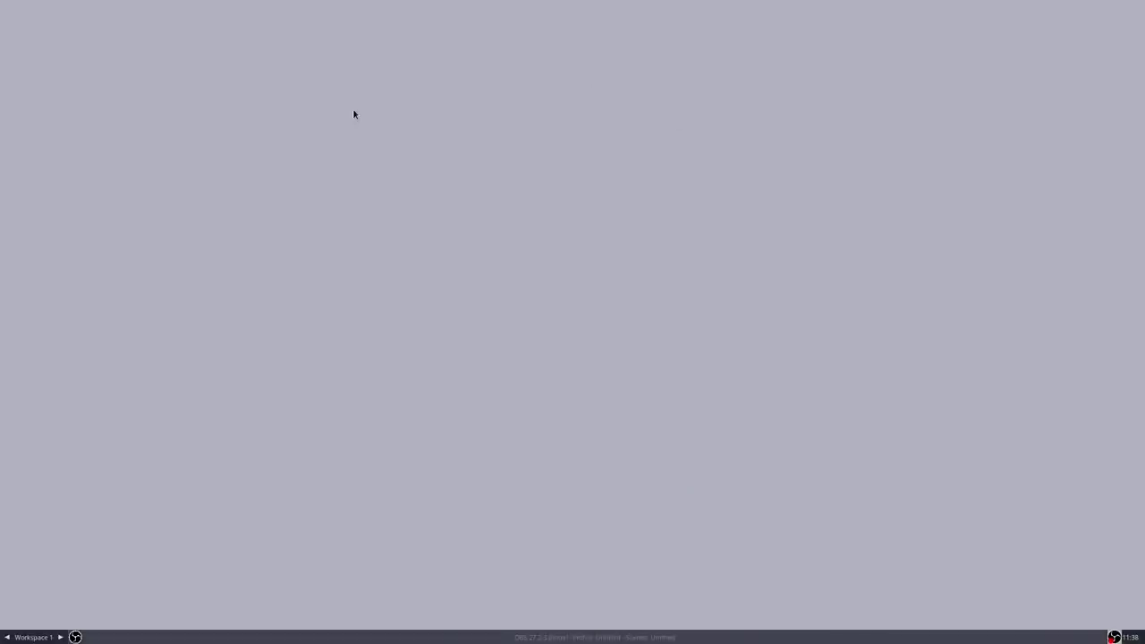
# - Set the toolbar placement to Top Center under Fluxbox Configure > Toolbar > Placement
pyautogui.rightClick(291, 85)
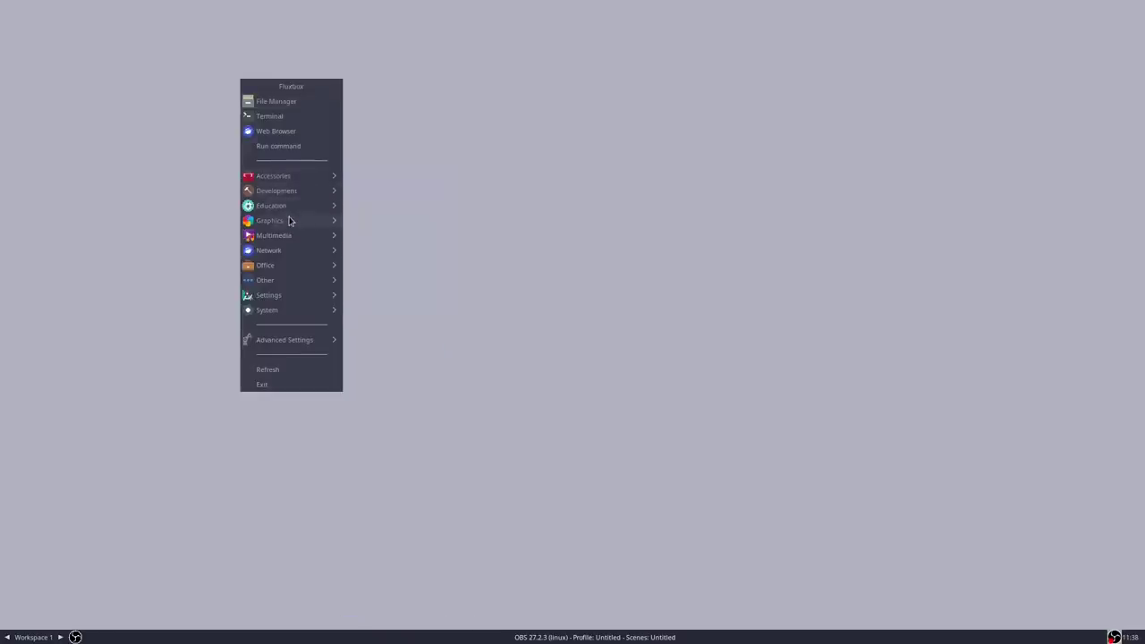
pyautogui.moveTo(289, 221)
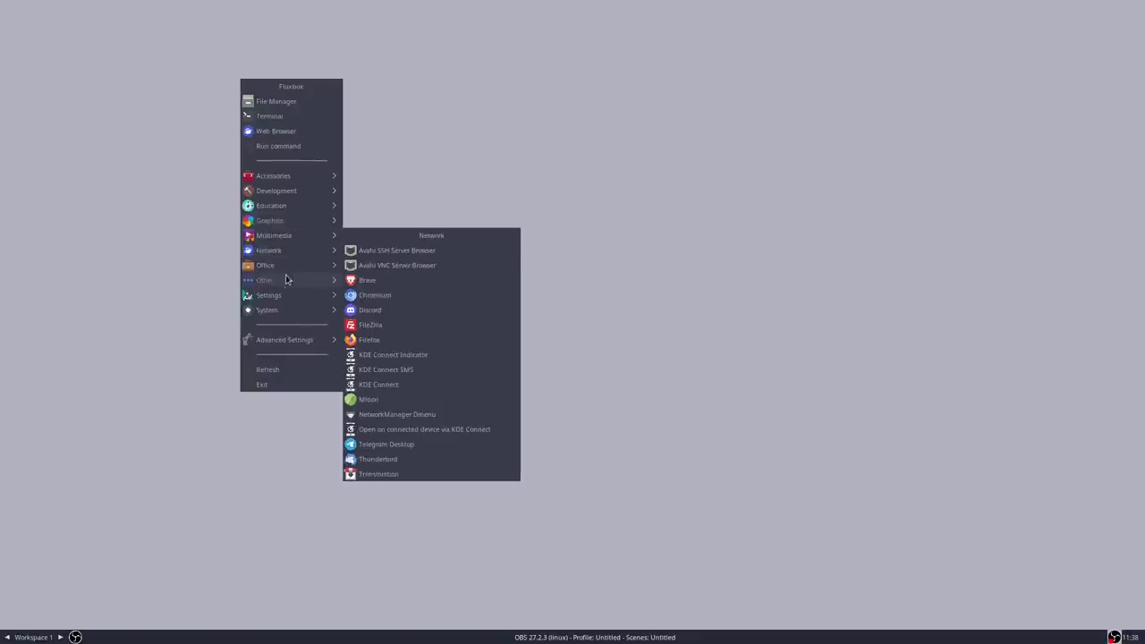
pyautogui.moveTo(288, 279)
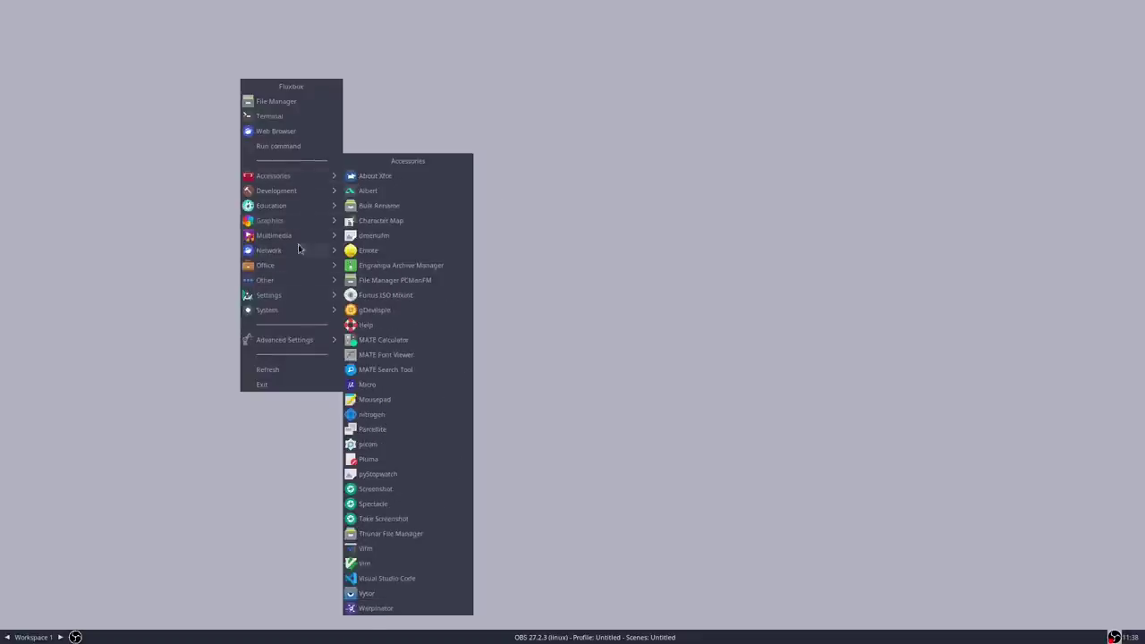
pyautogui.moveTo(302, 346)
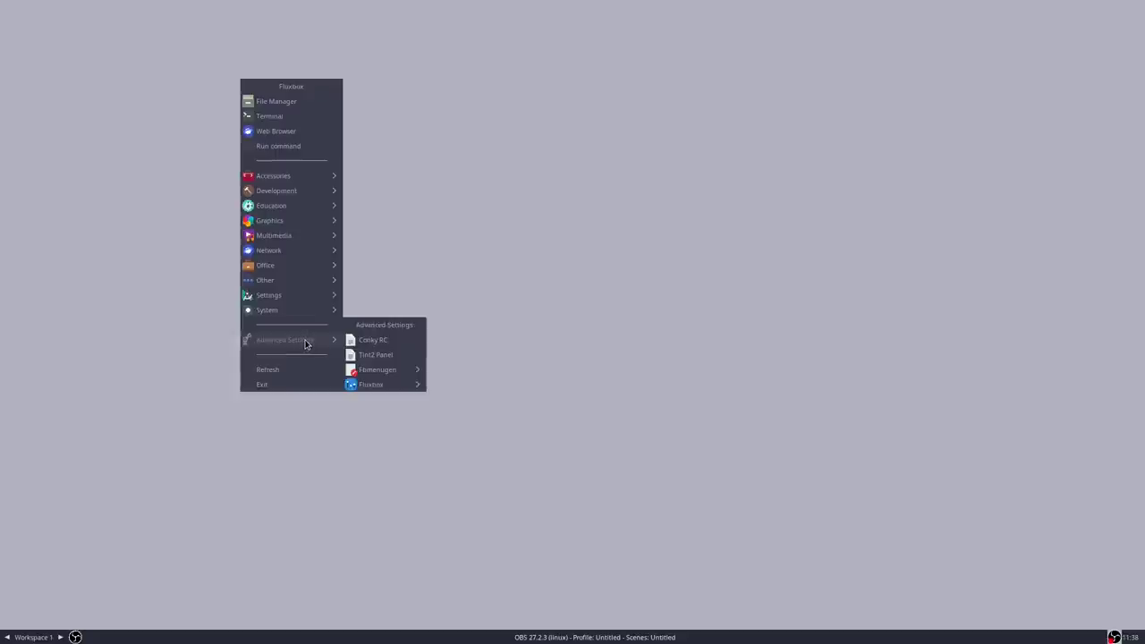
pyautogui.moveTo(391, 375)
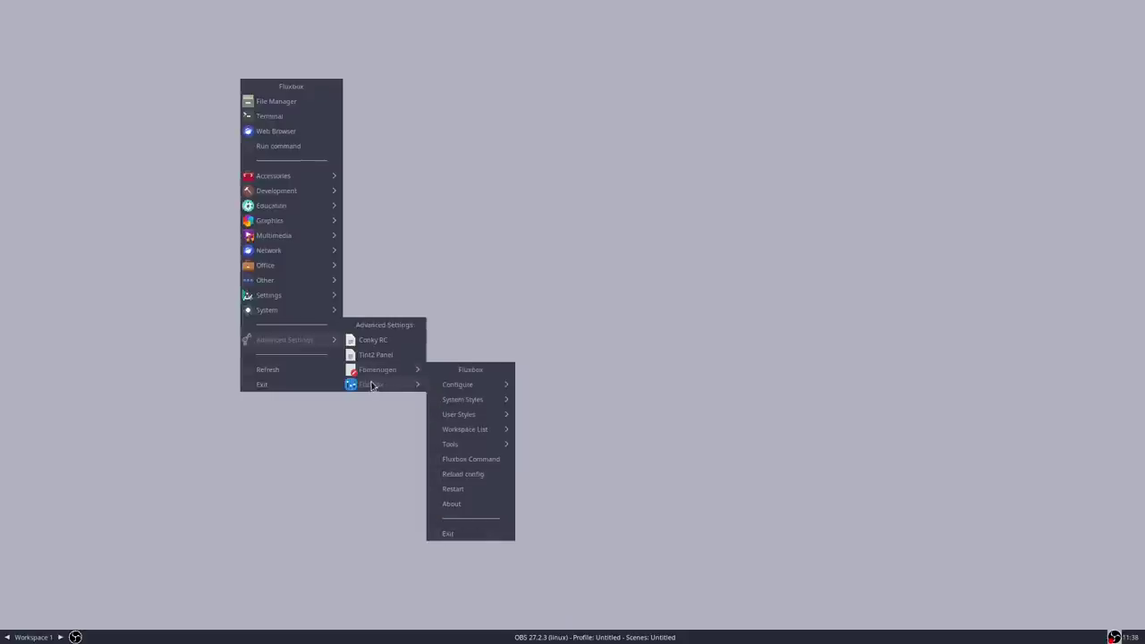
pyautogui.moveTo(457, 384)
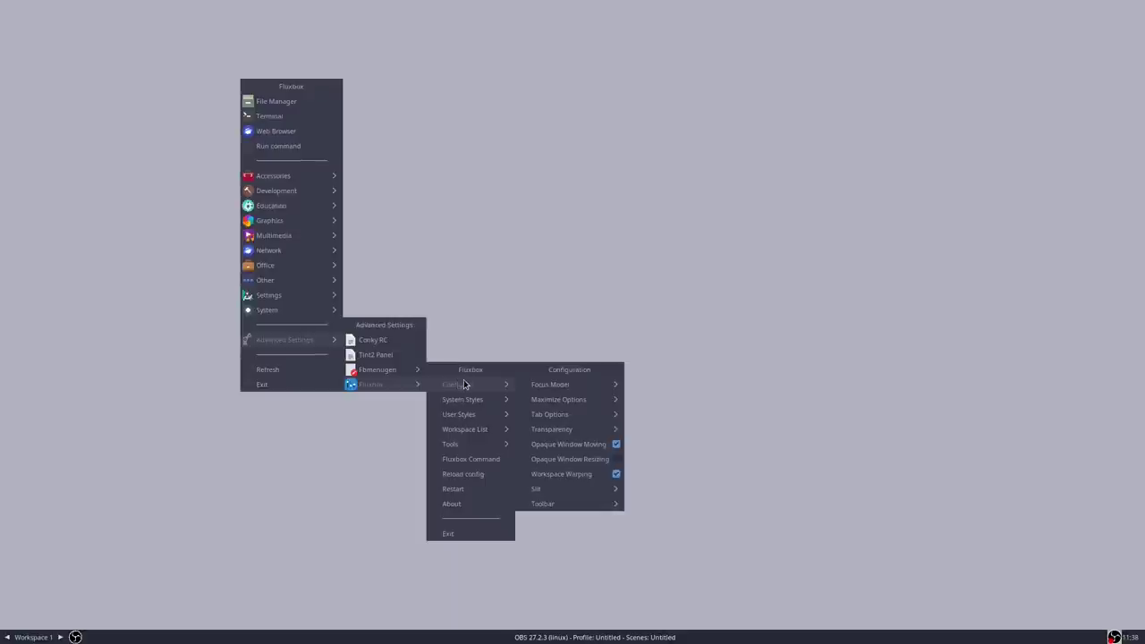
pyautogui.moveTo(599, 505)
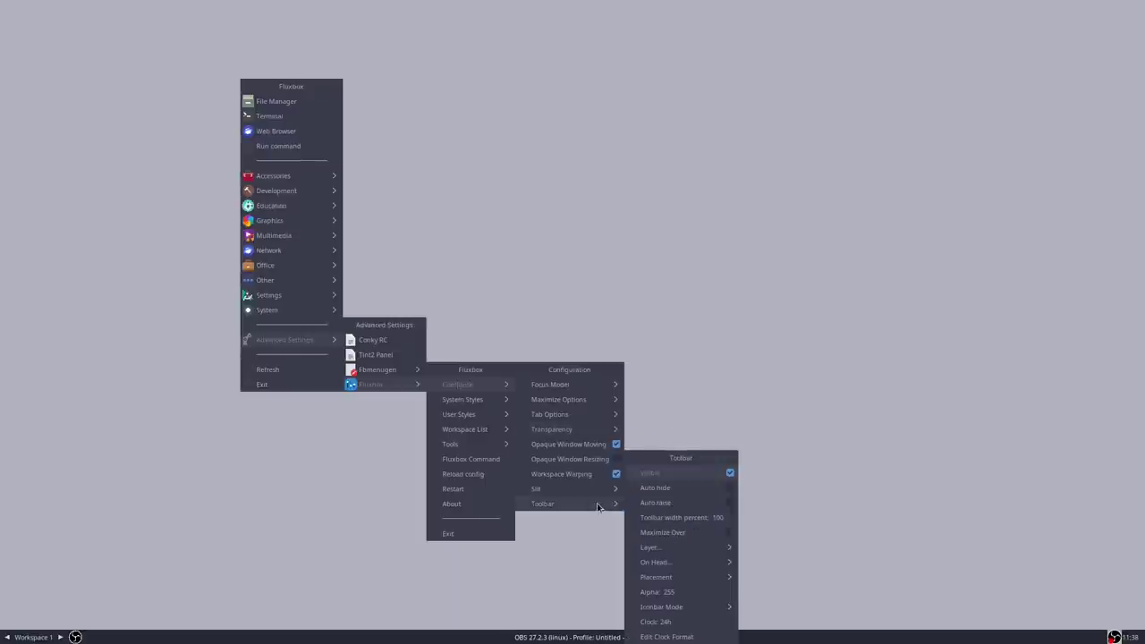
pyautogui.moveTo(708, 577)
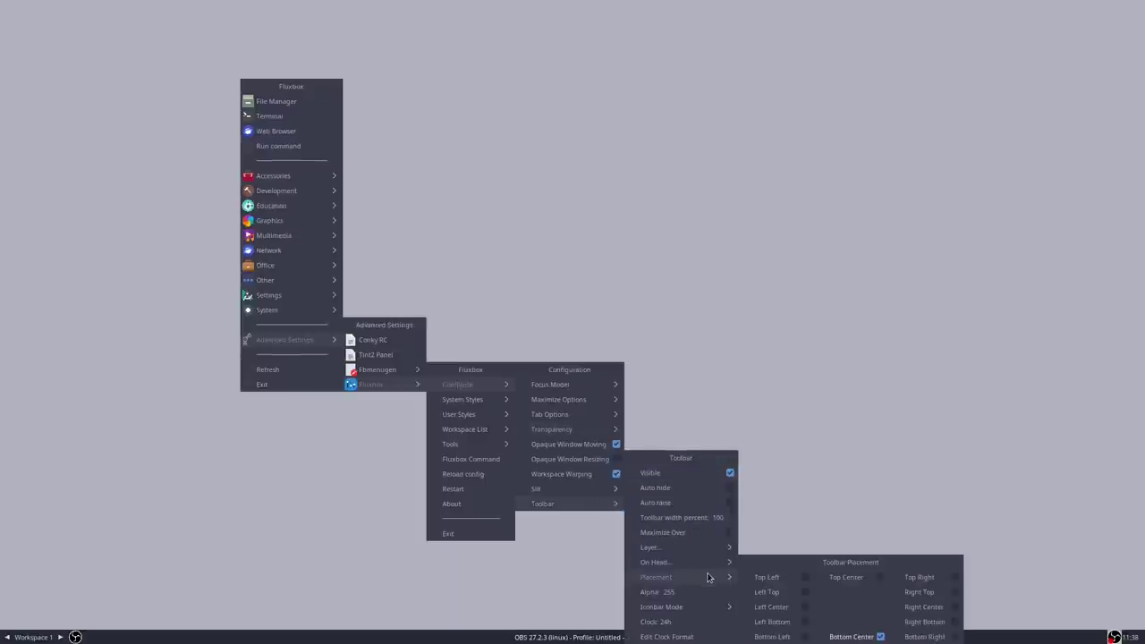
pyautogui.click(881, 578)
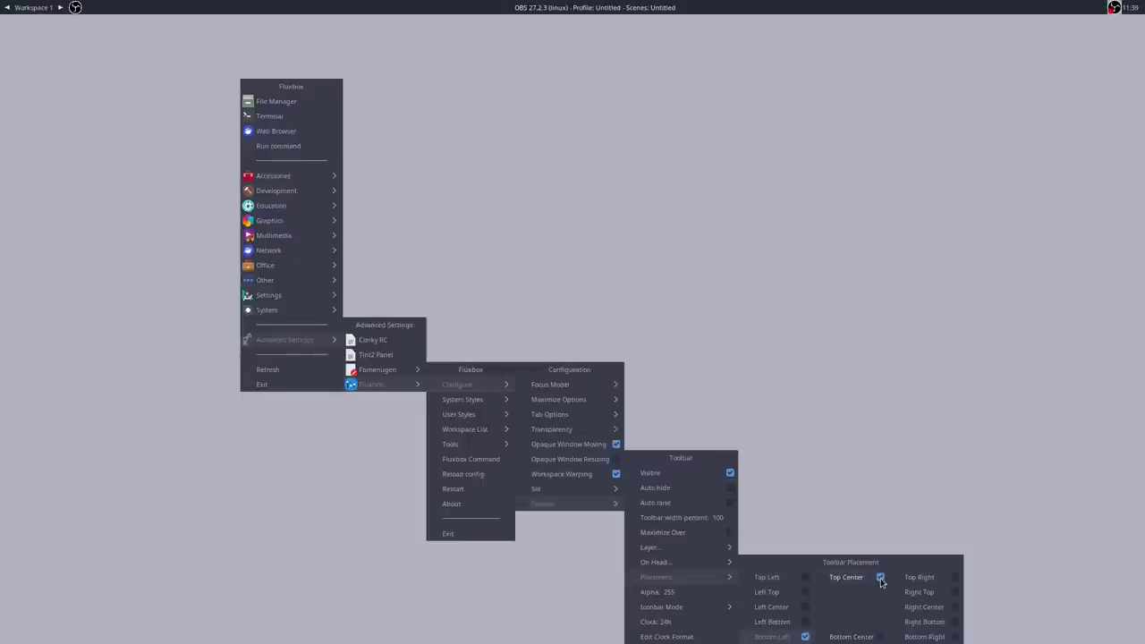
# - Look over the Tab Options, Transparency and Slit submenus, then dismiss all menus
pyautogui.click(812, 580)
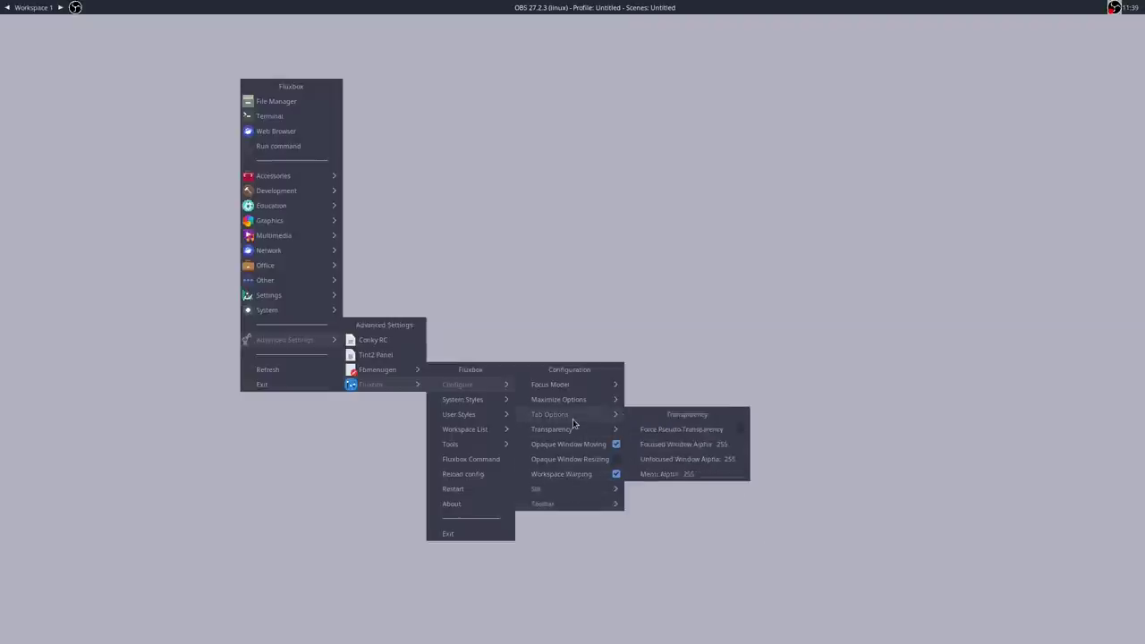
pyautogui.moveTo(574, 421)
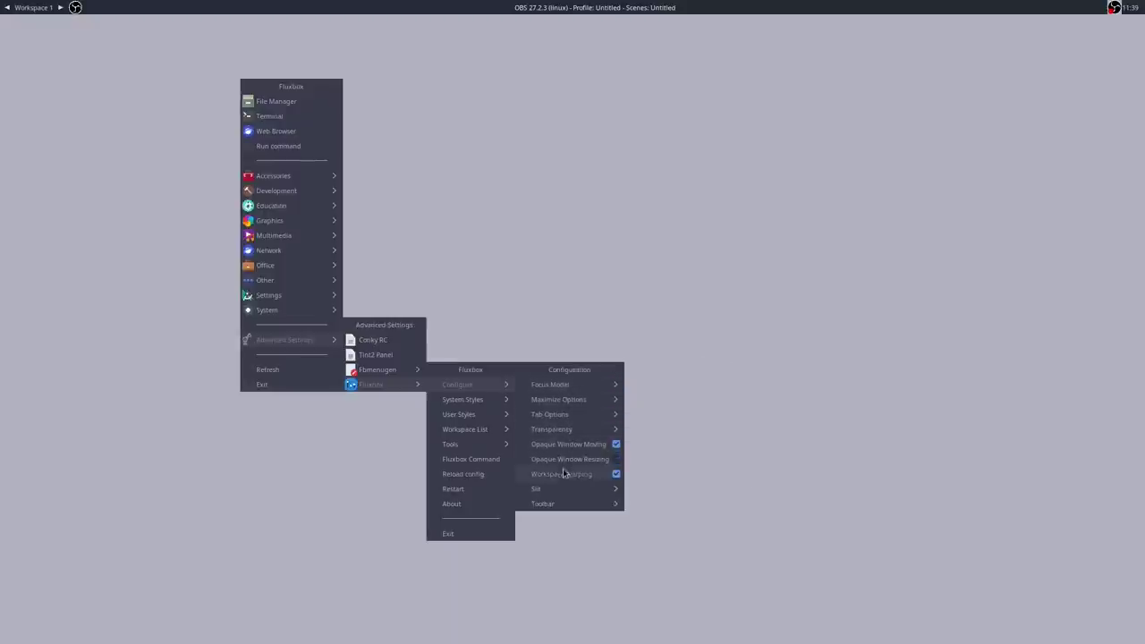
pyautogui.moveTo(558, 493)
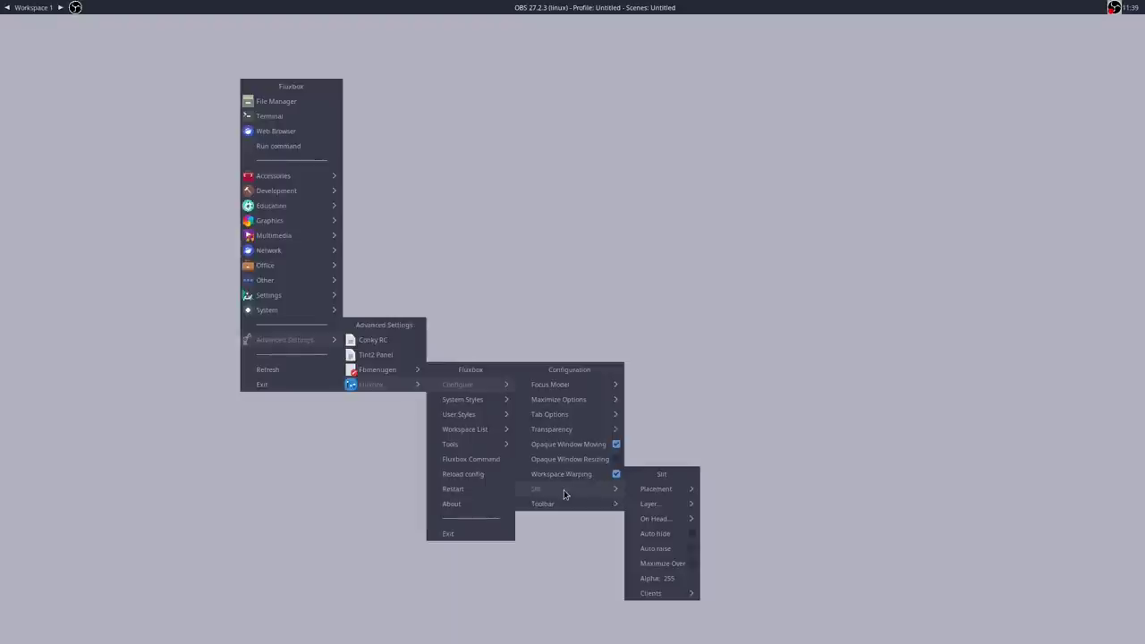
pyautogui.click(549, 205)
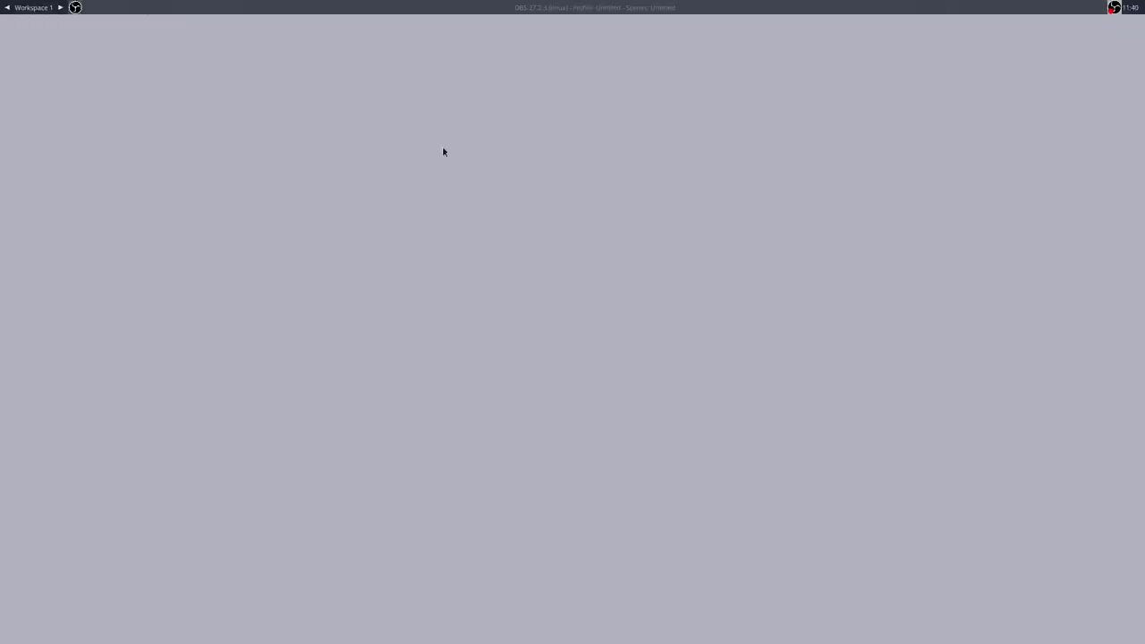
# - Launch the alacritty terminal from the Alt+F2 run prompt and move it to the screen centre
pyautogui.hotkey('alt', 'F2')
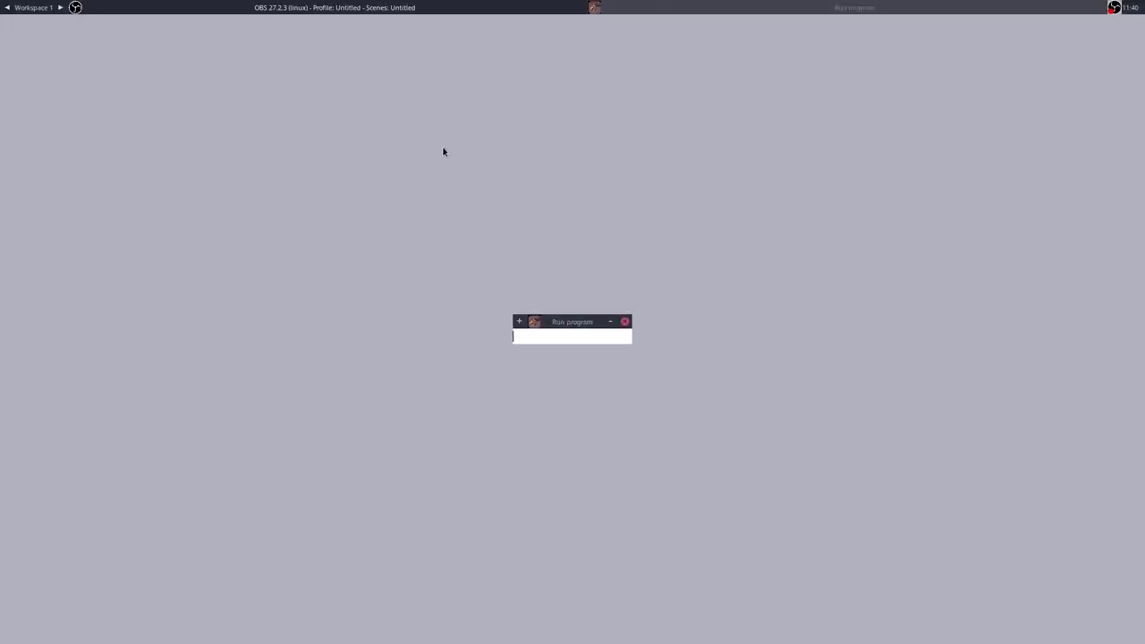
pyautogui.write('alacritty')
pyautogui.press('Return')
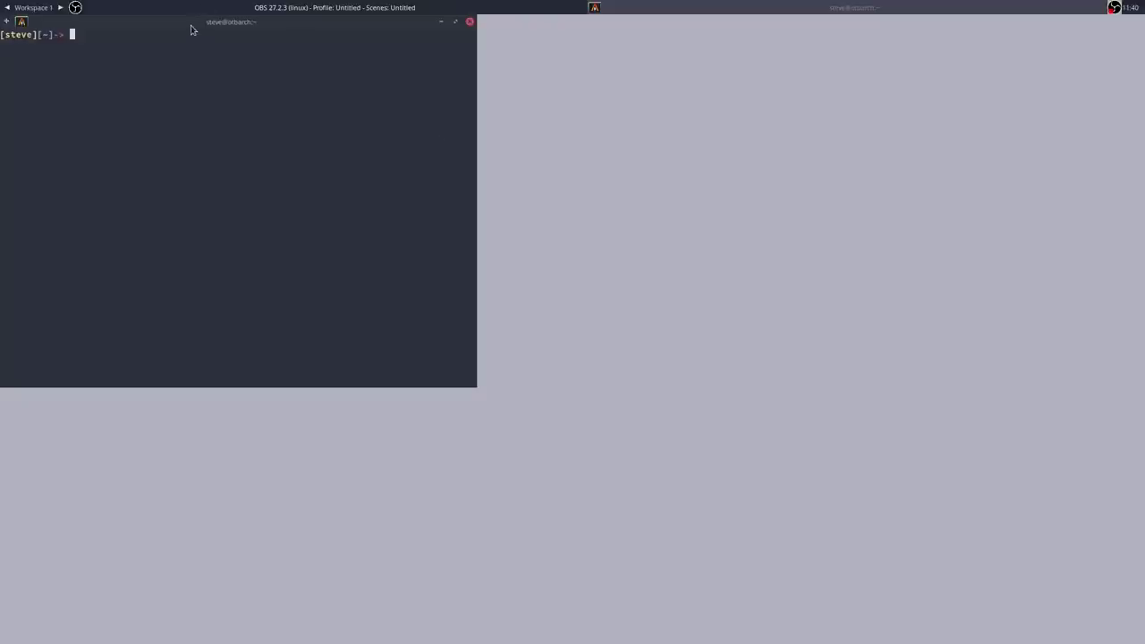
pyautogui.moveTo(192, 26); pyautogui.dragTo(468, 187)
# - Restore the bookshelf wallpaper with 'nitrogen --restore &' and close the terminal
pyautogui.write('n')
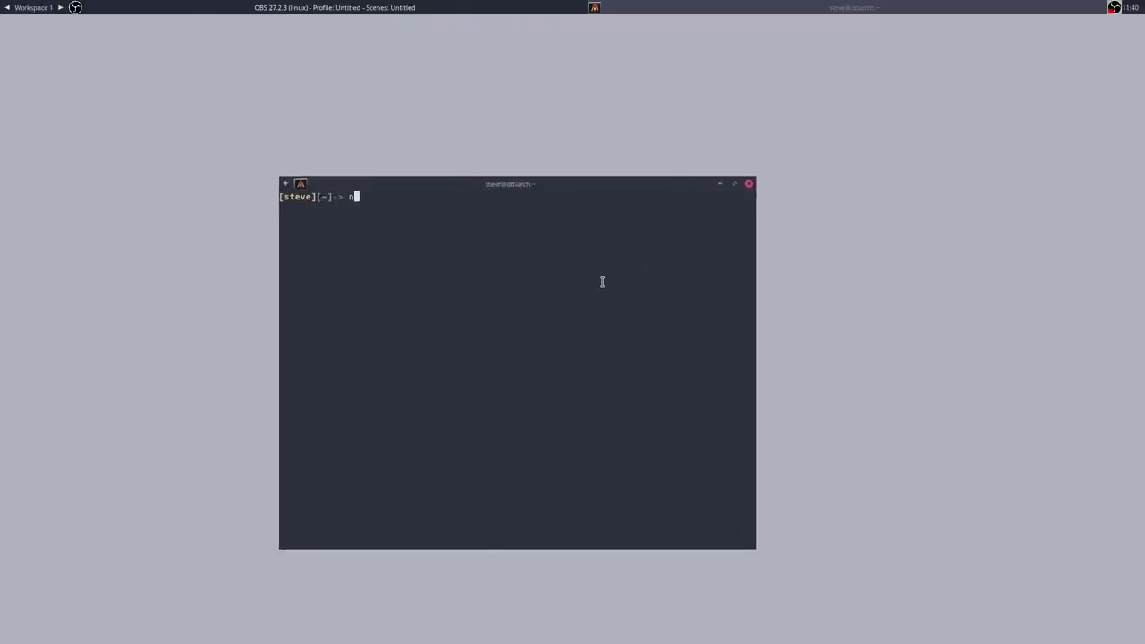
pyautogui.write('itrogen --restore &')
pyautogui.press('Return')
pyautogui.press('Return')
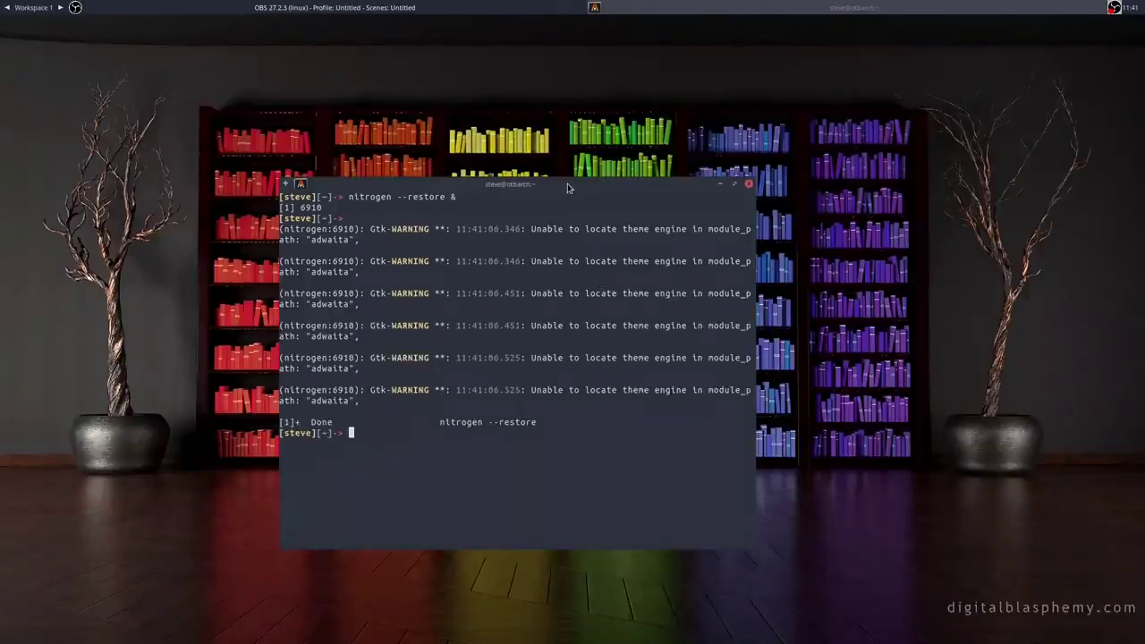
pyautogui.moveTo(542, 179); pyautogui.dragTo(699, 183)
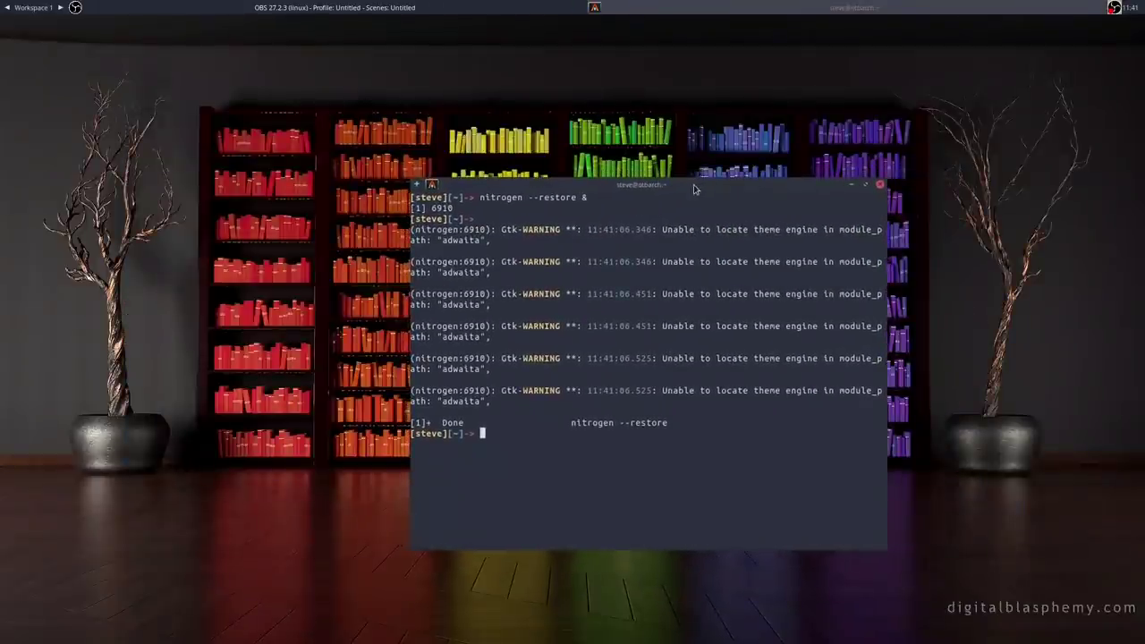
pyautogui.click(881, 186)
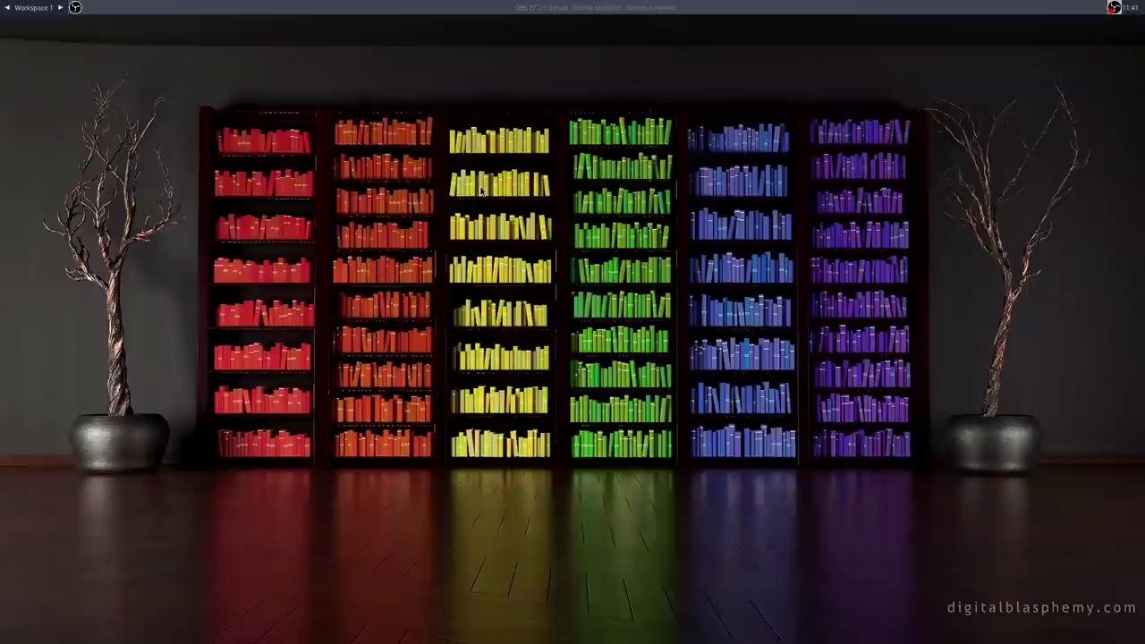
# - Launch PCManFM, open the home folder's .fluxbox directory, and shift the window right
pyautogui.hotkey('alt', 'F2')
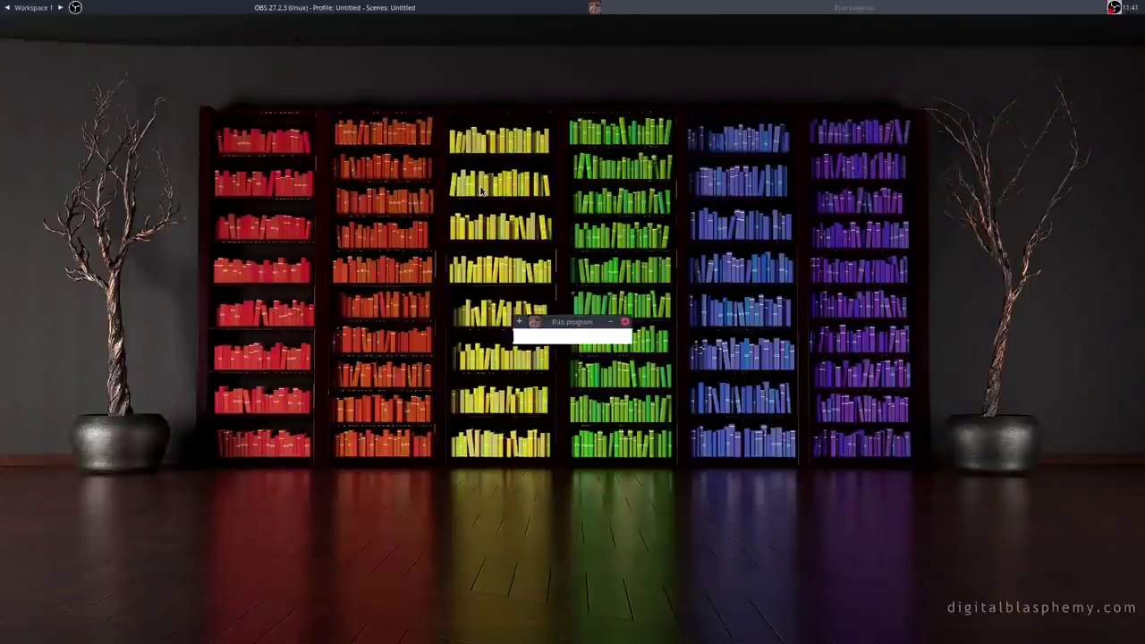
pyautogui.write('pcmanfm')
pyautogui.press('Return')
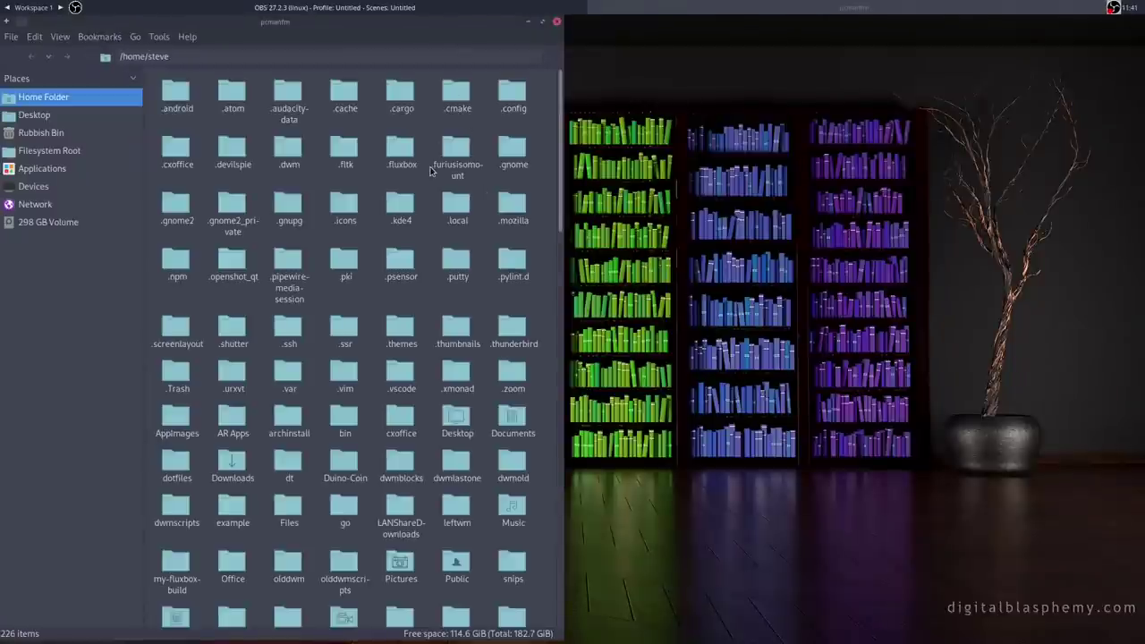
pyautogui.scroll(-3, 430, 179)
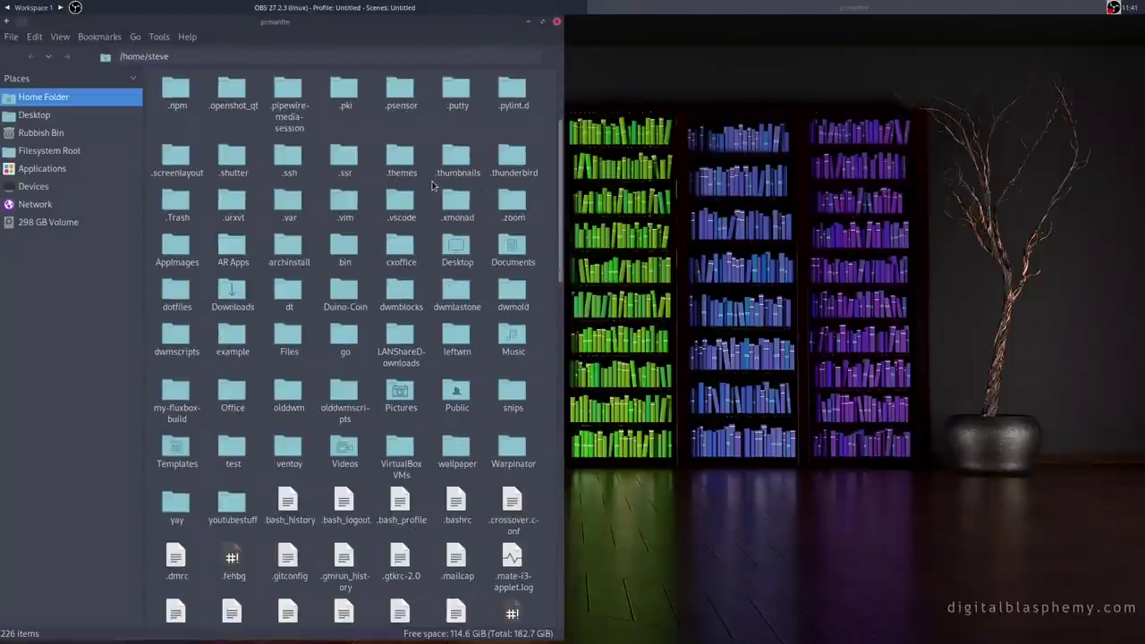
pyautogui.scroll(3, 431, 186)
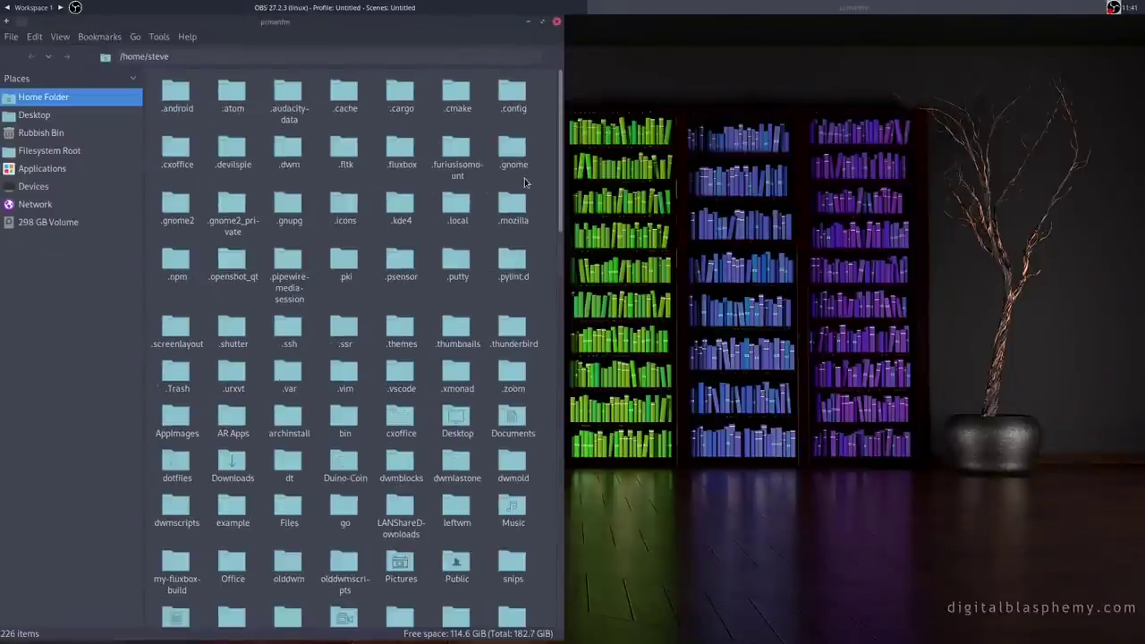
pyautogui.doubleClick(402, 148)
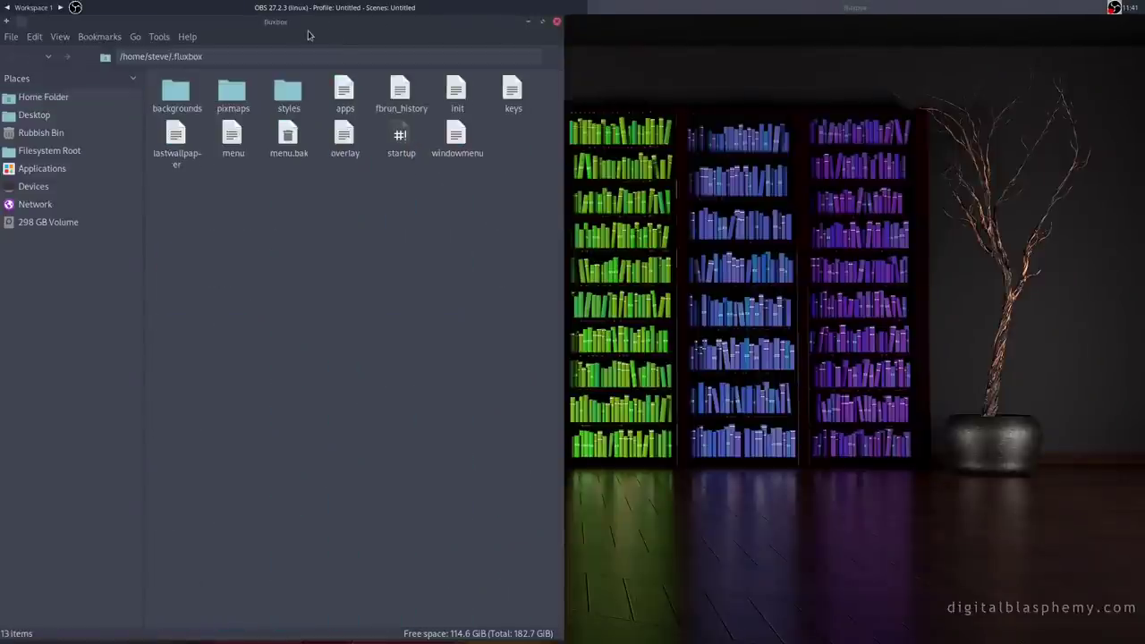
pyautogui.moveTo(308, 25); pyautogui.dragTo(445, 25)
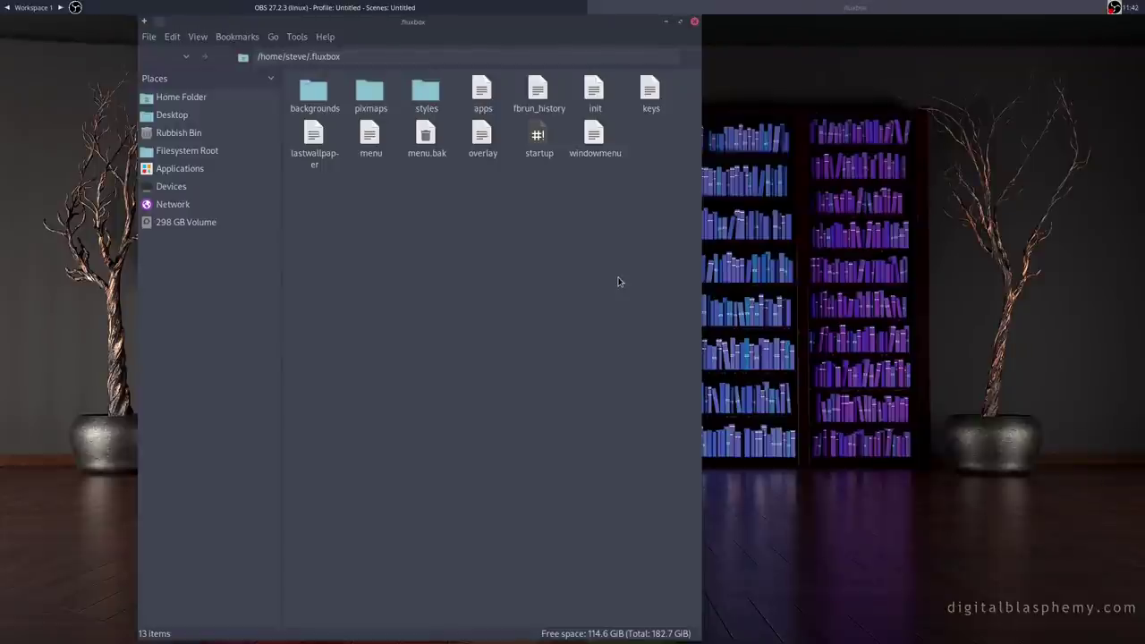
# - Open the keys file in Geany, scroll through it, and close the editor
pyautogui.rightClick(653, 92)
pyautogui.moveTo(687, 124)
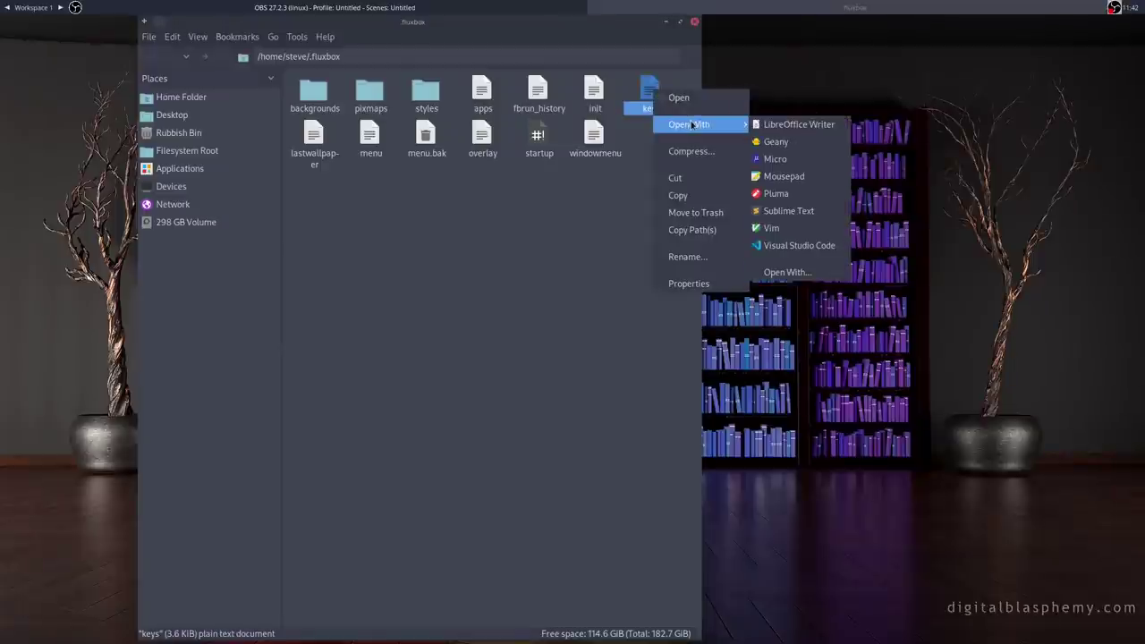
pyautogui.click(808, 142)
pyautogui.scroll(-10, 367, 228)
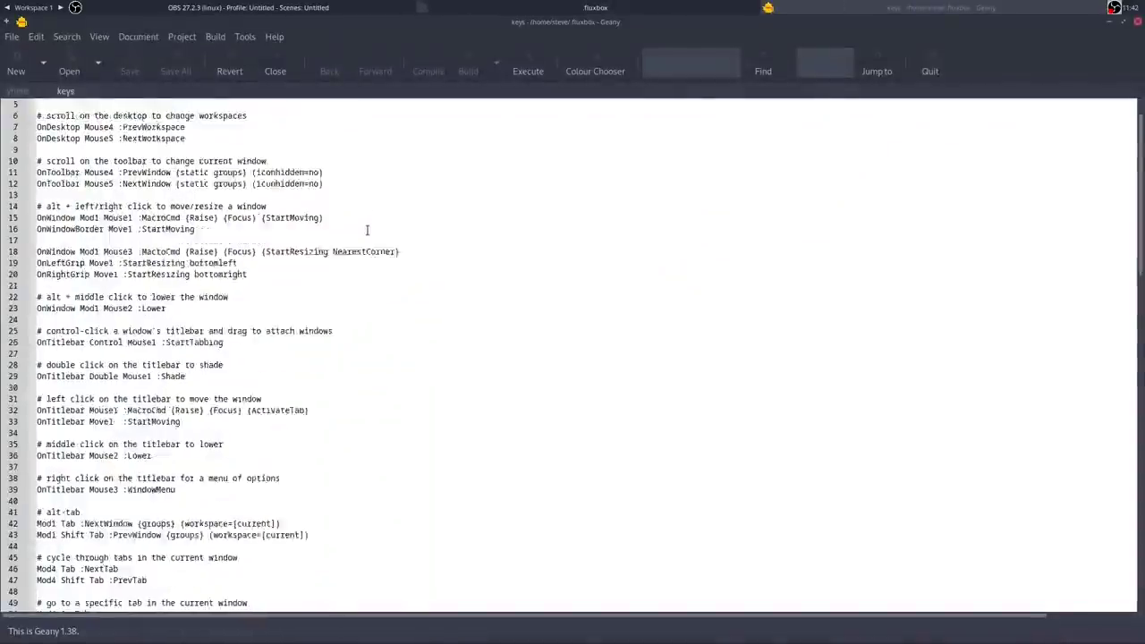
pyautogui.scroll(-20, 368, 230)
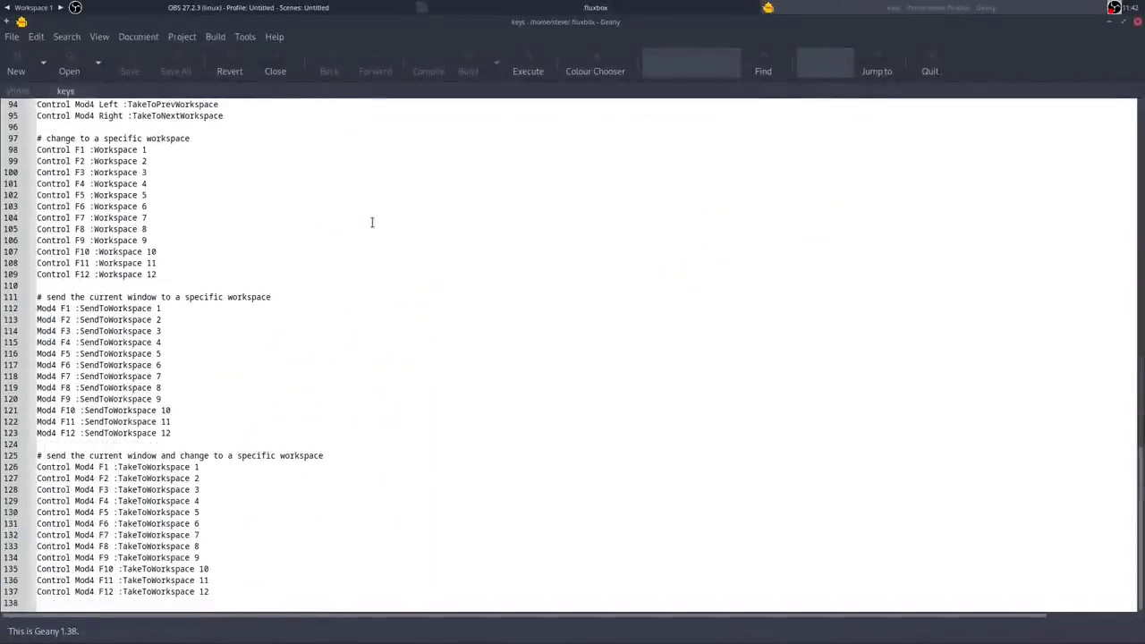
pyautogui.scroll(20, 370, 224)
pyautogui.scroll(11, 372, 220)
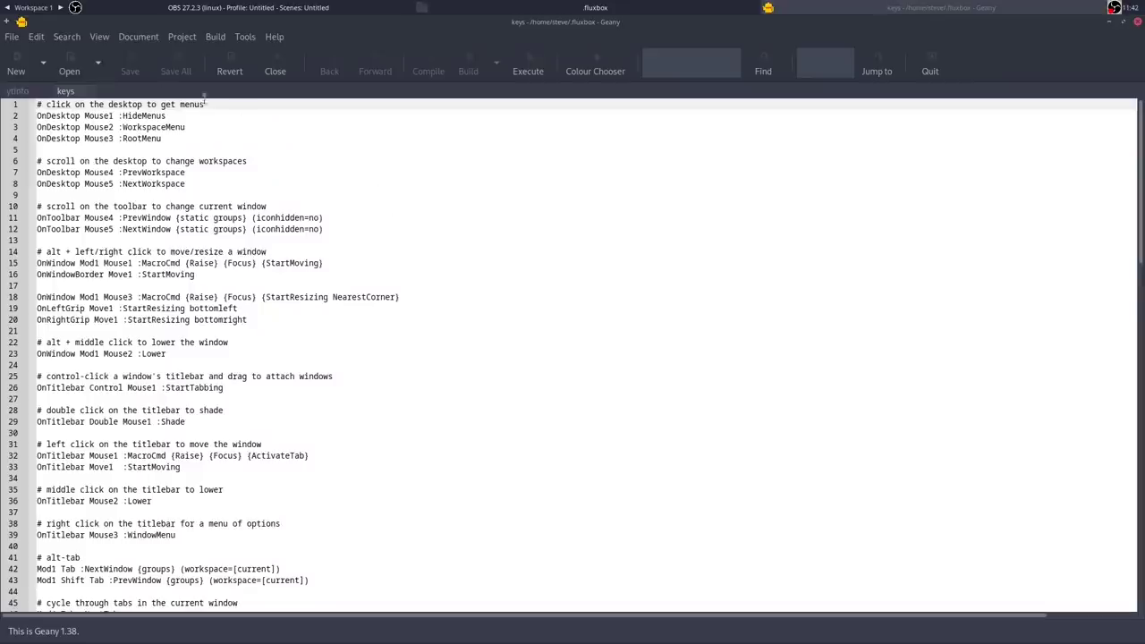
pyautogui.click(1137, 21)
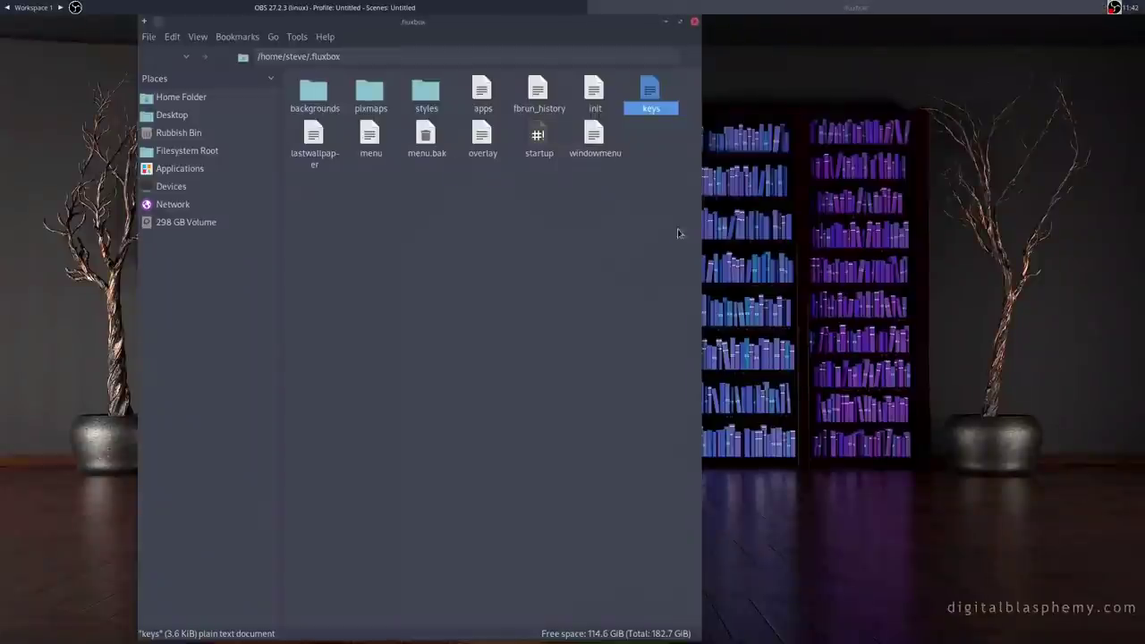
# - Open the menu file in Geany, read through it, and close the editor
pyautogui.click(604, 266)
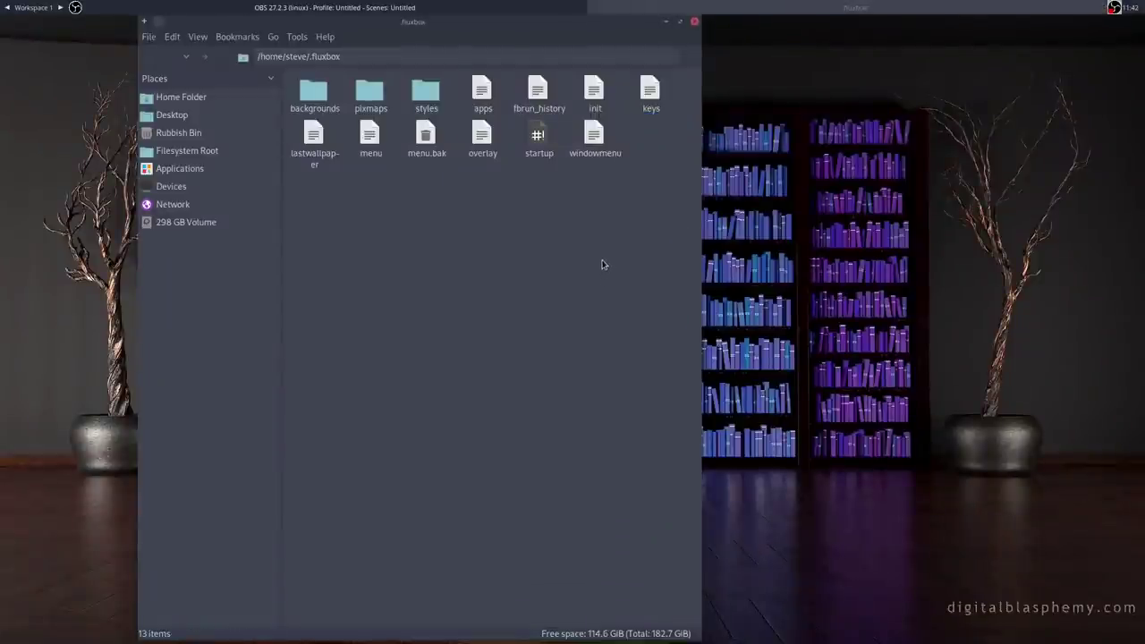
pyautogui.rightClick(374, 140)
pyautogui.moveTo(442, 171)
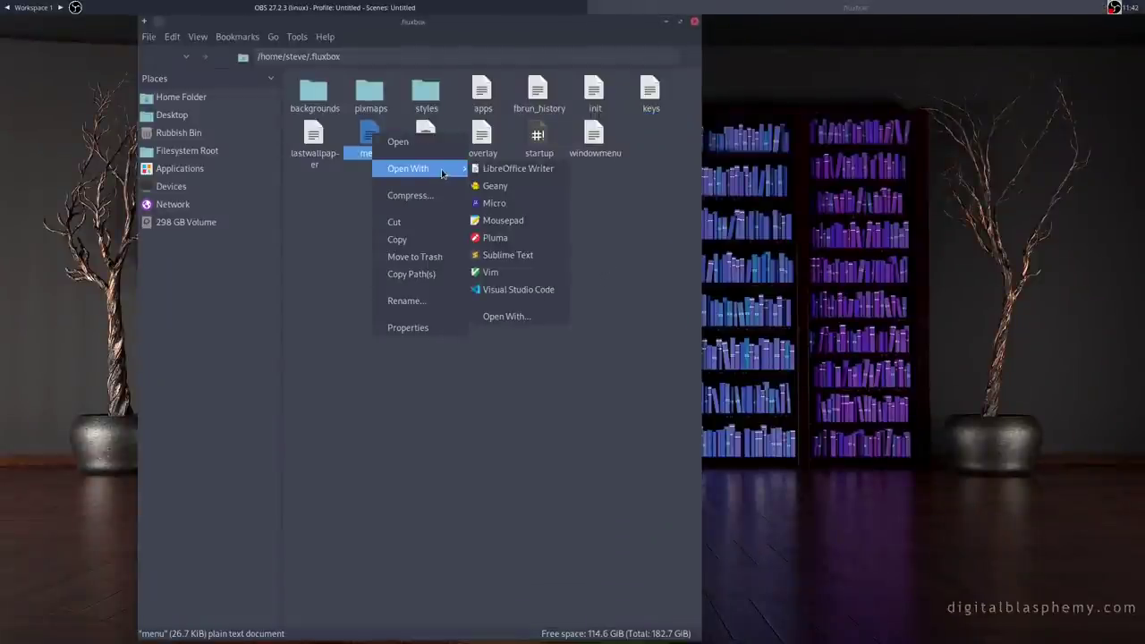
pyautogui.click(506, 185)
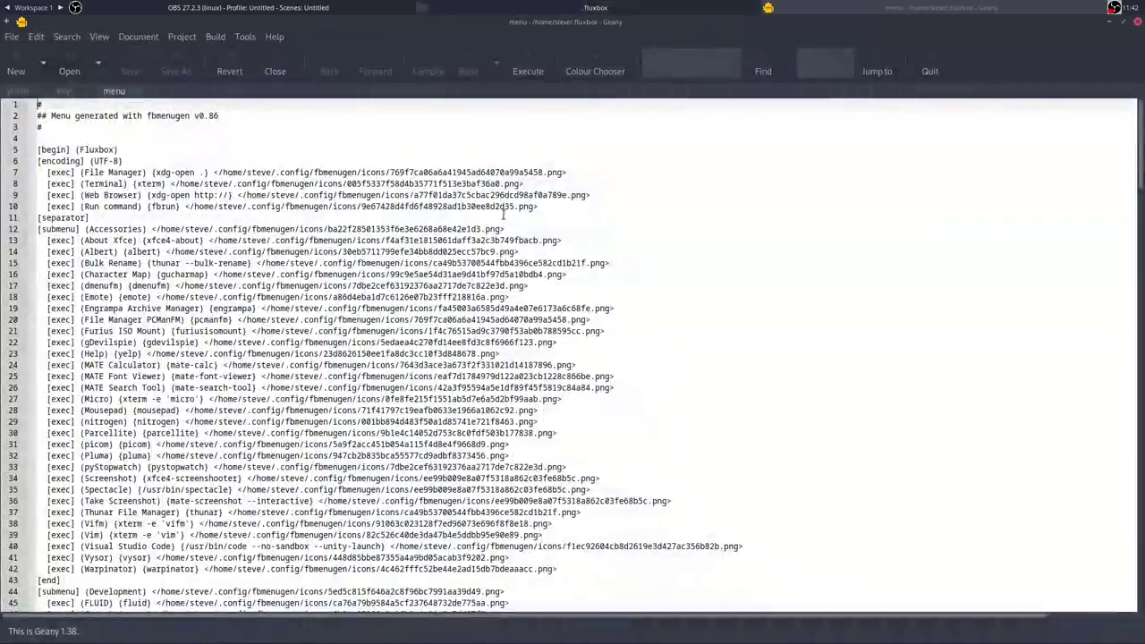
pyautogui.scroll(-5, 536, 216)
pyautogui.scroll(-20, 515, 221)
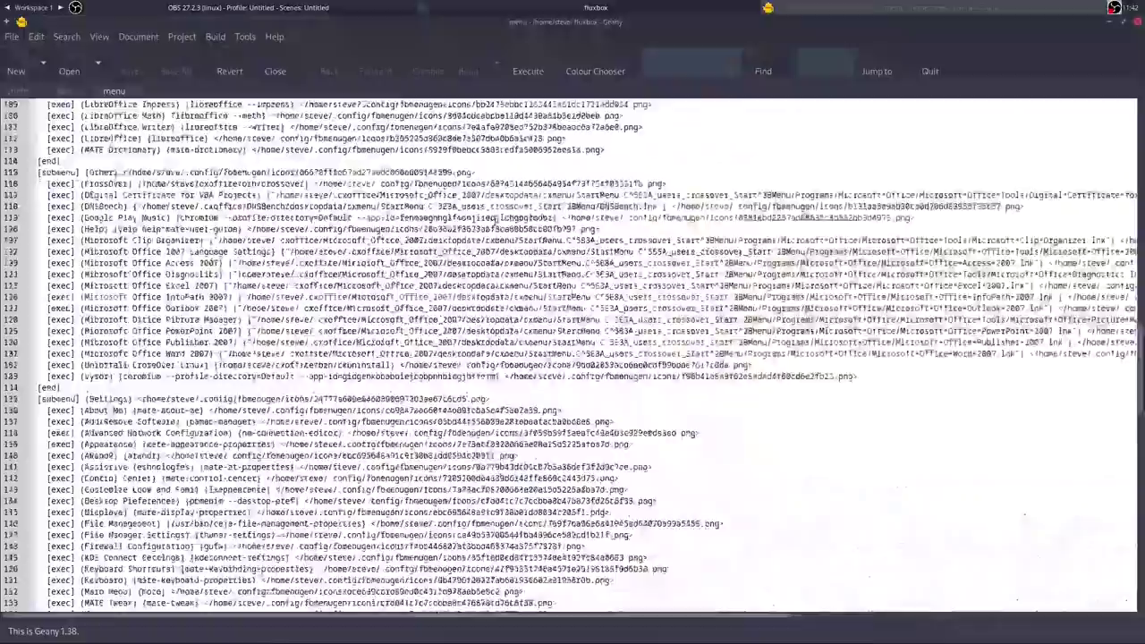
pyautogui.scroll(-20, 495, 221)
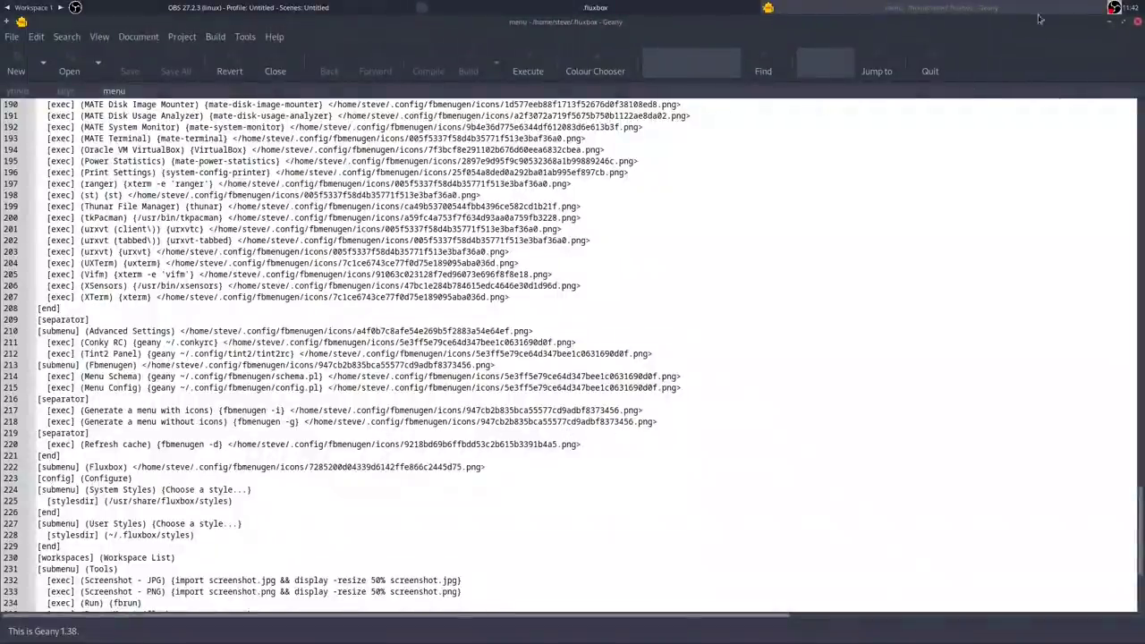
pyautogui.click(1136, 22)
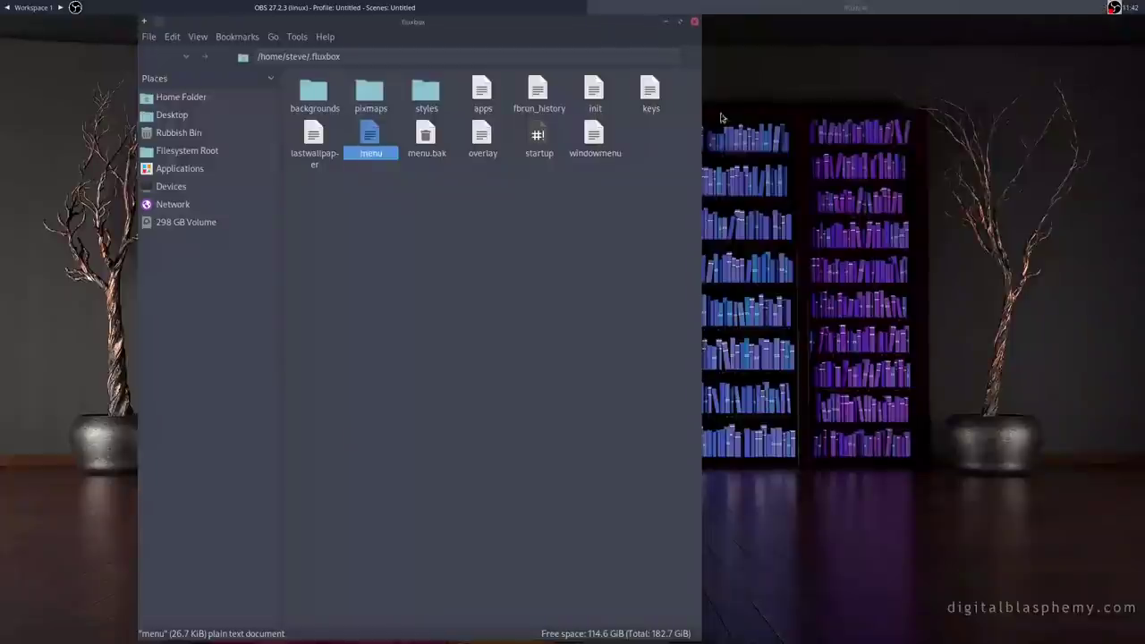
# - View the overlay file in Geany, then close it
pyautogui.click(540, 283)
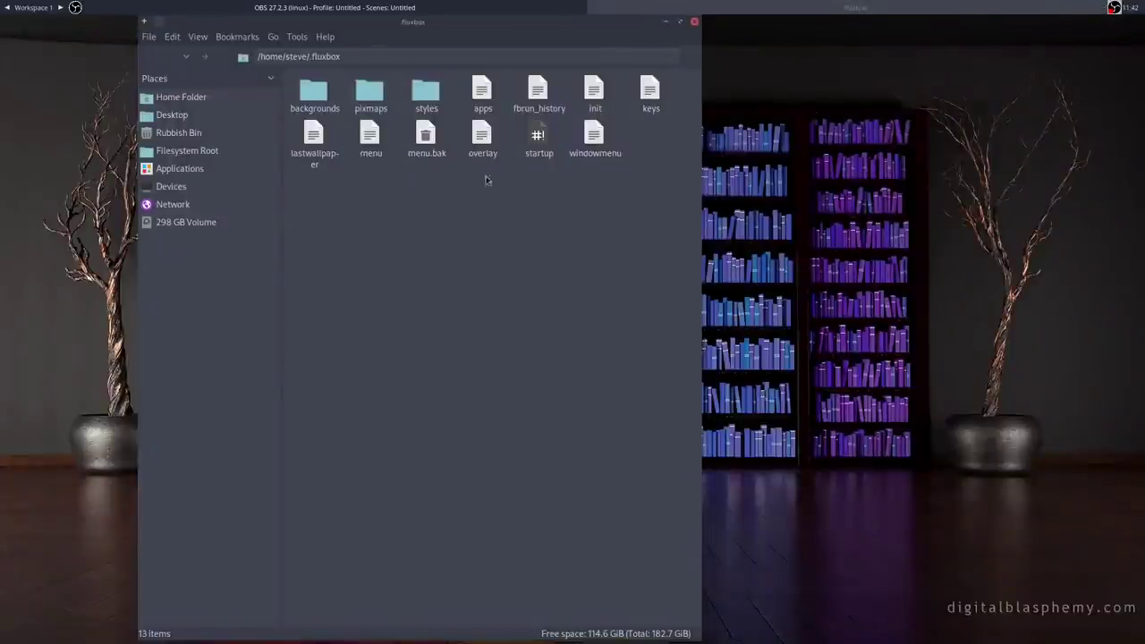
pyautogui.rightClick(489, 138)
pyautogui.moveTo(523, 175)
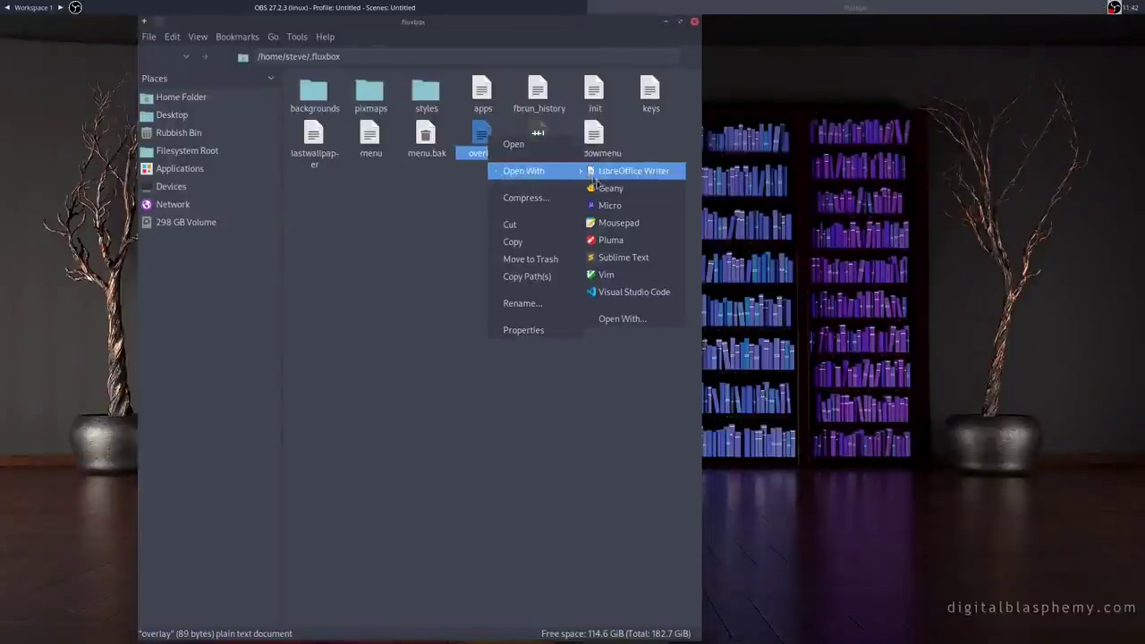
pyautogui.click(608, 188)
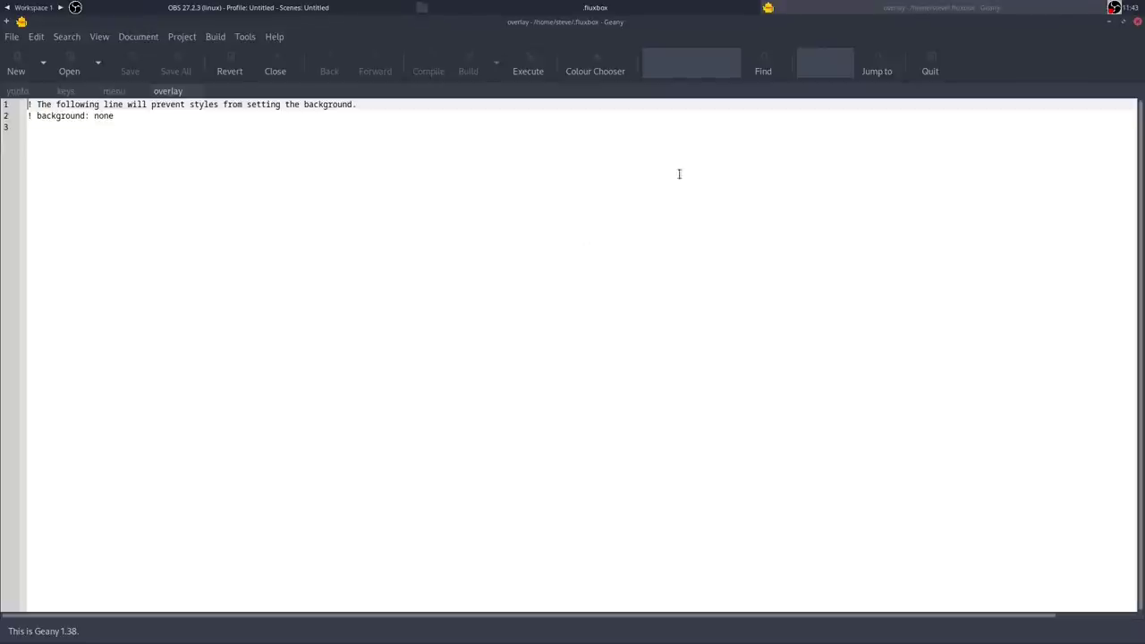
pyautogui.click(1138, 22)
# - Review the windowmenu and apps files in Geany, closing each afterwards
pyautogui.click(519, 244)
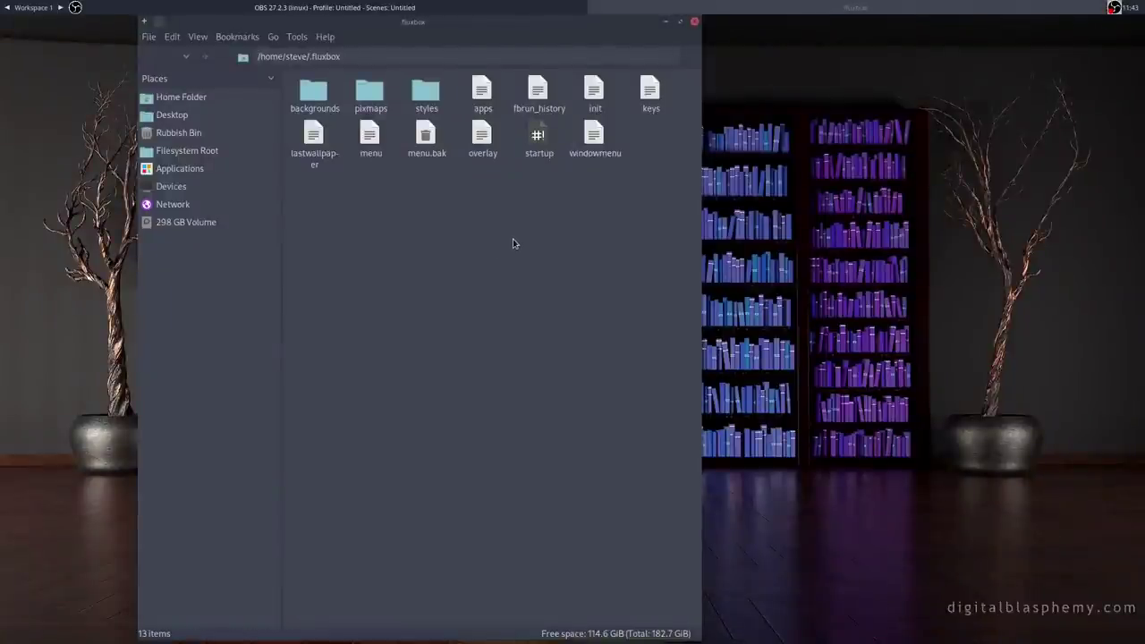
pyautogui.rightClick(603, 133)
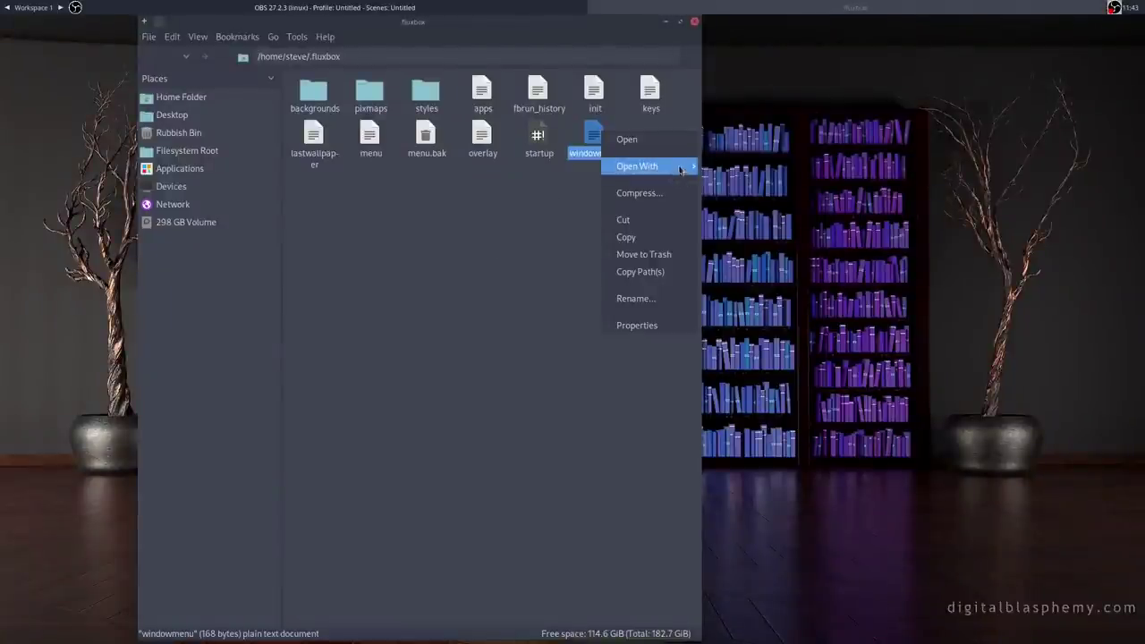
pyautogui.moveTo(680, 170)
pyautogui.click(738, 184)
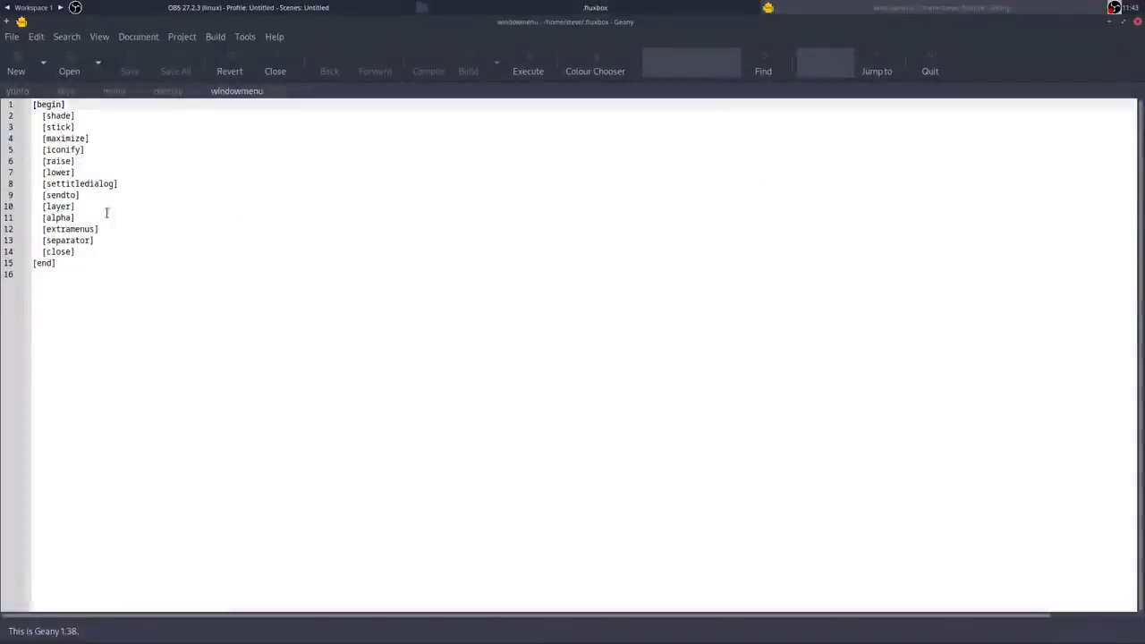
pyautogui.click(1137, 21)
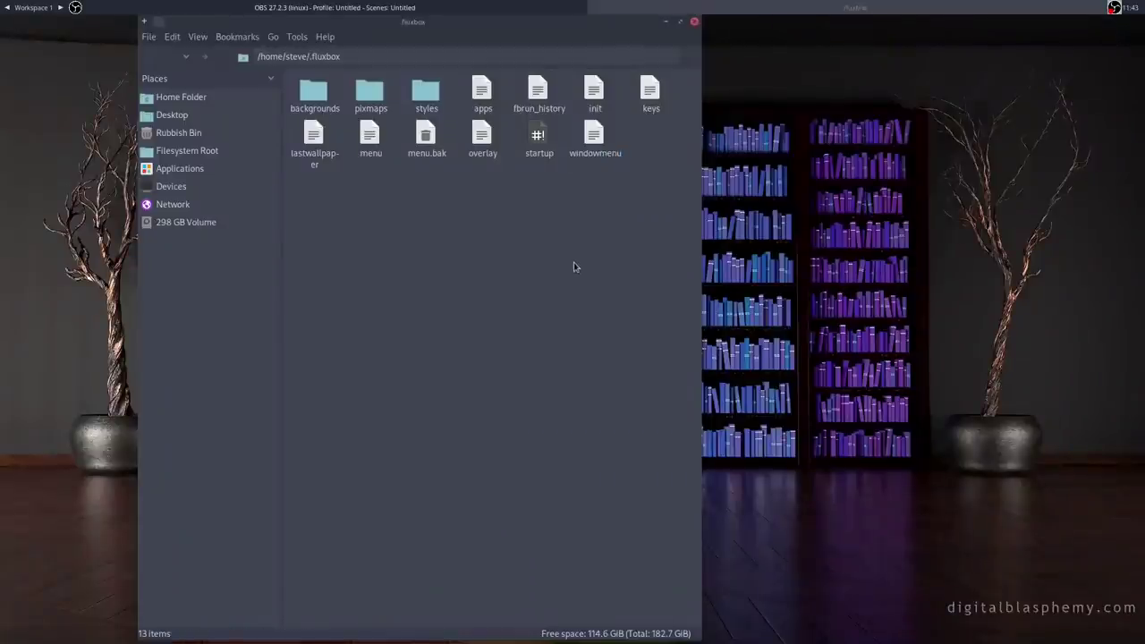
pyautogui.rightClick(479, 89)
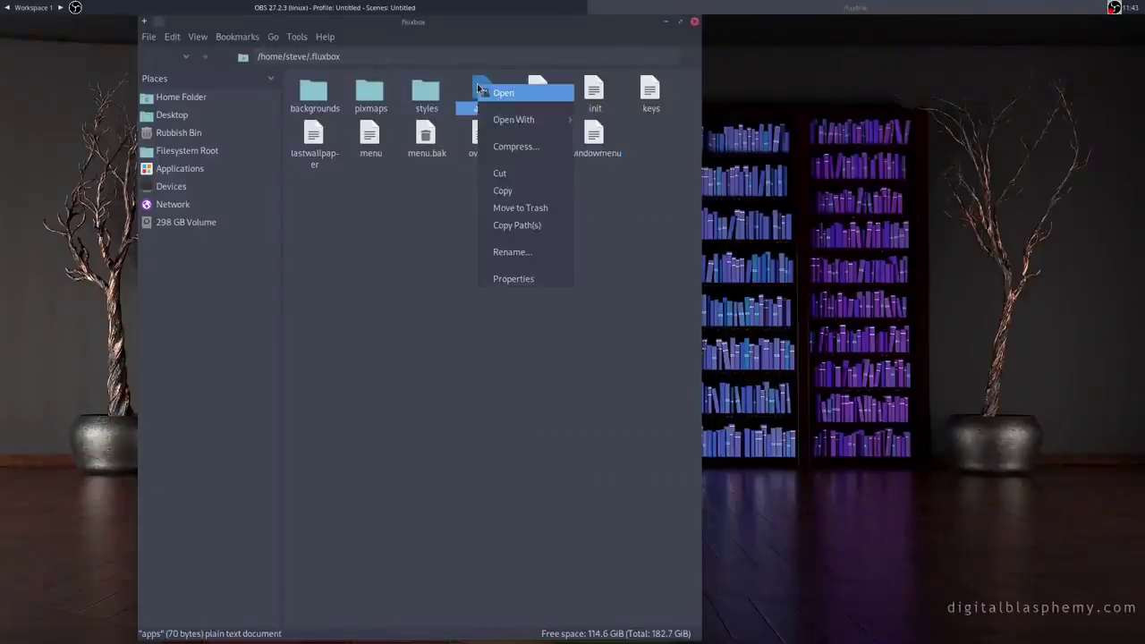
pyautogui.moveTo(522, 122)
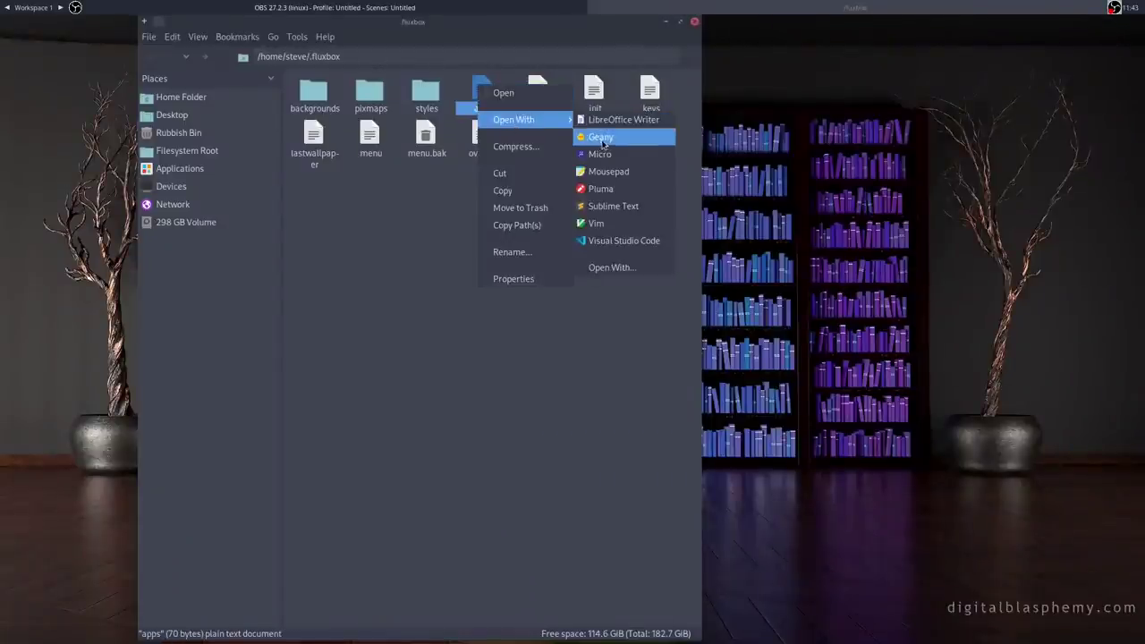
pyautogui.click(603, 139)
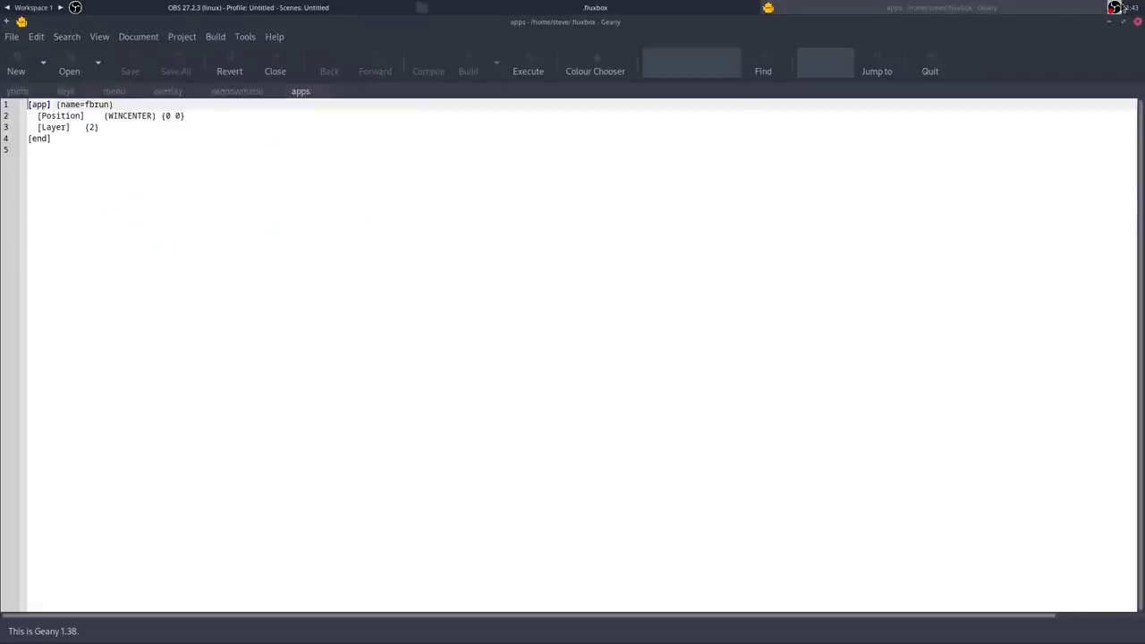
pyautogui.click(1138, 21)
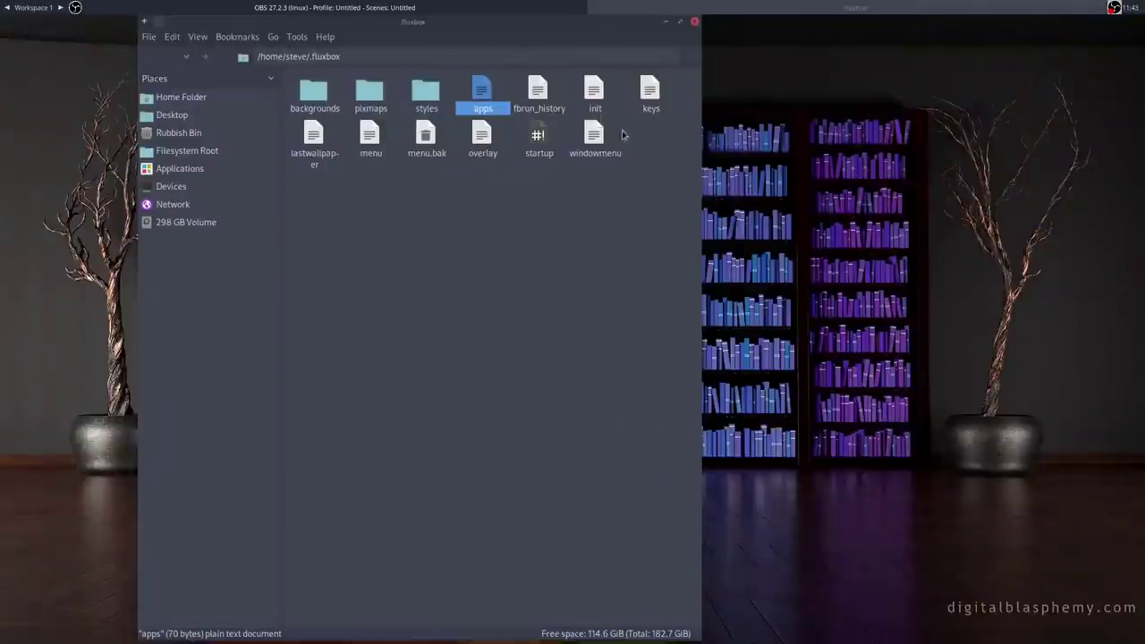
# - Scroll through the init file's 88 lines of settings in Geany, then close it
pyautogui.rightClick(597, 90)
pyautogui.moveTo(628, 123)
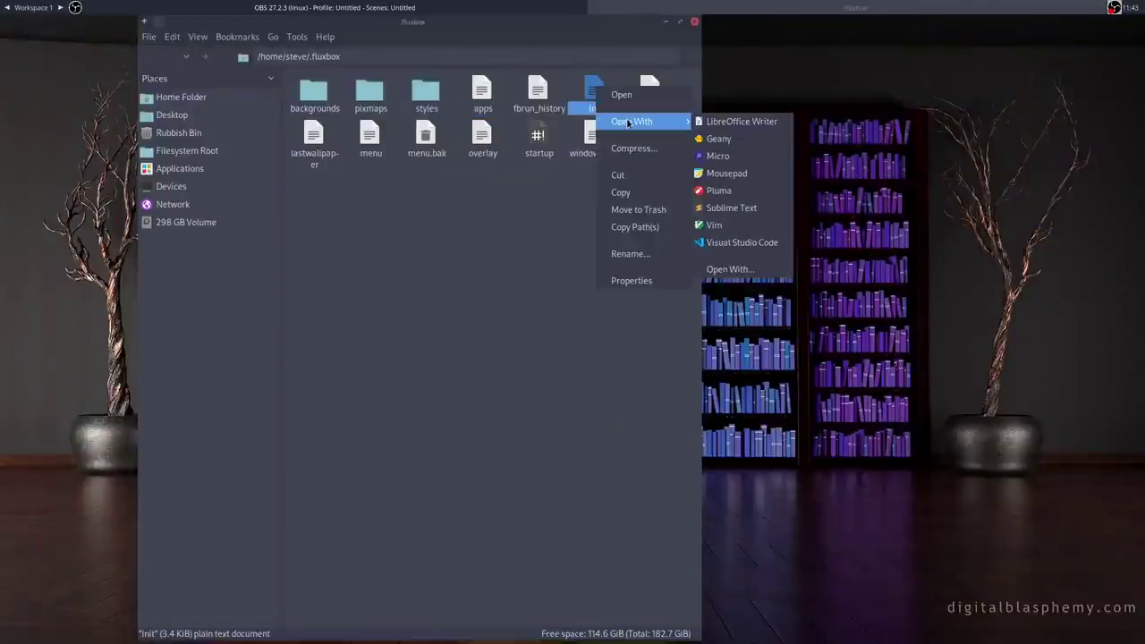
pyautogui.click(718, 139)
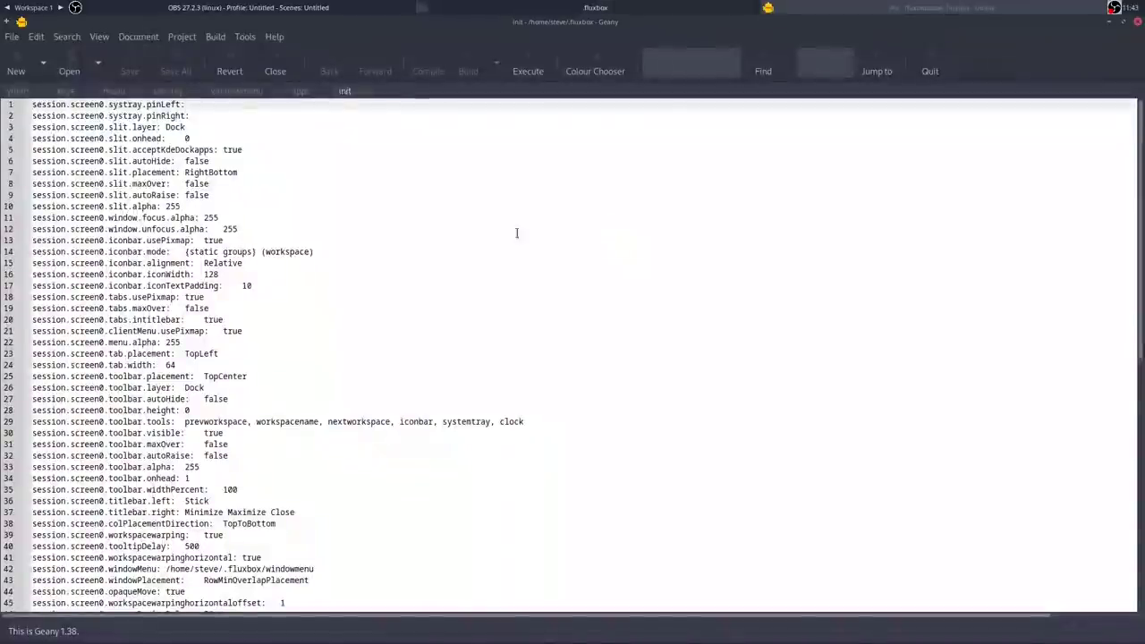
pyautogui.scroll(-10, 234, 210)
pyautogui.scroll(-4, 228, 217)
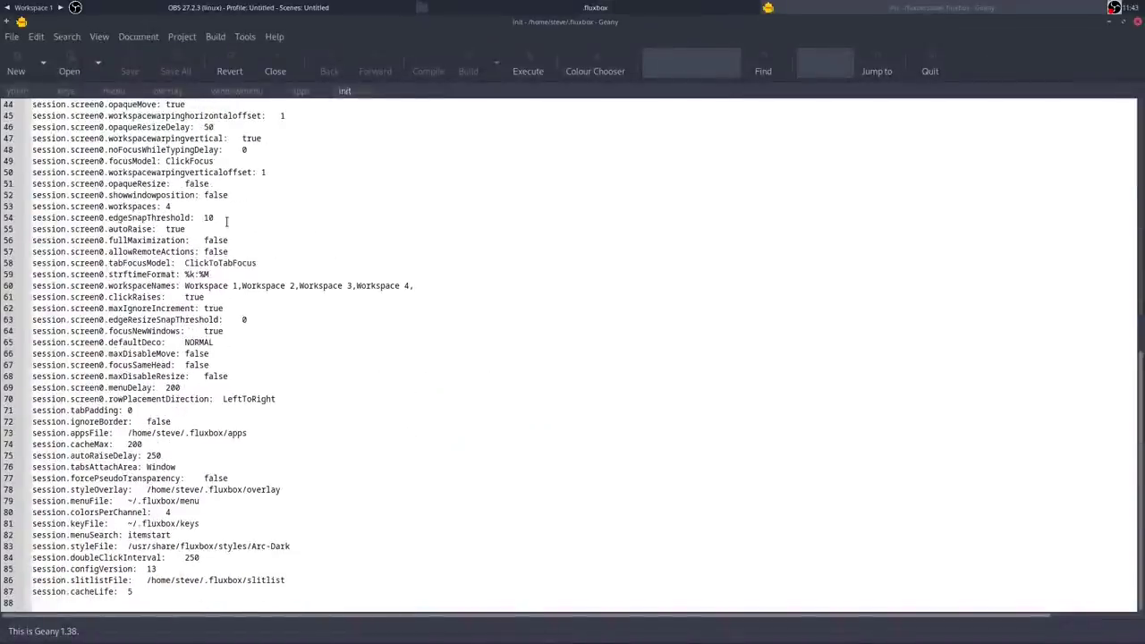
pyautogui.scroll(13, 228, 217)
pyautogui.scroll(2, 228, 217)
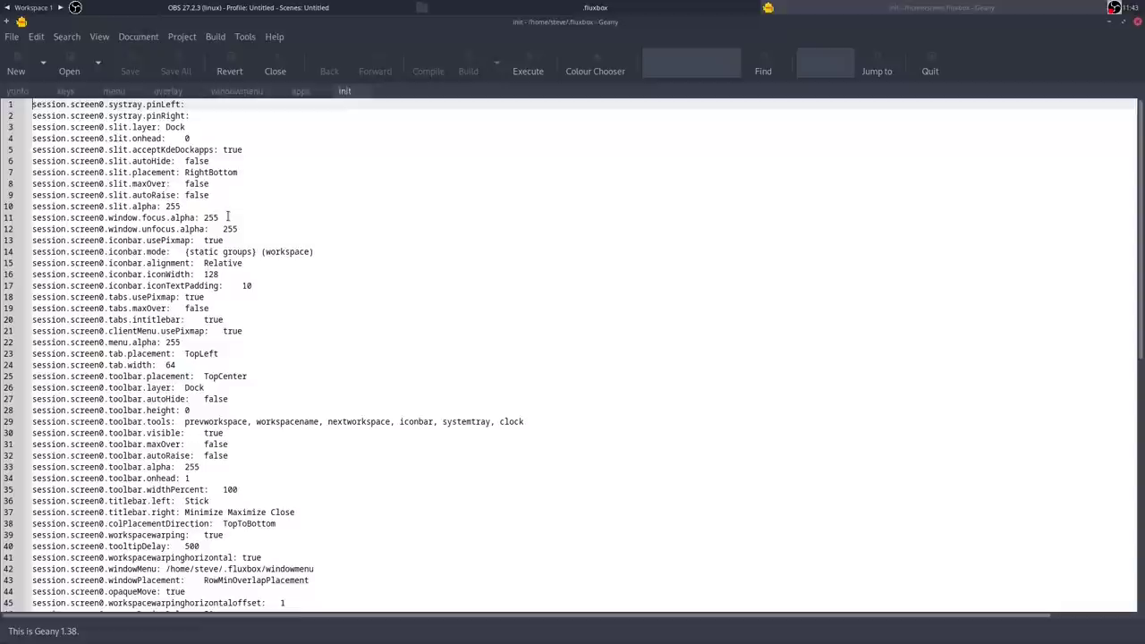
pyautogui.click(1136, 24)
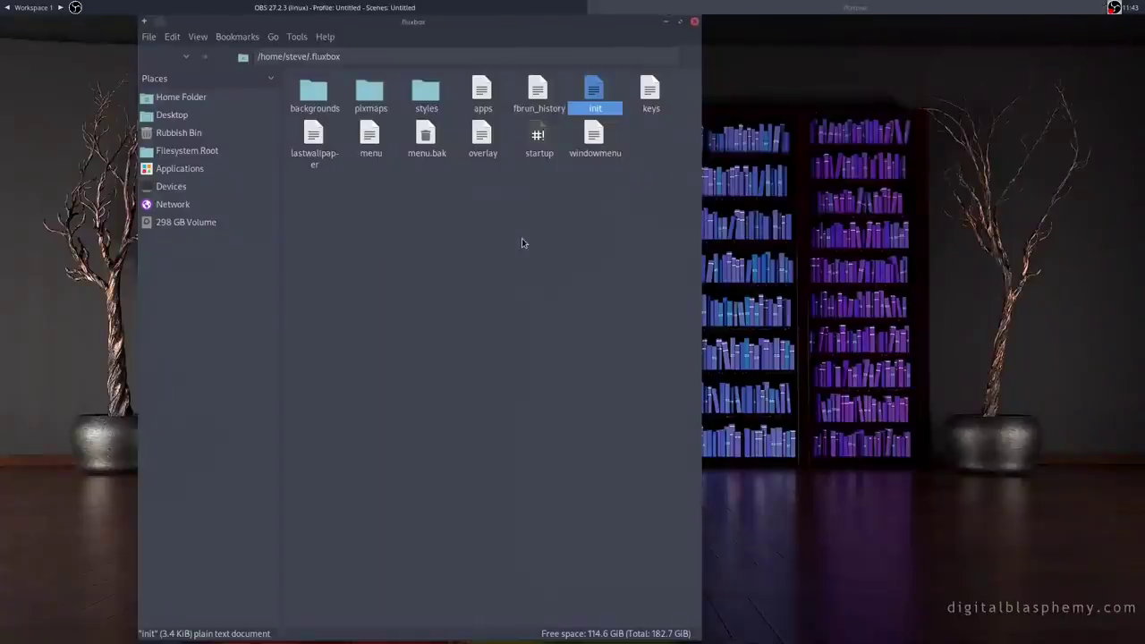
# - Close PCManFM and bring up the root menu on the bare bookshelf desktop
pyautogui.click(696, 22)
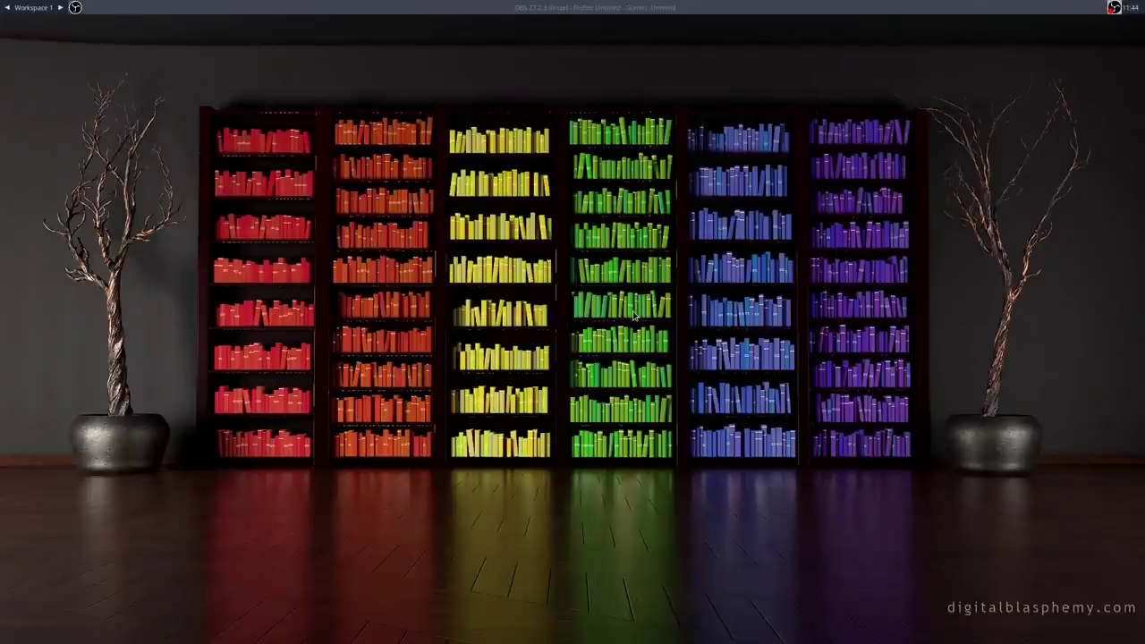
pyautogui.rightClick(474, 187)
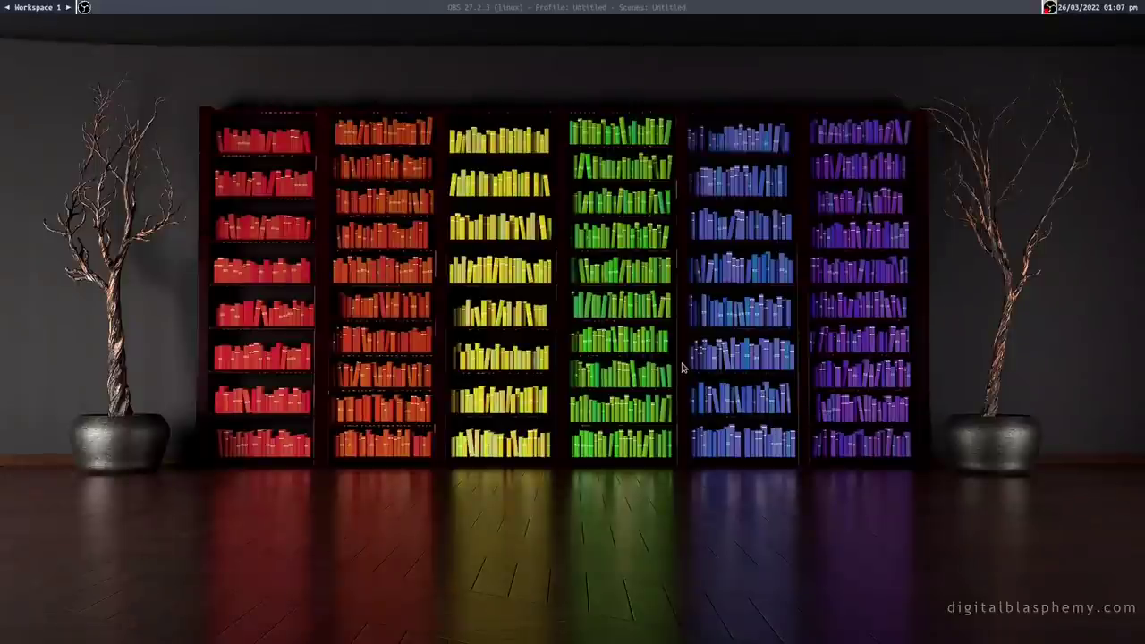
# - Launch two terminals with Super+Return and float both out of their tiled positions
pyautogui.press('super+Return')
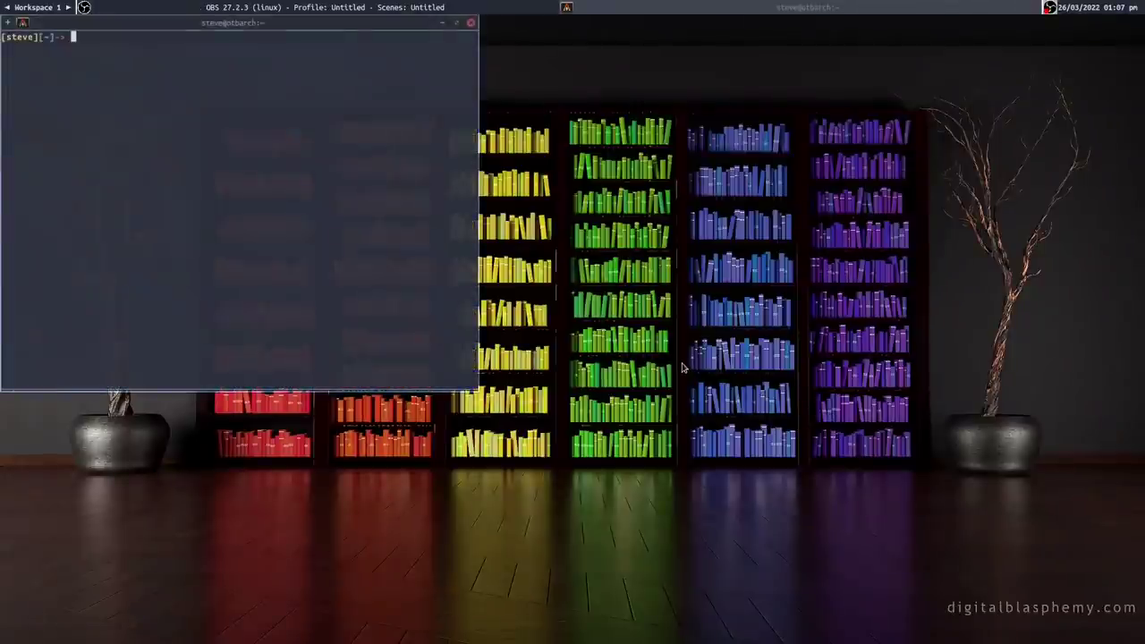
pyautogui.press('super+Return')
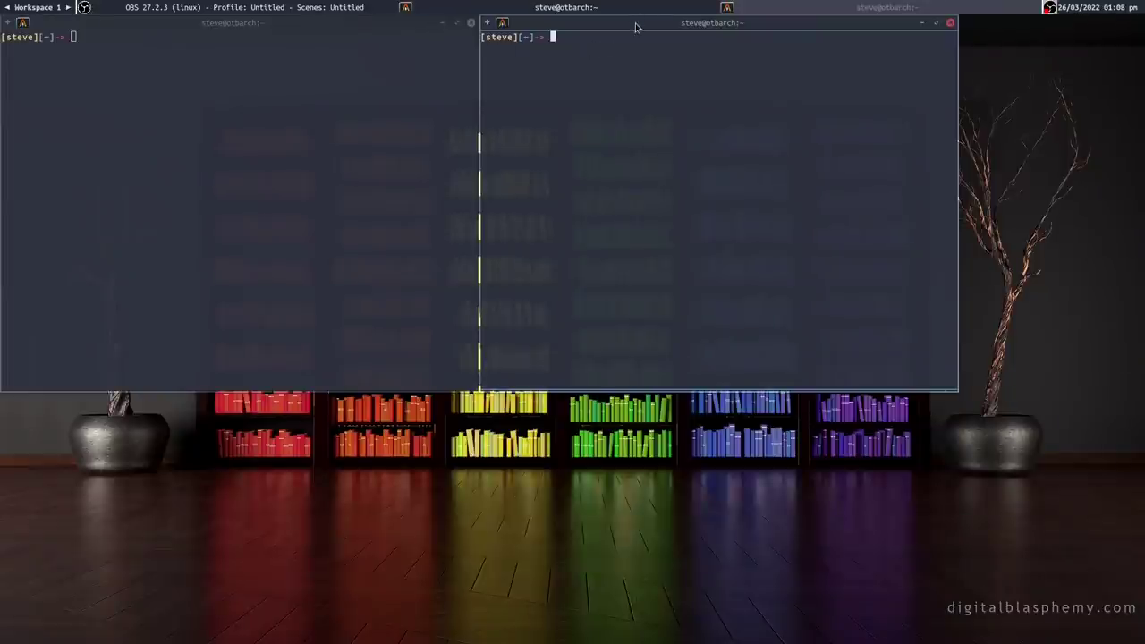
pyautogui.moveTo(639, 23); pyautogui.dragTo(715, 100)
pyautogui.moveTo(298, 24); pyautogui.dragTo(348, 132)
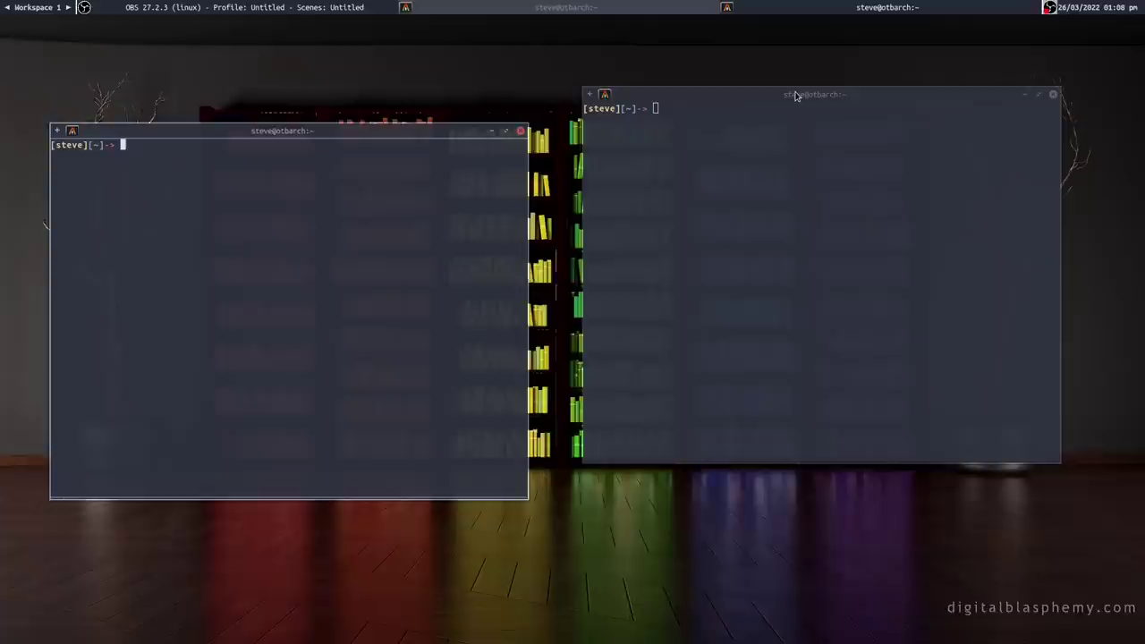
# - Merge the right terminal into the left as a tab and centre the tabbed window
pyautogui.moveTo(795, 95); pyautogui.dragTo(267, 136)
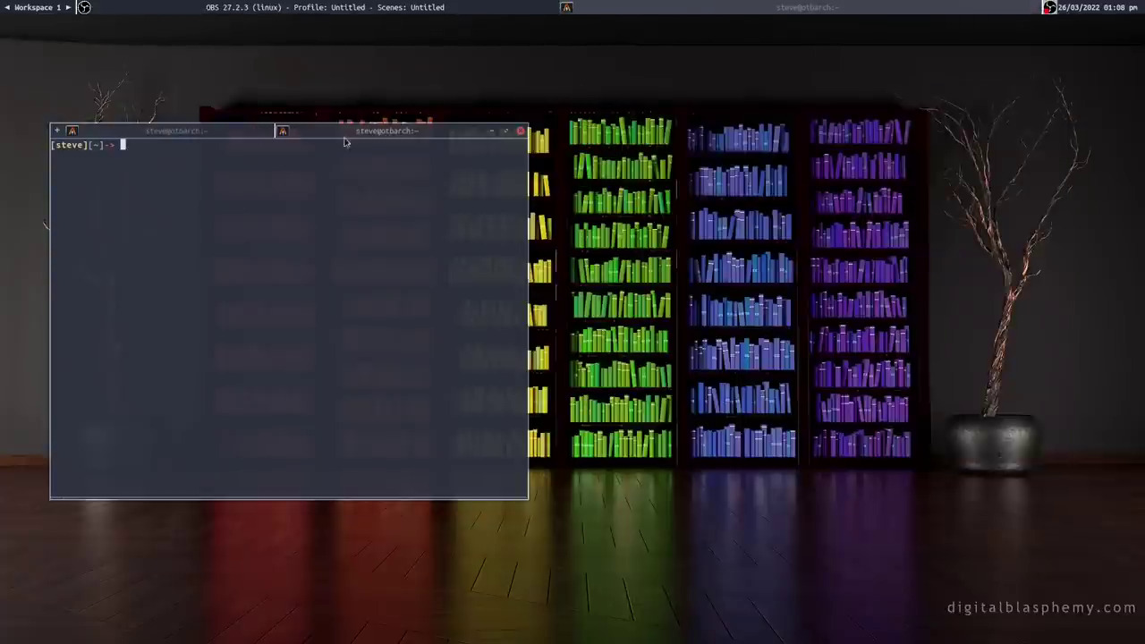
pyautogui.moveTo(367, 128); pyautogui.dragTo(763, 128)
pyautogui.moveTo(629, 126); pyautogui.dragTo(467, 128)
pyautogui.moveTo(567, 124); pyautogui.dragTo(620, 134)
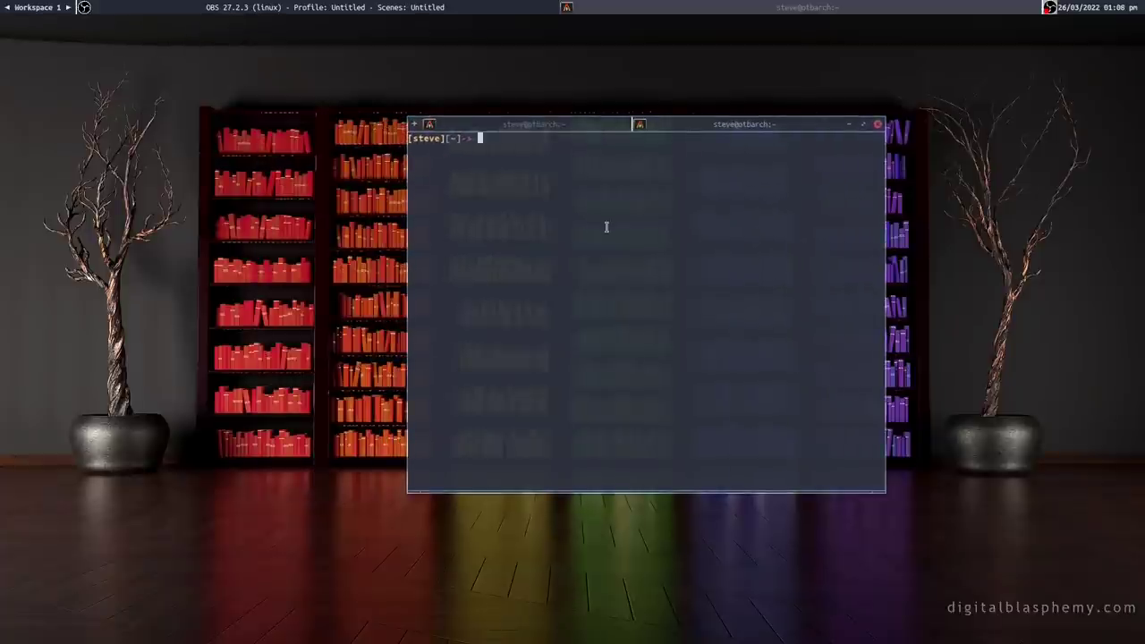
# - List the home folder with ls, clear the screen, then run la and ls
pyautogui.write('ls')
pyautogui.press('Return')
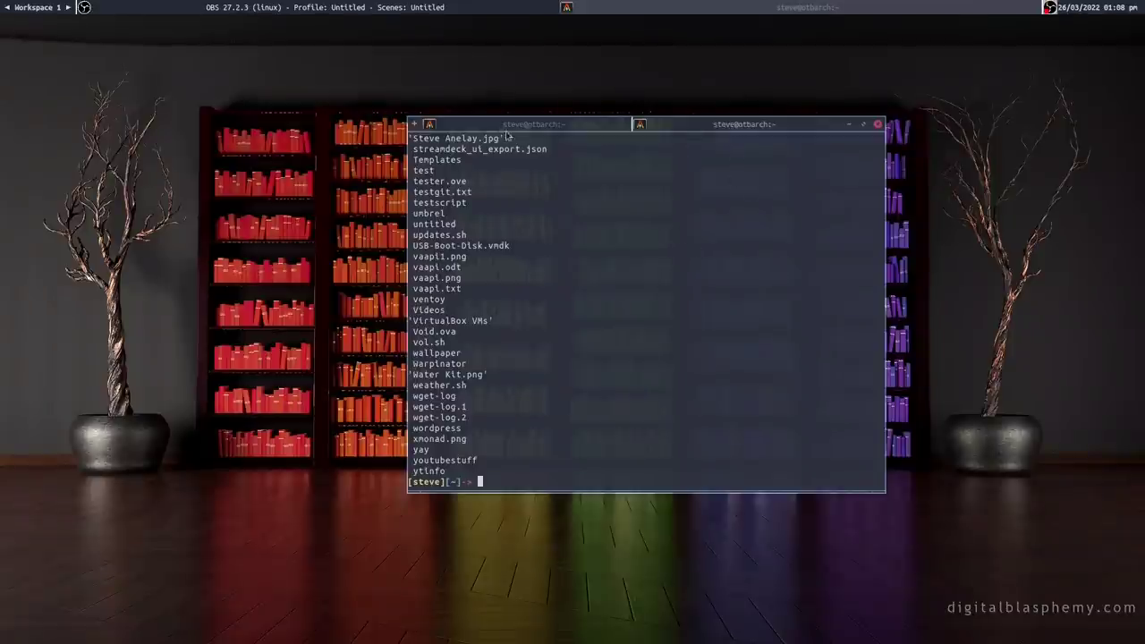
pyautogui.hotkey('ctrl', 'l')
pyautogui.write('la')
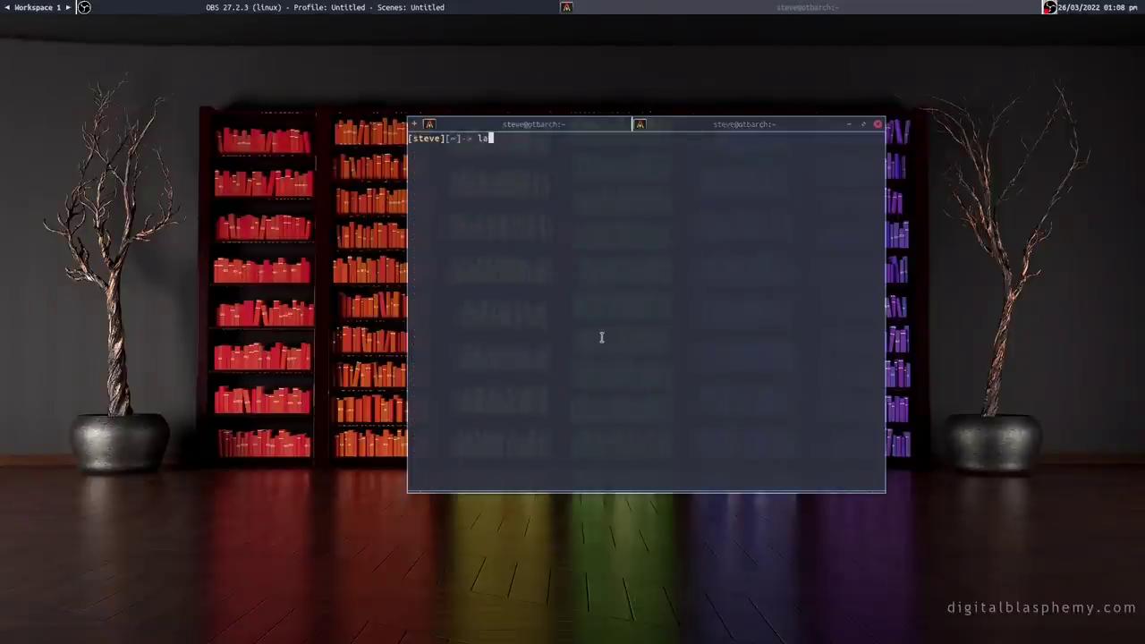
pyautogui.press('Return')
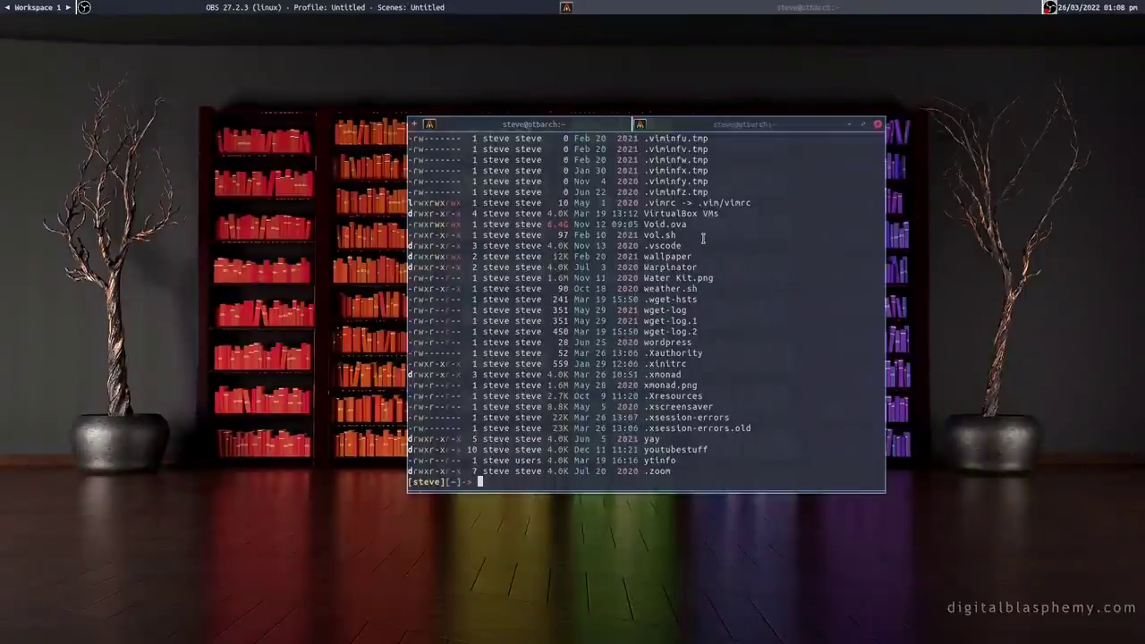
pyautogui.write('ls')
pyautogui.press('Return')
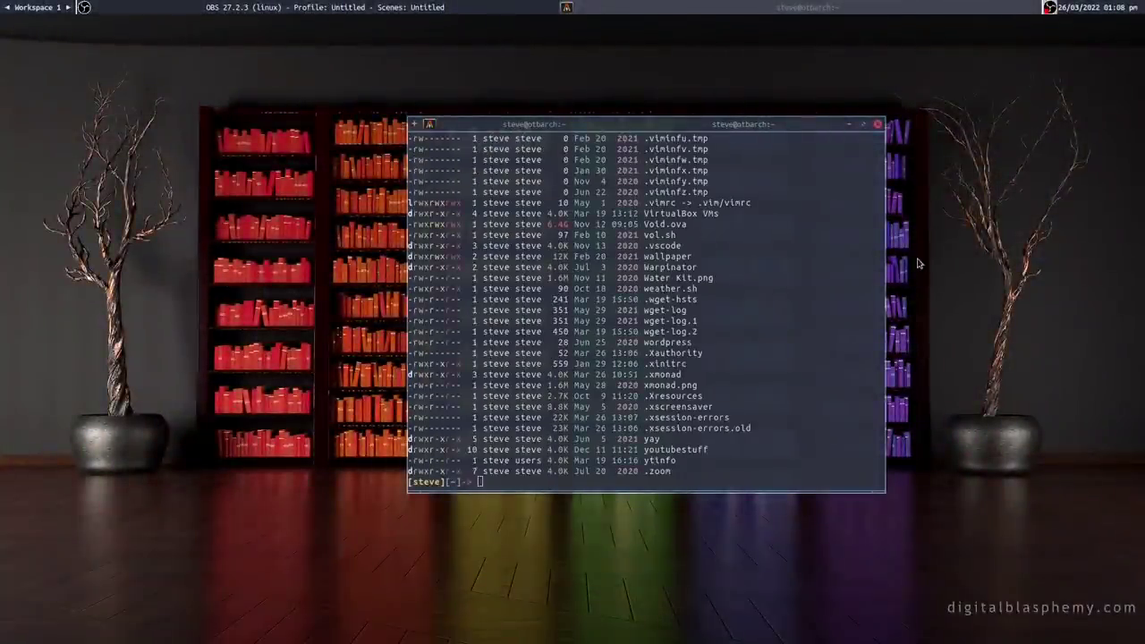
# - Detach a tab into its own window, move it upper left, then close both terminals
pyautogui.press('super+Return')
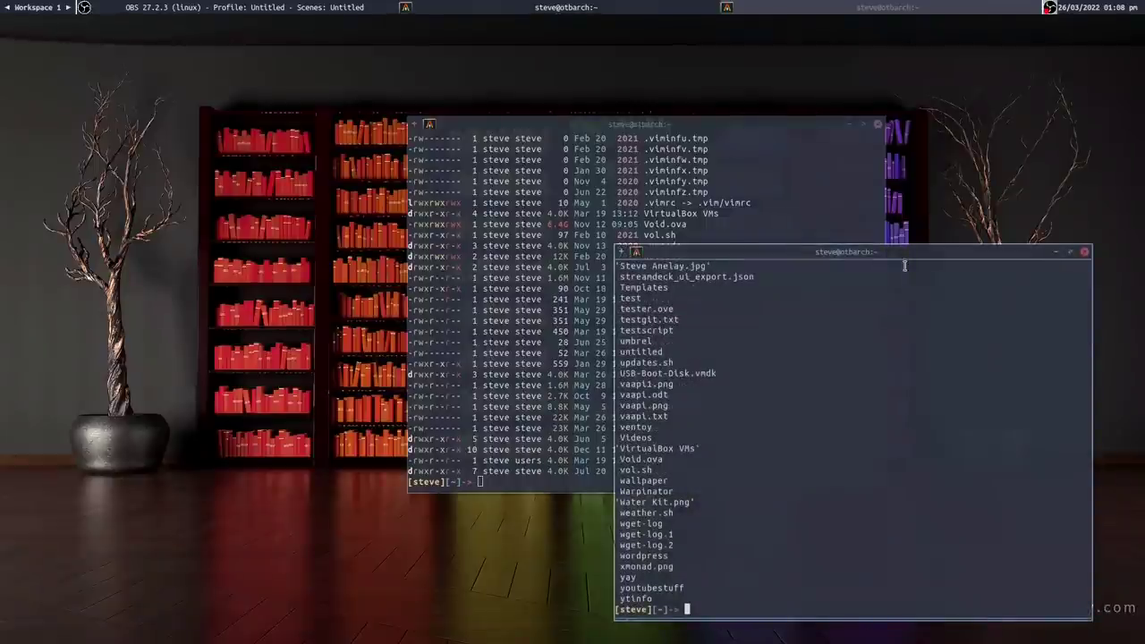
pyautogui.click(690, 125)
pyautogui.moveTo(691, 126); pyautogui.dragTo(373, 78)
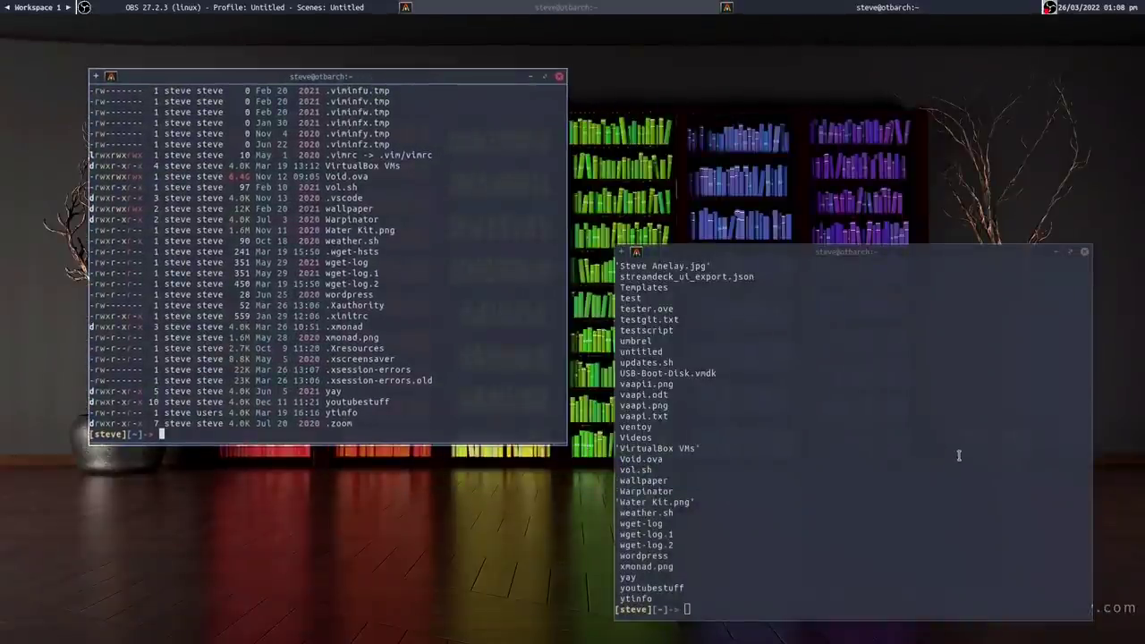
pyautogui.press('super+q')
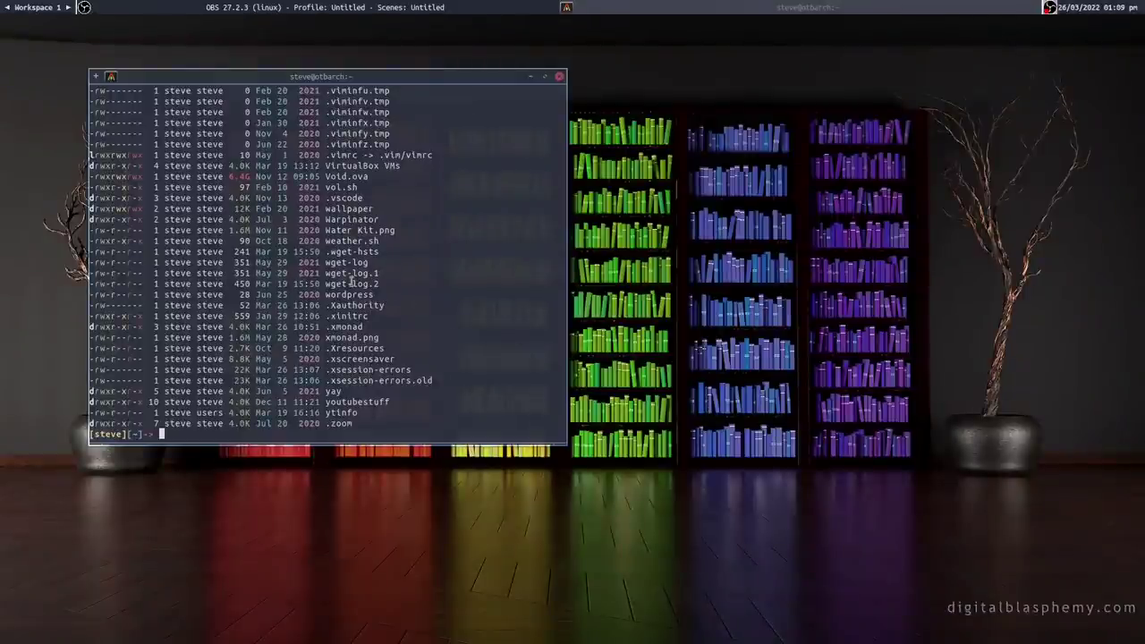
pyautogui.hotkey('ctrl', 'd')
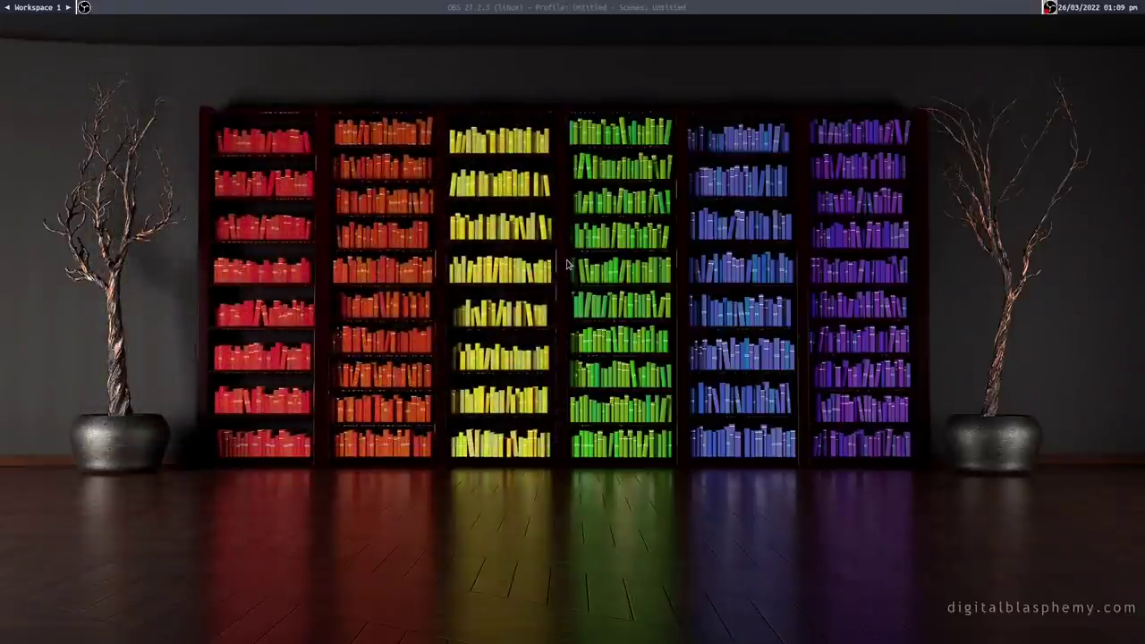
# - Open ~/.fluxbox/init in Geany from PCManFM, showing the defaultDeco: NORMAL setting
pyautogui.press('super+e')
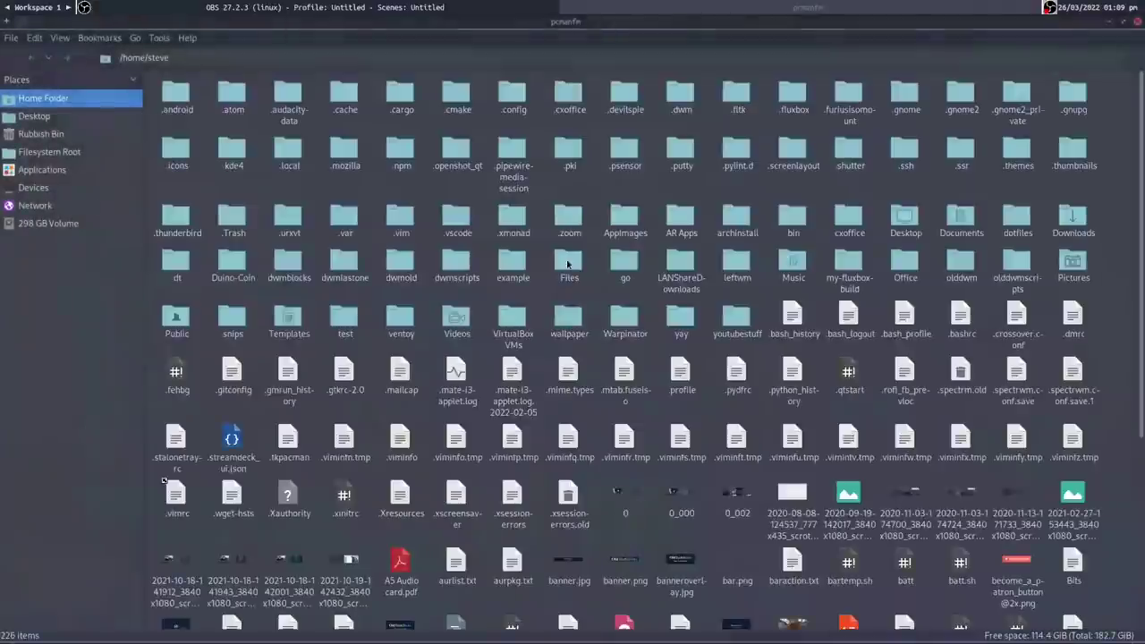
pyautogui.doubleClick(794, 92)
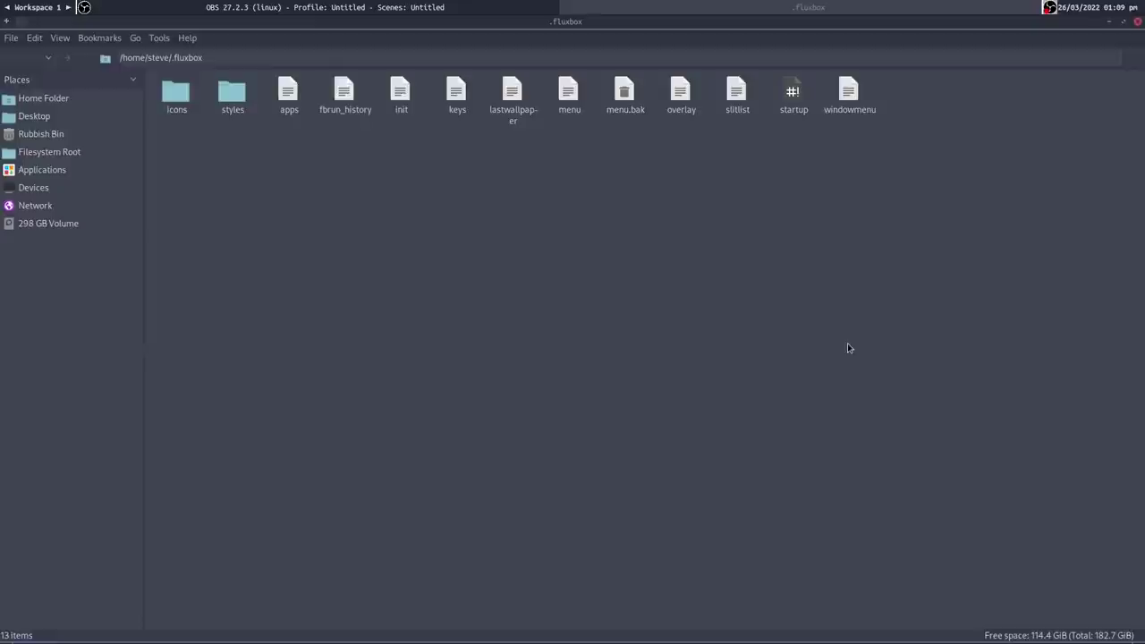
pyautogui.rightClick(405, 89)
pyautogui.moveTo(448, 121)
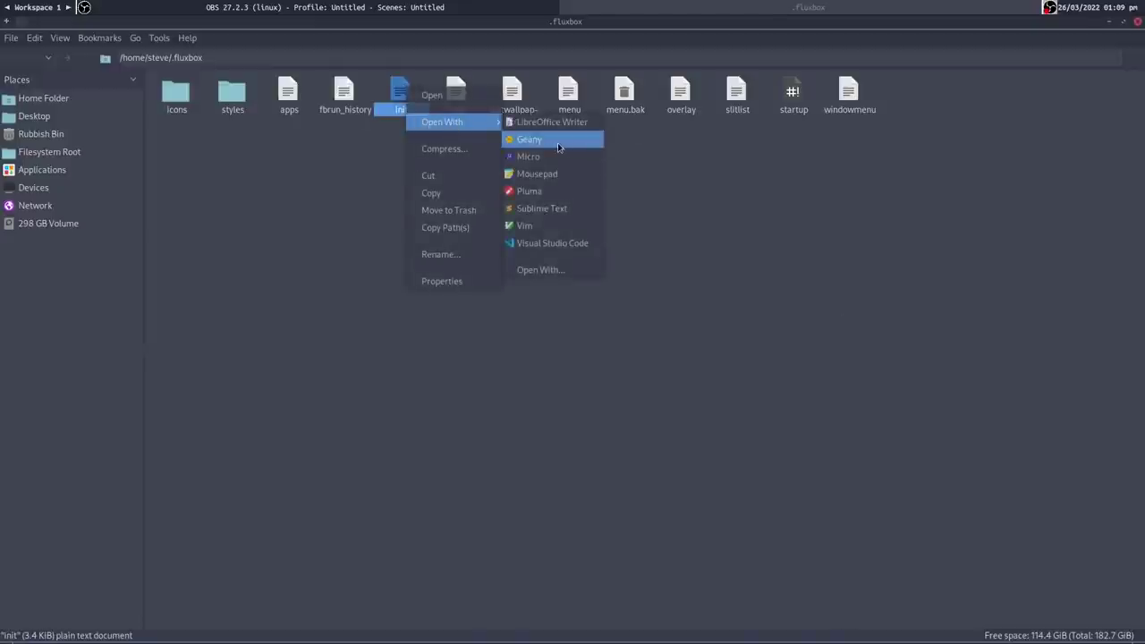
pyautogui.click(557, 142)
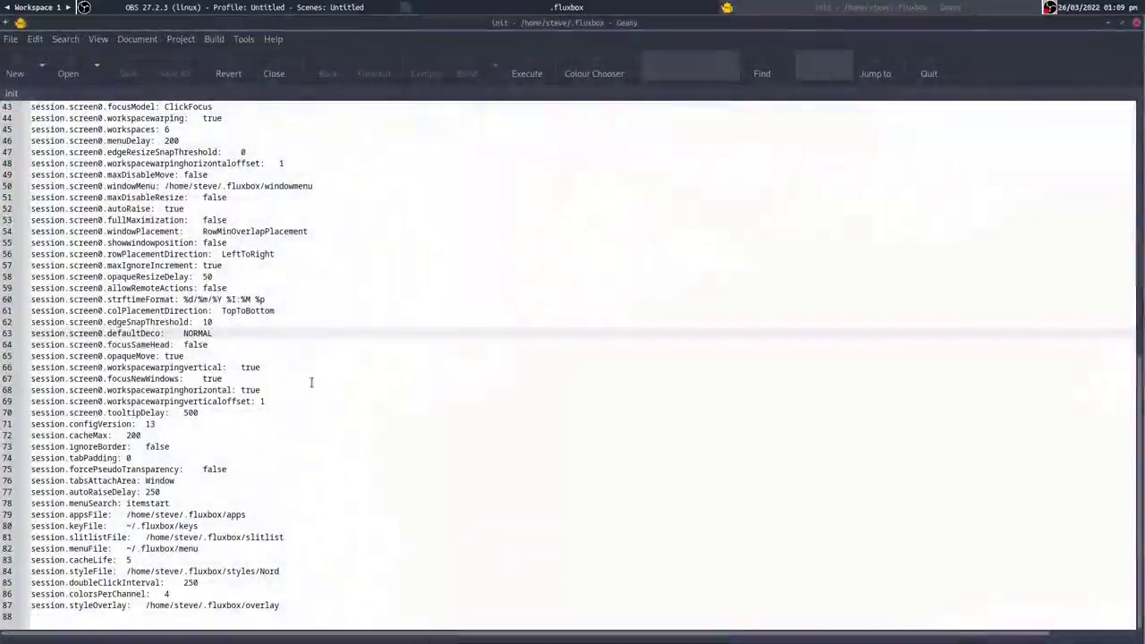
pyautogui.scroll(10, 268, 340)
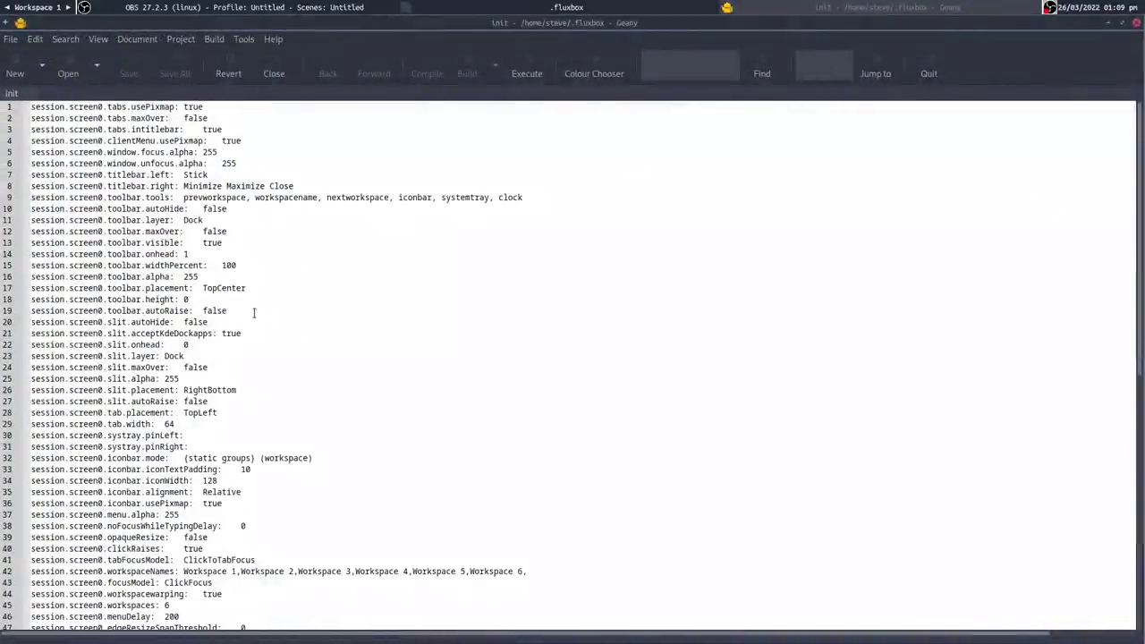
pyautogui.scroll(-10, 254, 312)
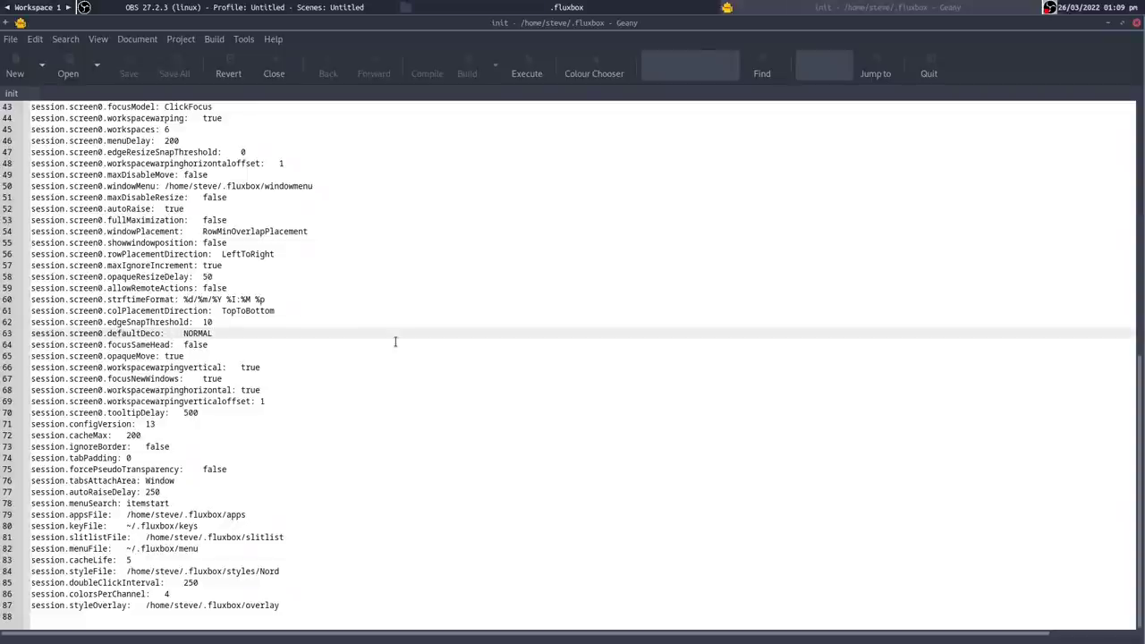
# - Change defaultDeco on line 63 from NORMAL to BORDER and save the init file
pyautogui.press('BackSpace')
pyautogui.press('BackSpace')
pyautogui.press('BackSpace')
pyautogui.press('BackSpace')
pyautogui.press('BackSpace')
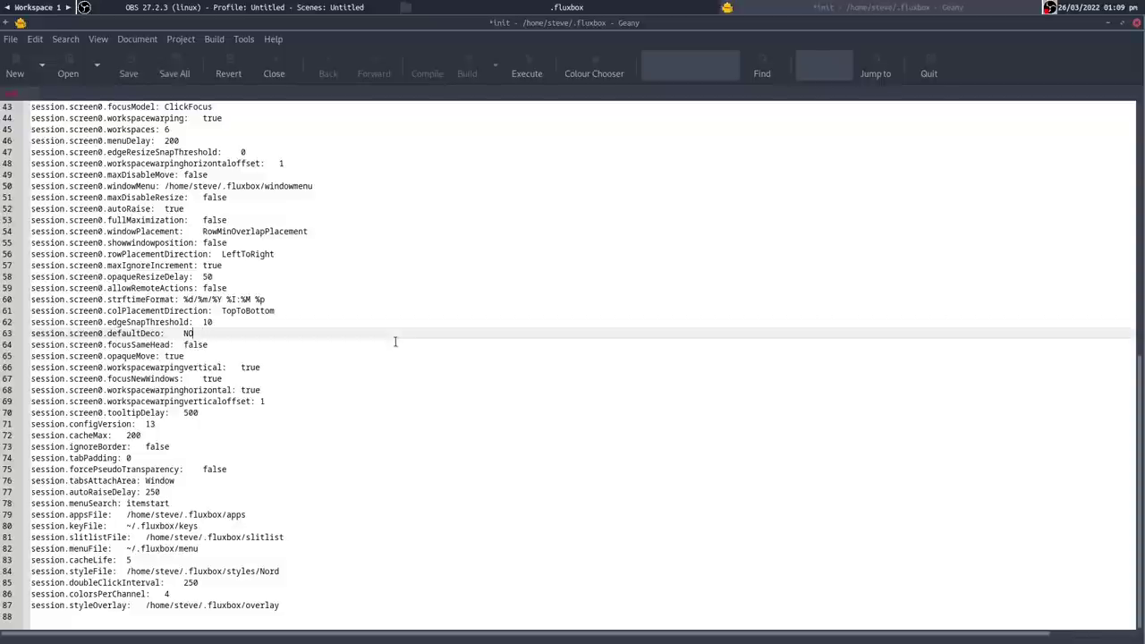
pyautogui.press('BackSpace')
pyautogui.write('BORDER')
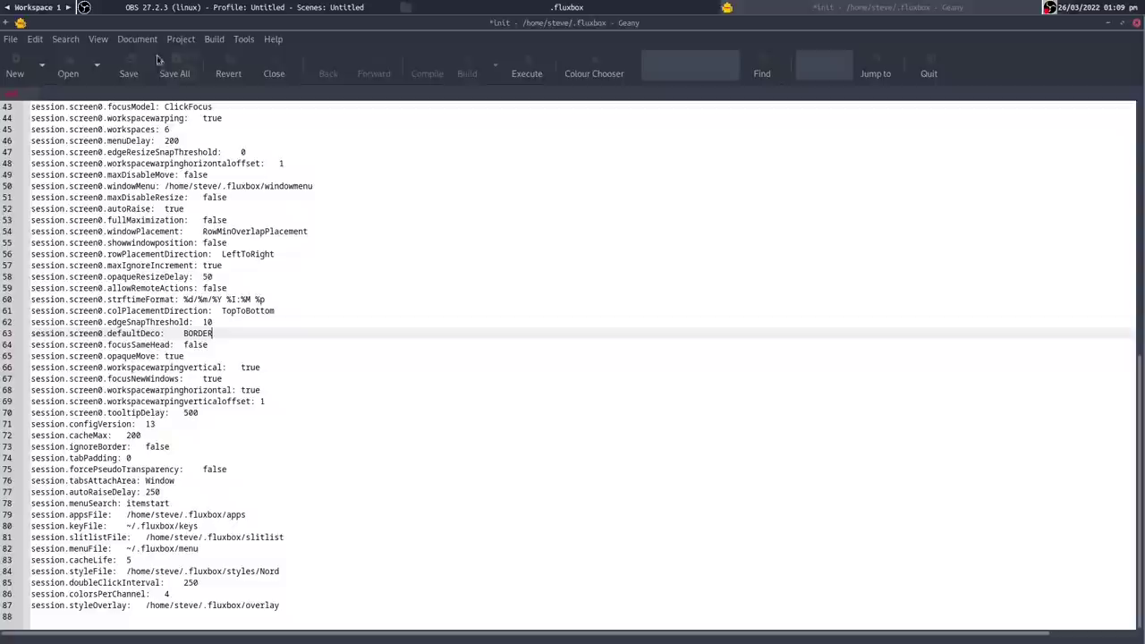
pyautogui.click(129, 66)
# - Review the init file, selecting the strftimeFormat value on line 60, then quit Geany
pyautogui.scroll(11, 310, 317)
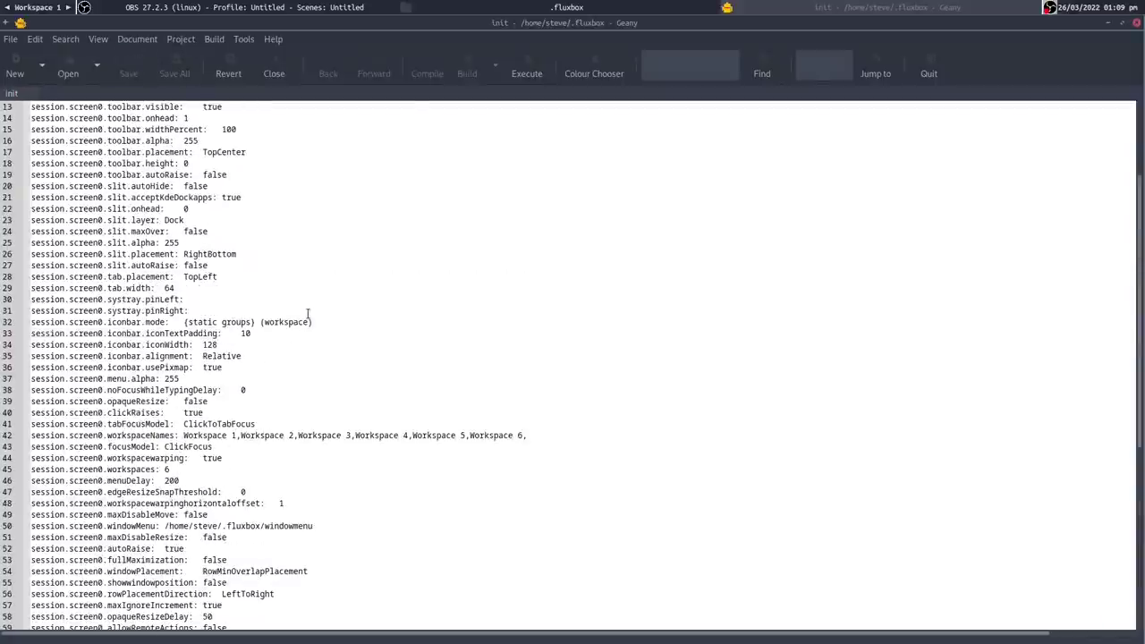
pyautogui.scroll(3, 301, 316)
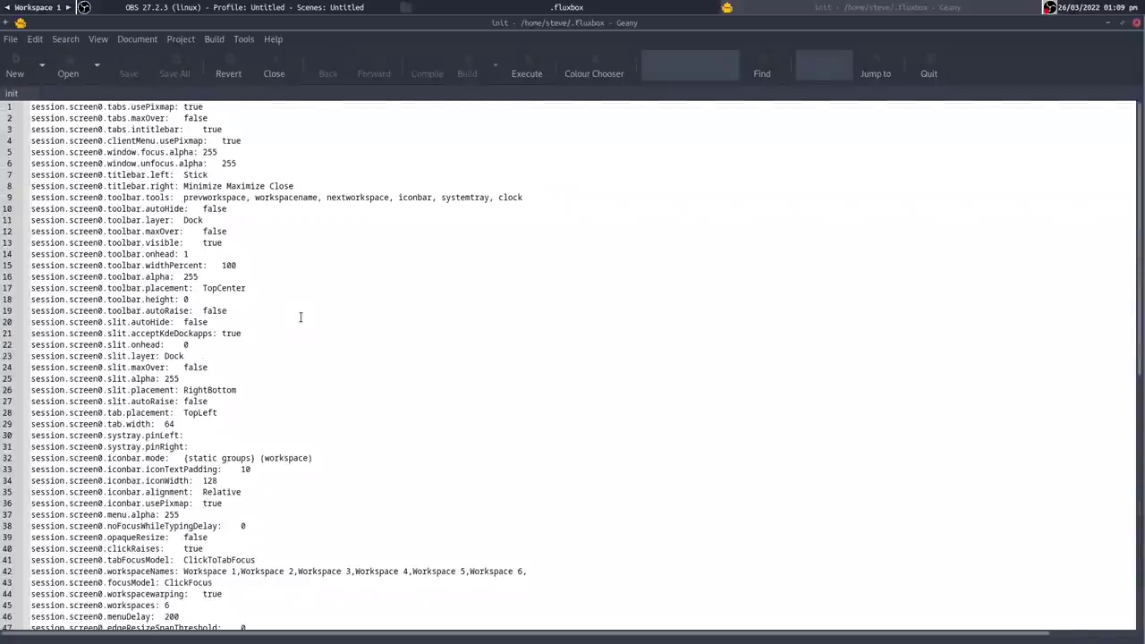
pyautogui.scroll(-7, 301, 317)
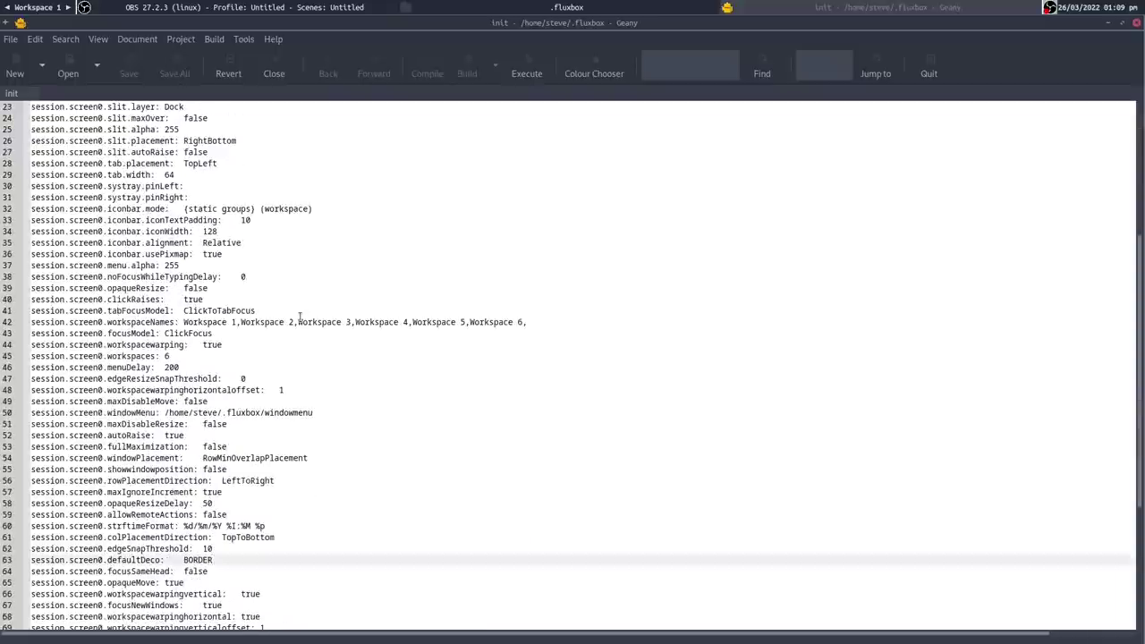
pyautogui.scroll(-7, 299, 316)
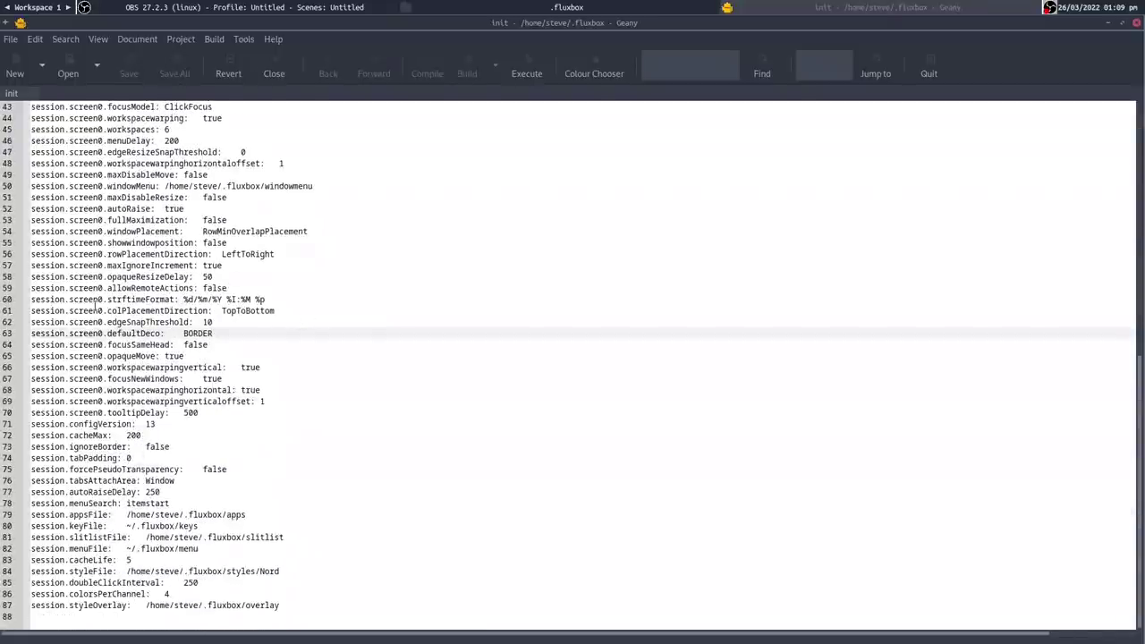
pyautogui.moveTo(267, 299); pyautogui.dragTo(169, 298)
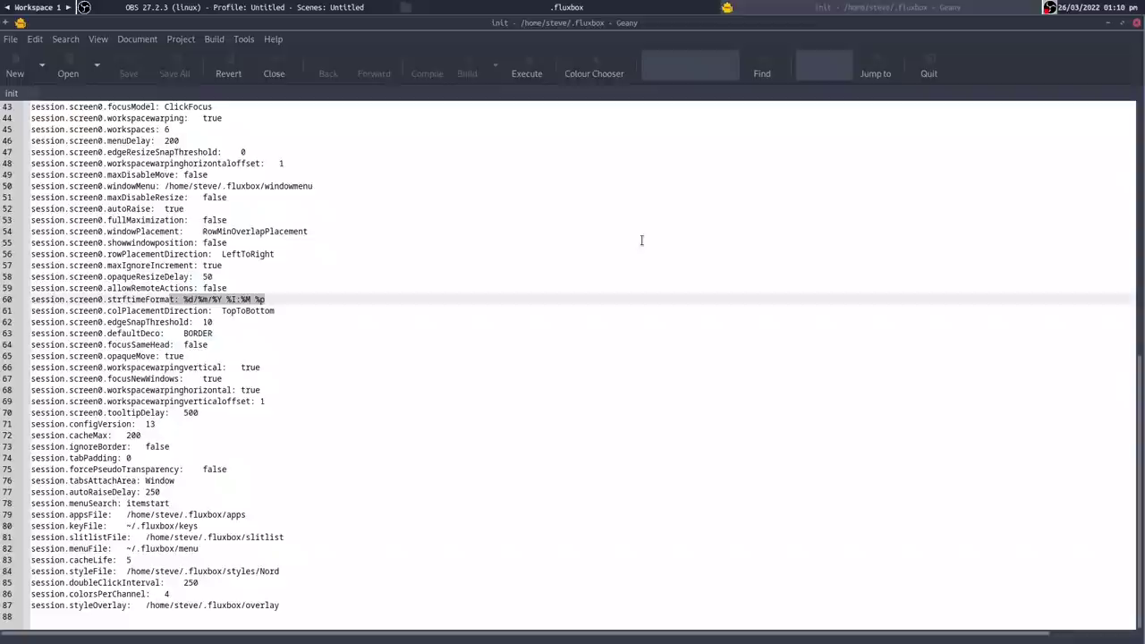
pyautogui.click(928, 68)
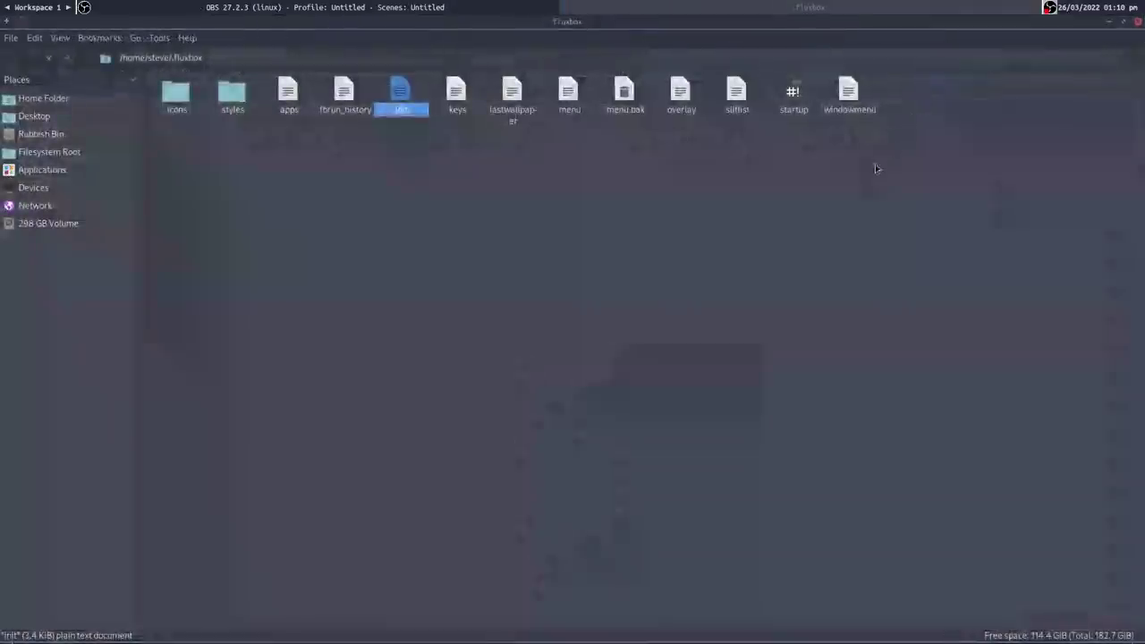
# - Close the file manager and restart Fluxbox from the root menu to apply the changes
pyautogui.click(1137, 20)
pyautogui.rightClick(504, 158)
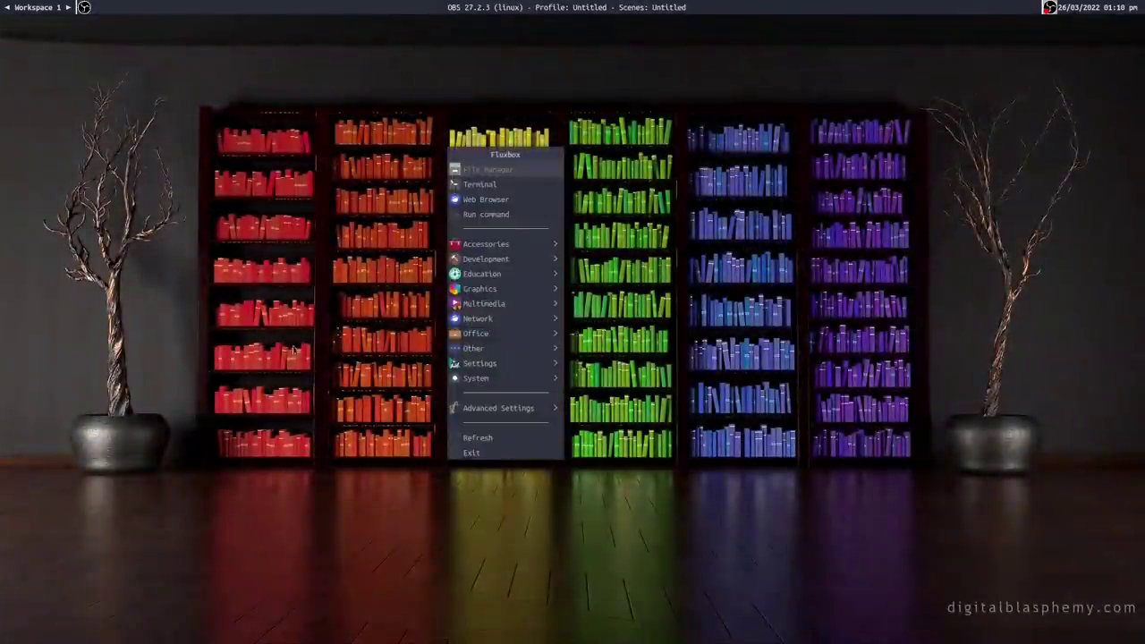
pyautogui.moveTo(503, 407)
pyautogui.moveTo(595, 452)
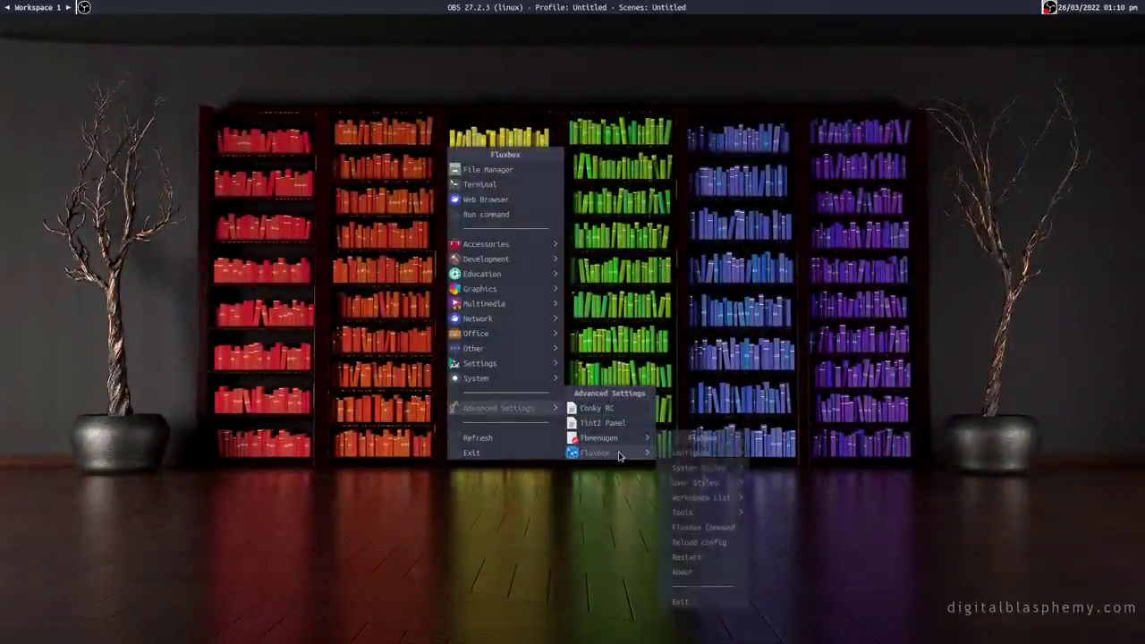
pyautogui.click(693, 556)
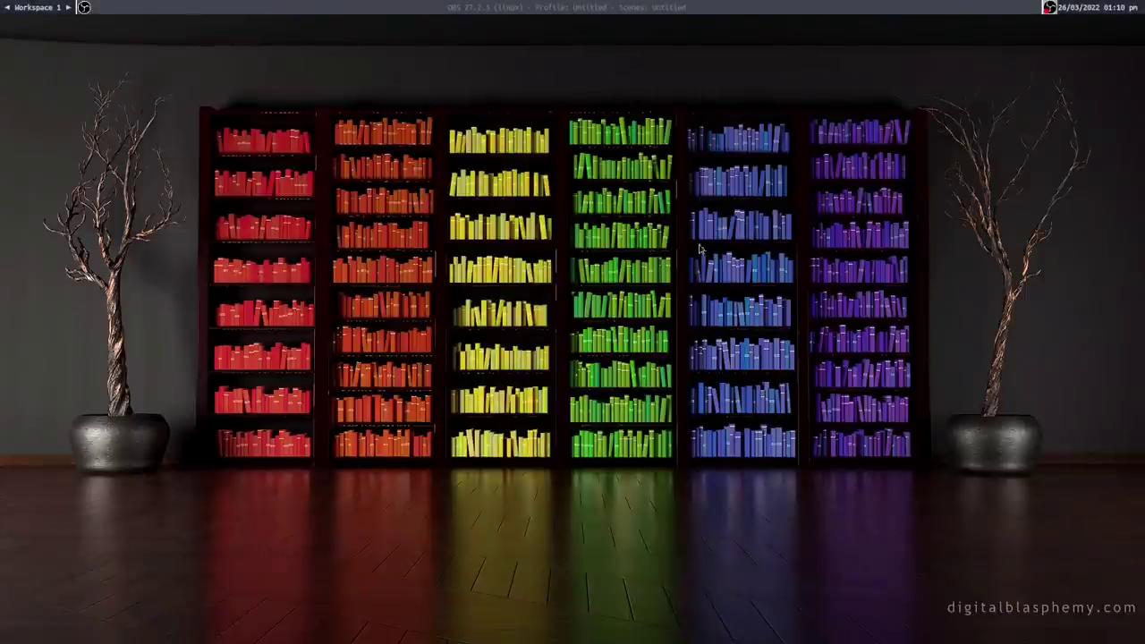
# - Open two terminals with Ctrl+Alt+T and drag them apart on the desktop
pyautogui.hotkey('ctrl', 'alt', 't')
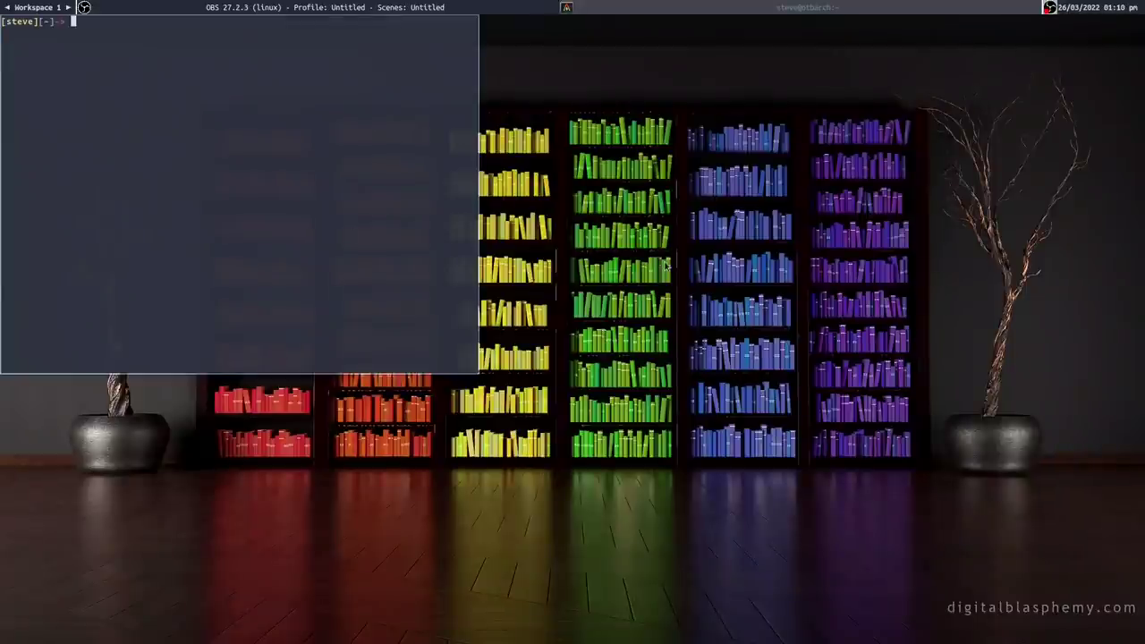
pyautogui.hotkey('ctrl', 'alt', 't')
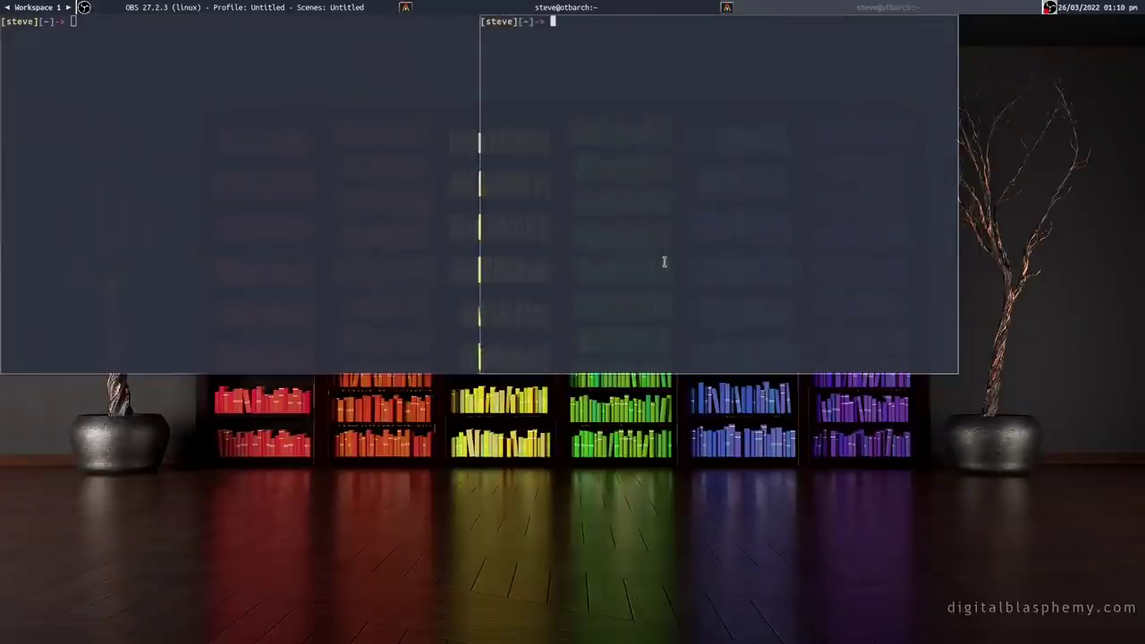
pyautogui.moveTo(688, 219); pyautogui.dragTo(789, 315)
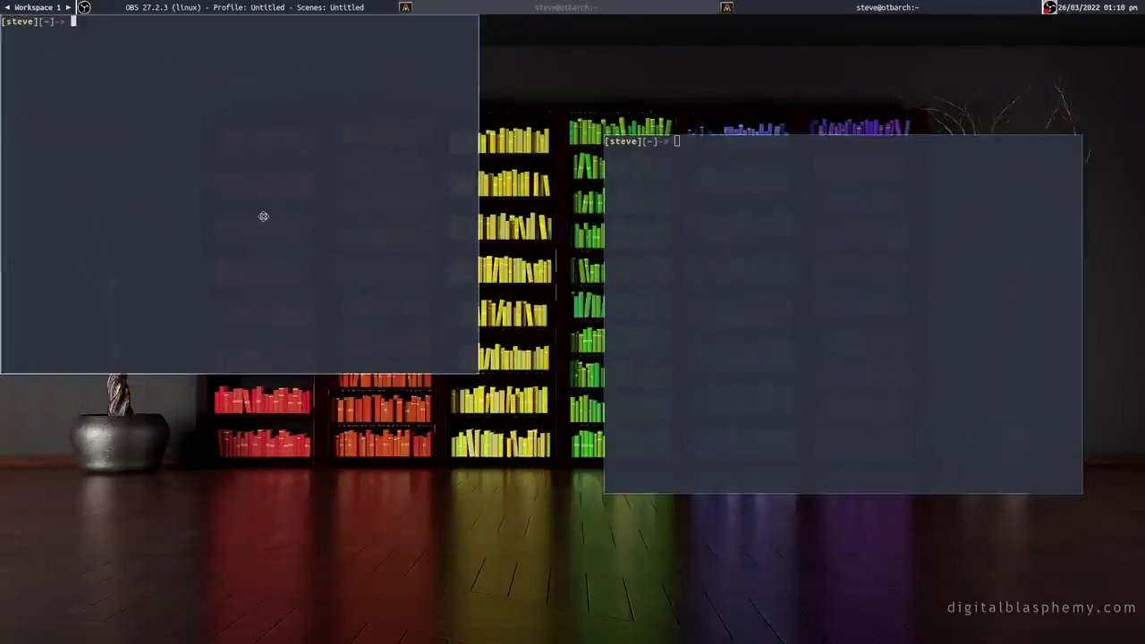
pyautogui.moveTo(263, 215); pyautogui.dragTo(325, 346)
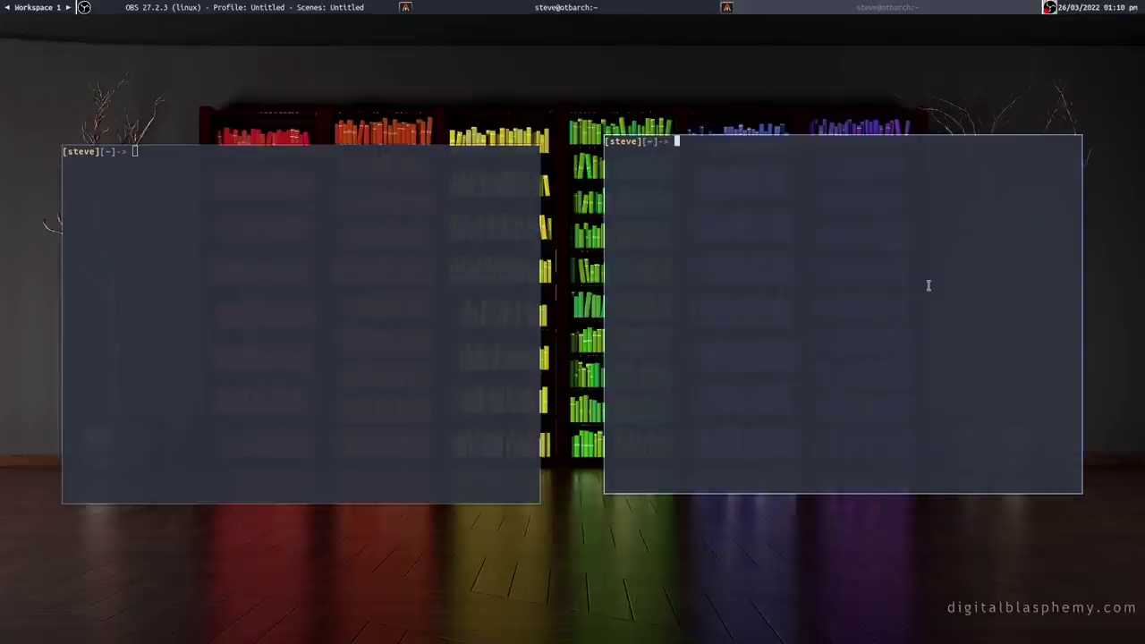
# - Toggle the left terminal fullscreen, minimize and restore it, then close both terminals
pyautogui.click(497, 215)
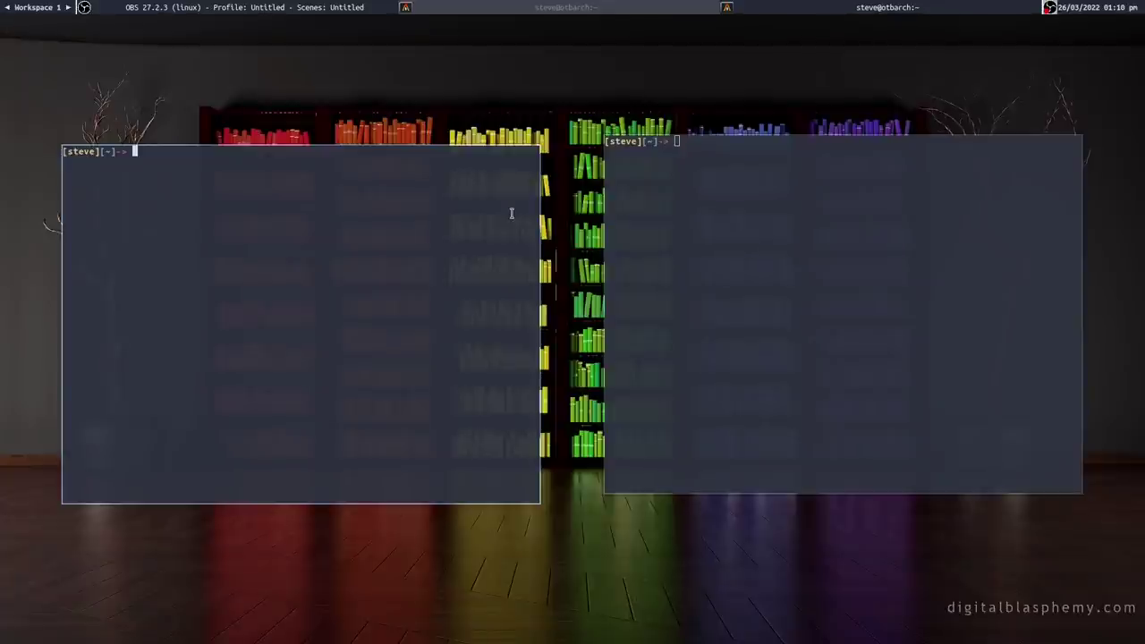
pyautogui.press('super+f')
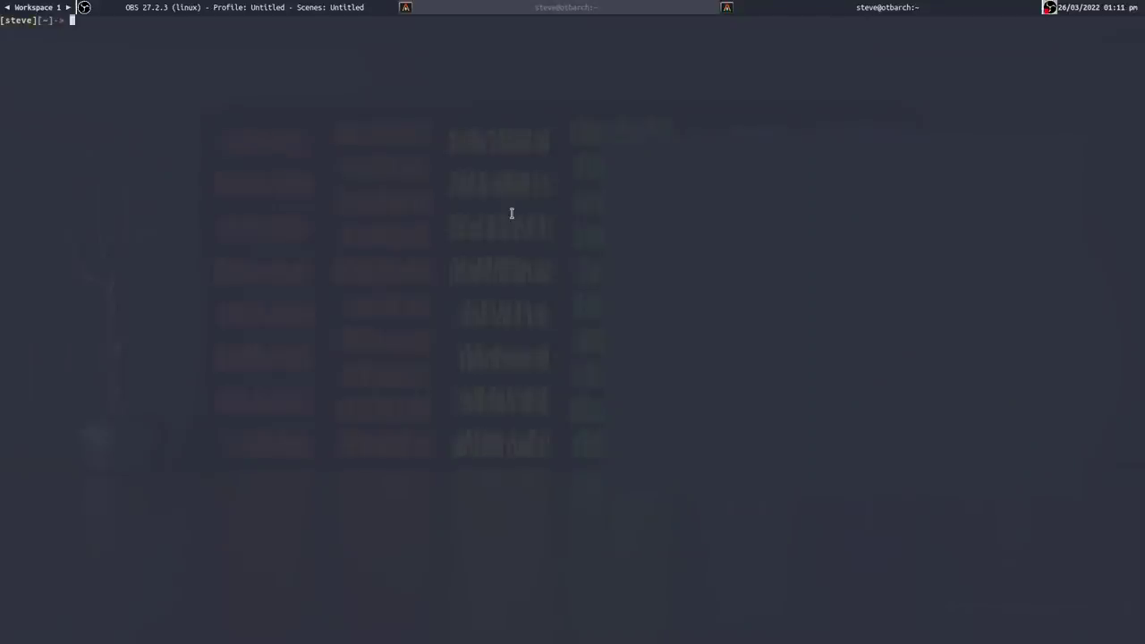
pyautogui.press('super+f')
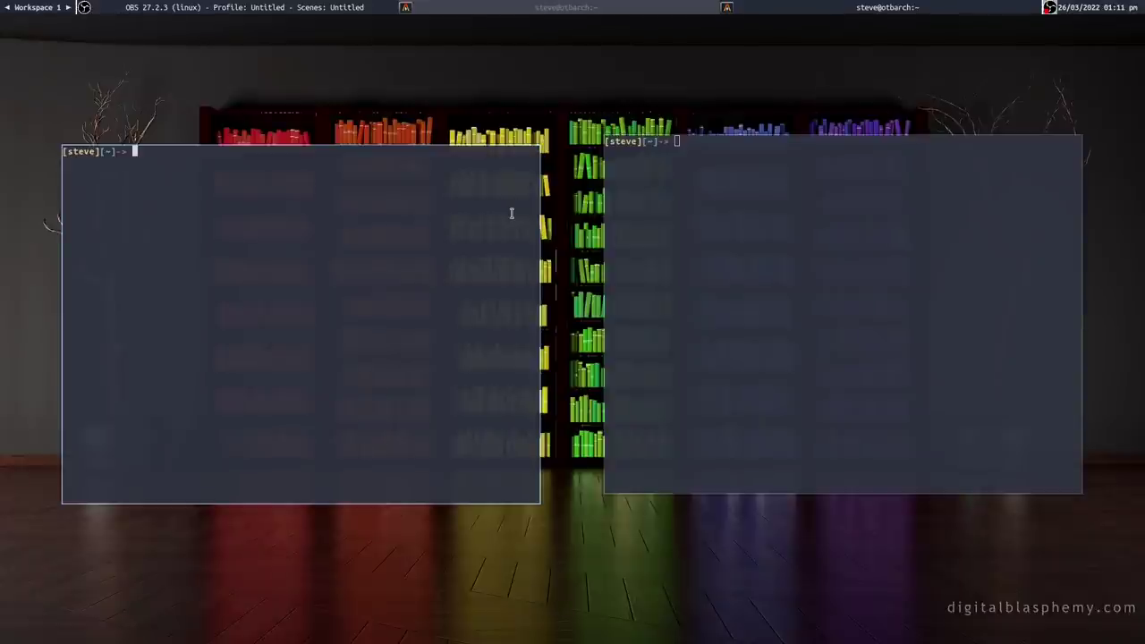
pyautogui.press('super+n')
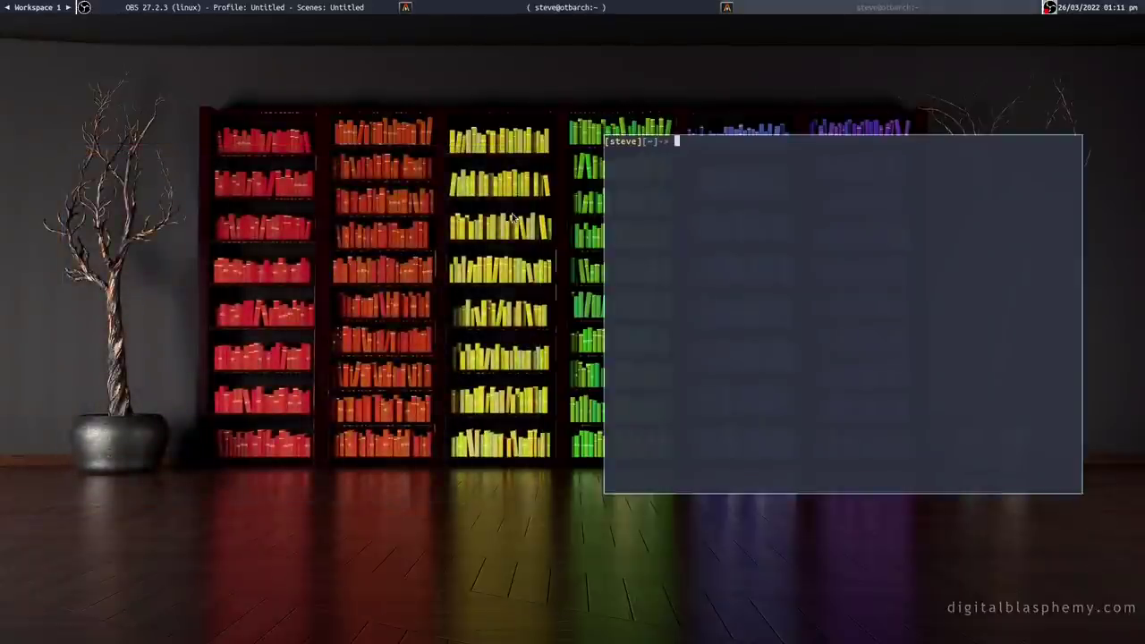
pyautogui.click(869, 7)
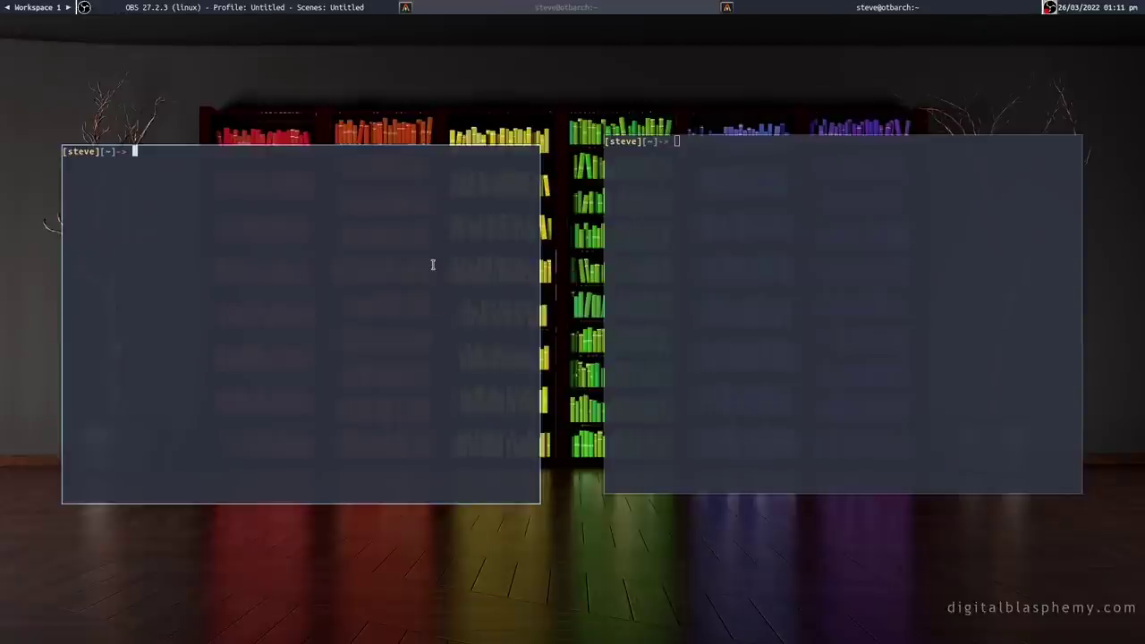
pyautogui.hotkey('ctrl', 'd')
pyautogui.hotkey('ctrl', 'd')
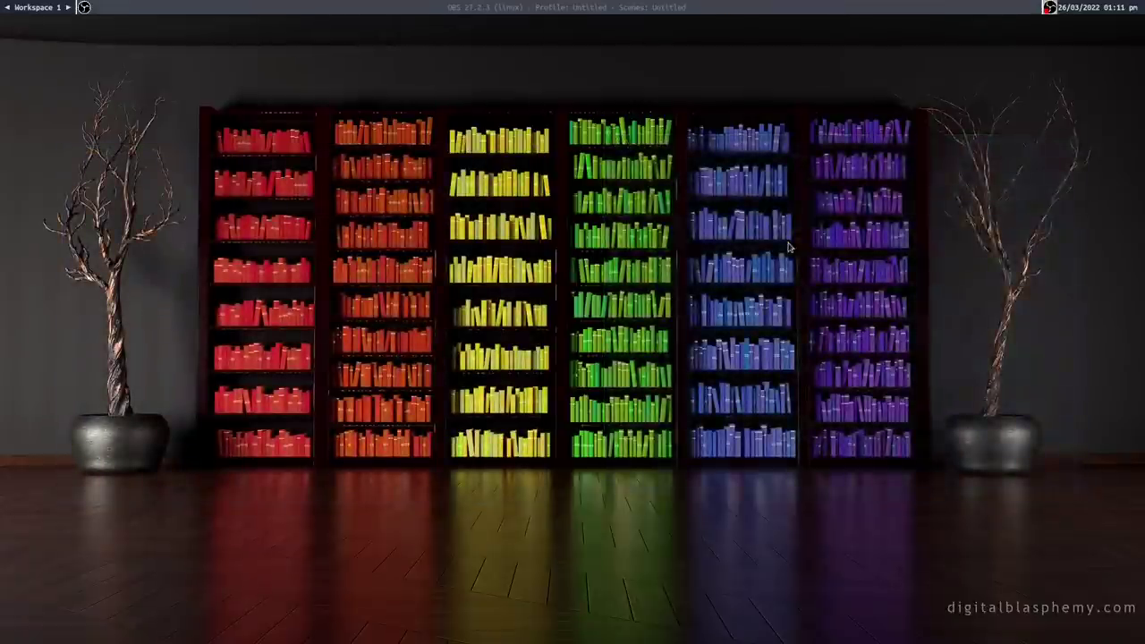
# - Open the keys file from the .fluxbox folder in Geany
pyautogui.press('super+e')
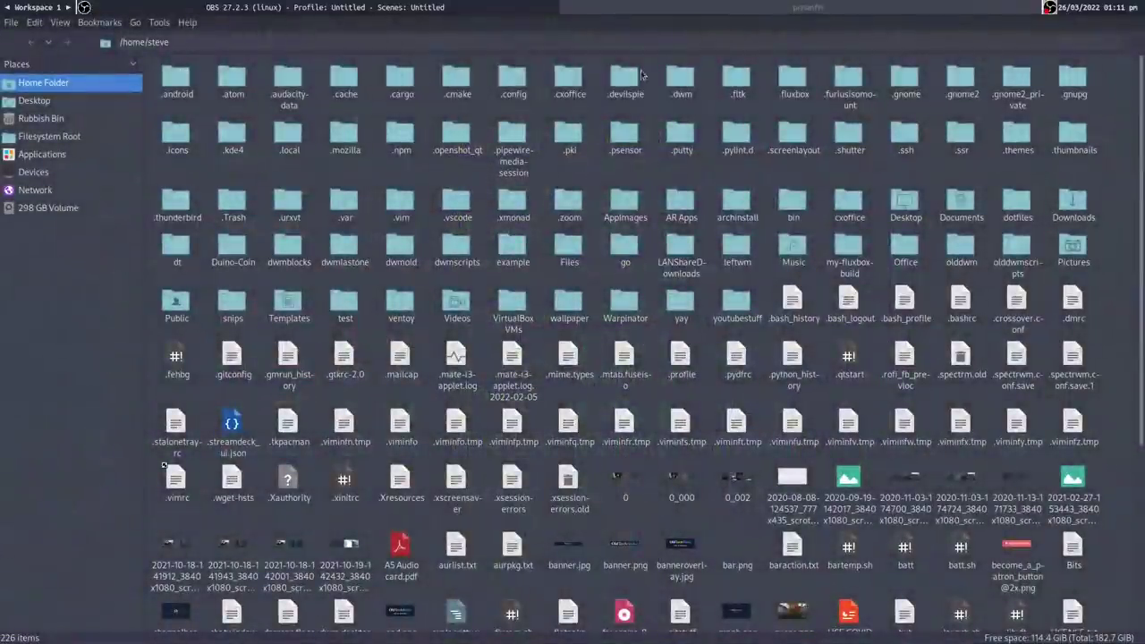
pyautogui.doubleClick(787, 78)
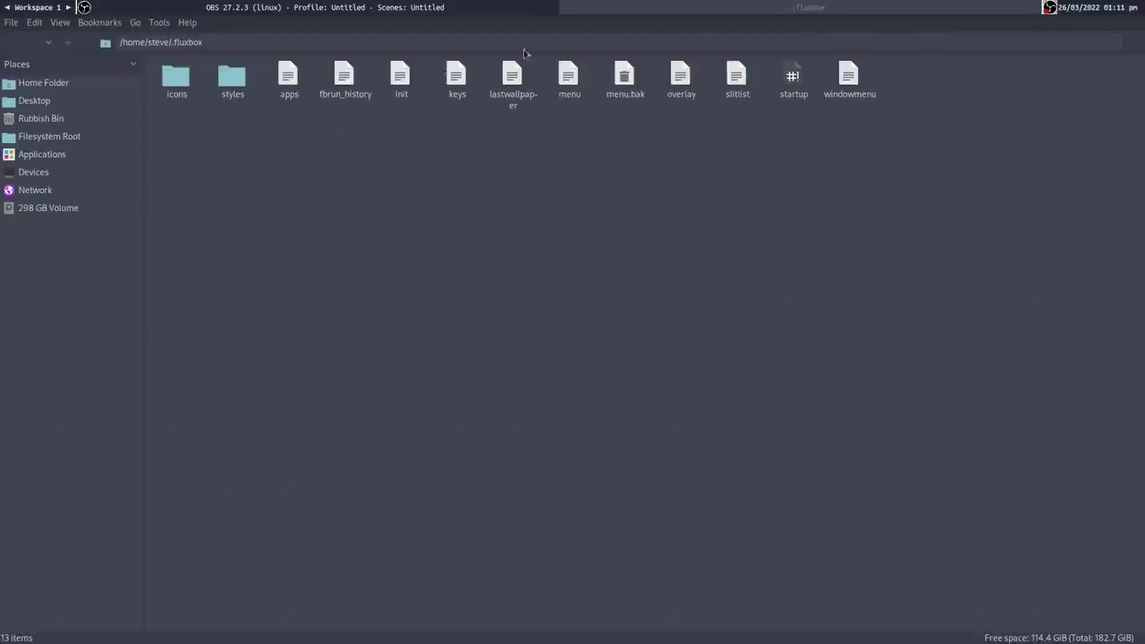
pyautogui.rightClick(457, 78)
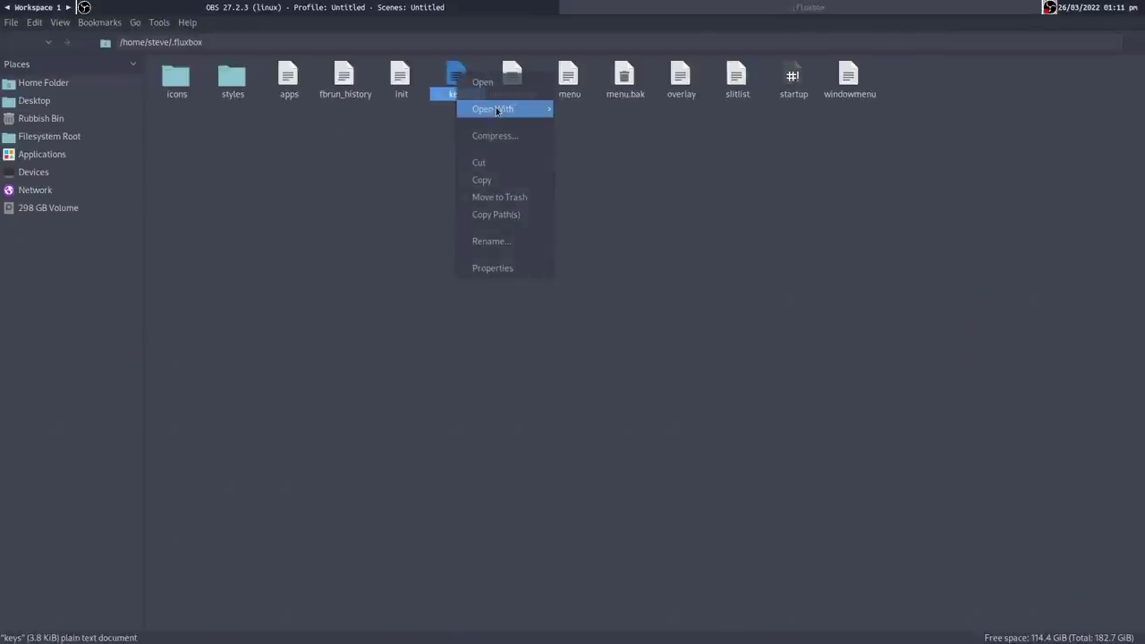
pyautogui.moveTo(499, 109)
pyautogui.click(579, 126)
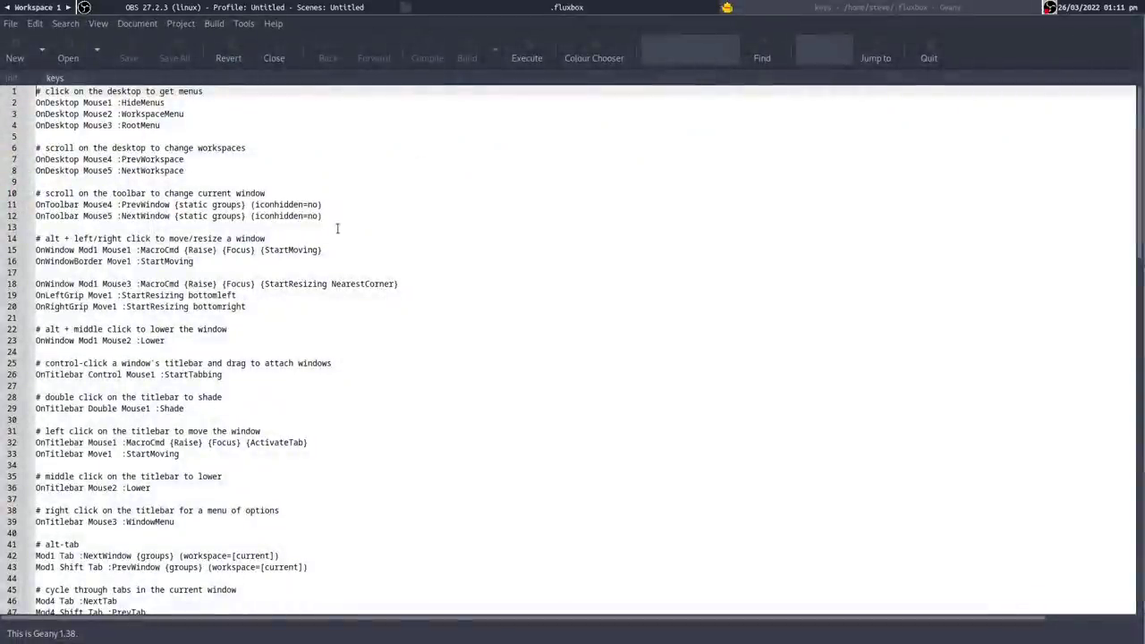
# - Scroll down the keys file to the Tiling and Custom keys sections
pyautogui.scroll(-13, 335, 228)
pyautogui.scroll(7, 337, 235)
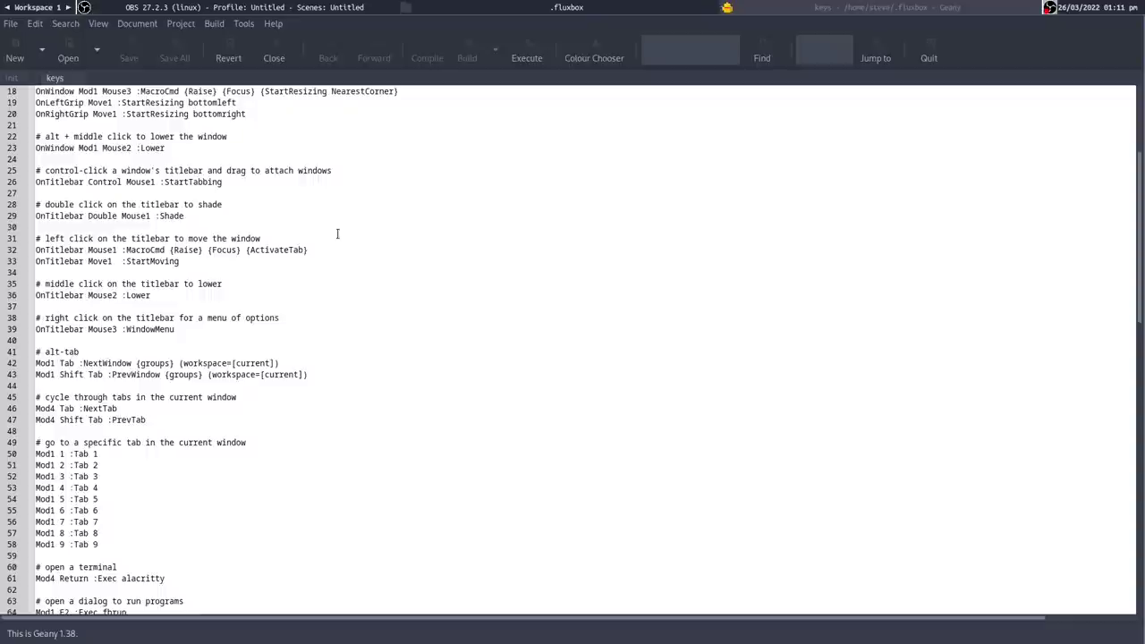
pyautogui.scroll(-3, 338, 232)
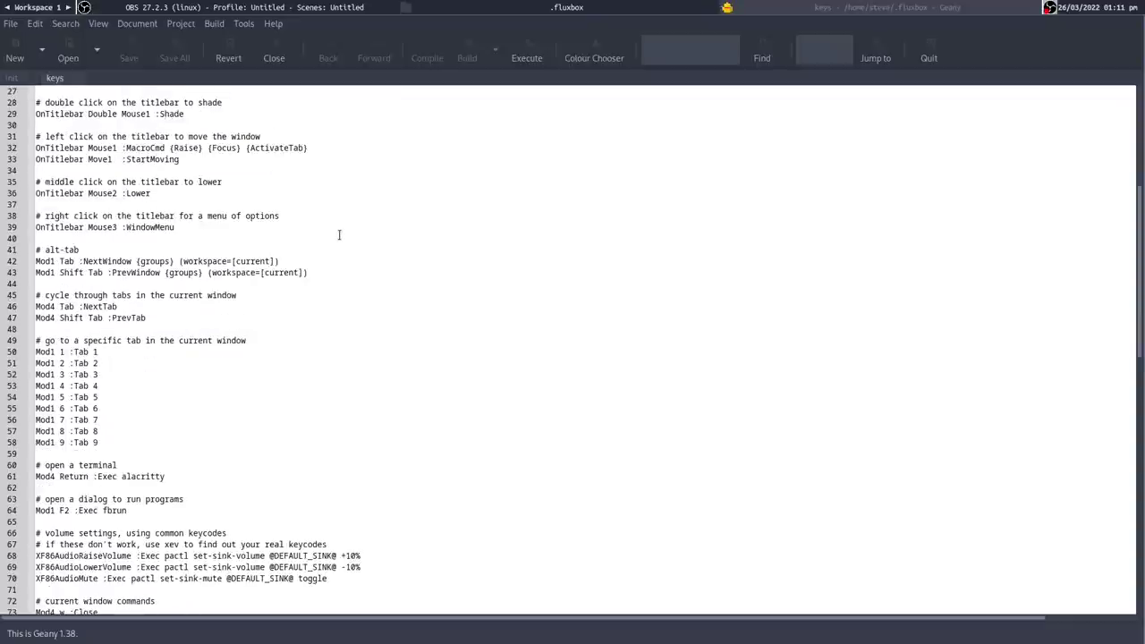
pyautogui.scroll(-3, 339, 235)
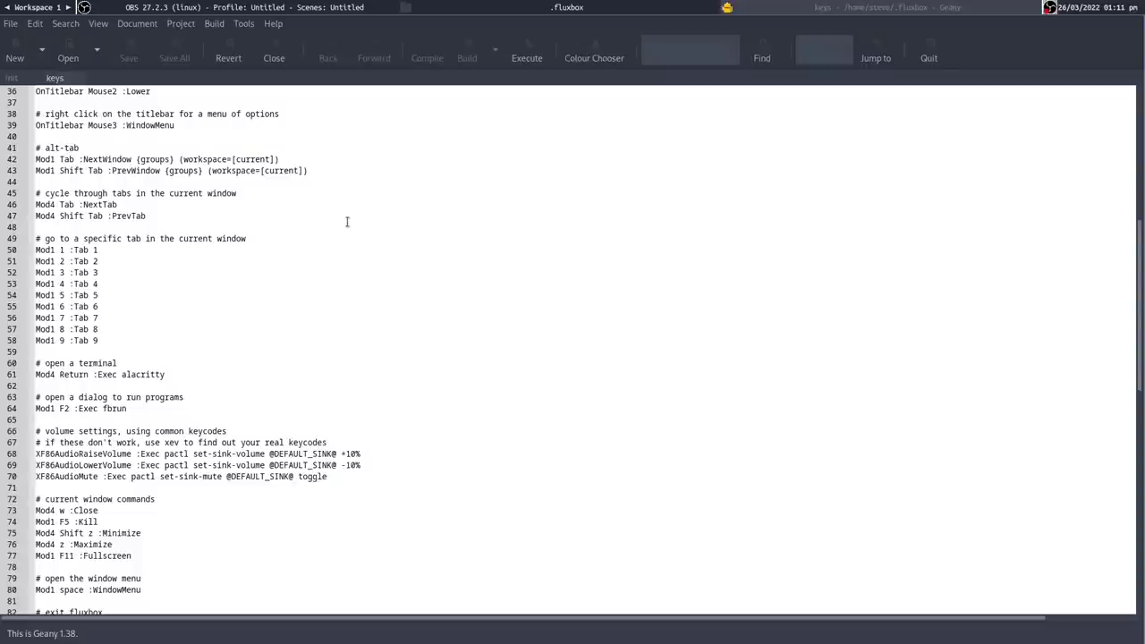
pyautogui.scroll(-7, 347, 221)
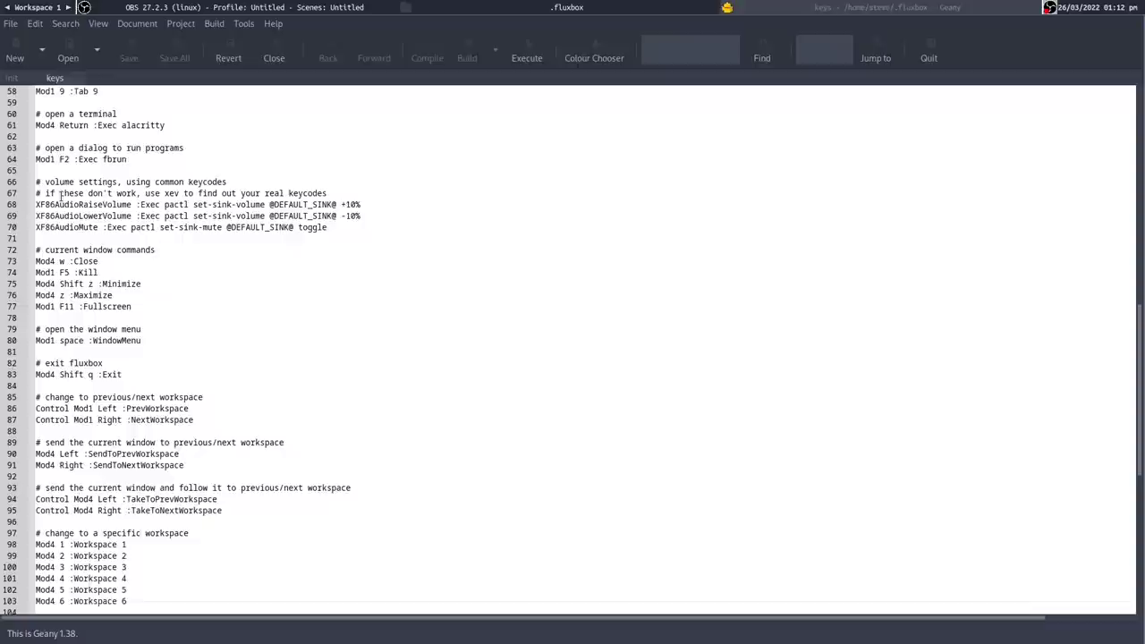
pyautogui.scroll(-12, 327, 224)
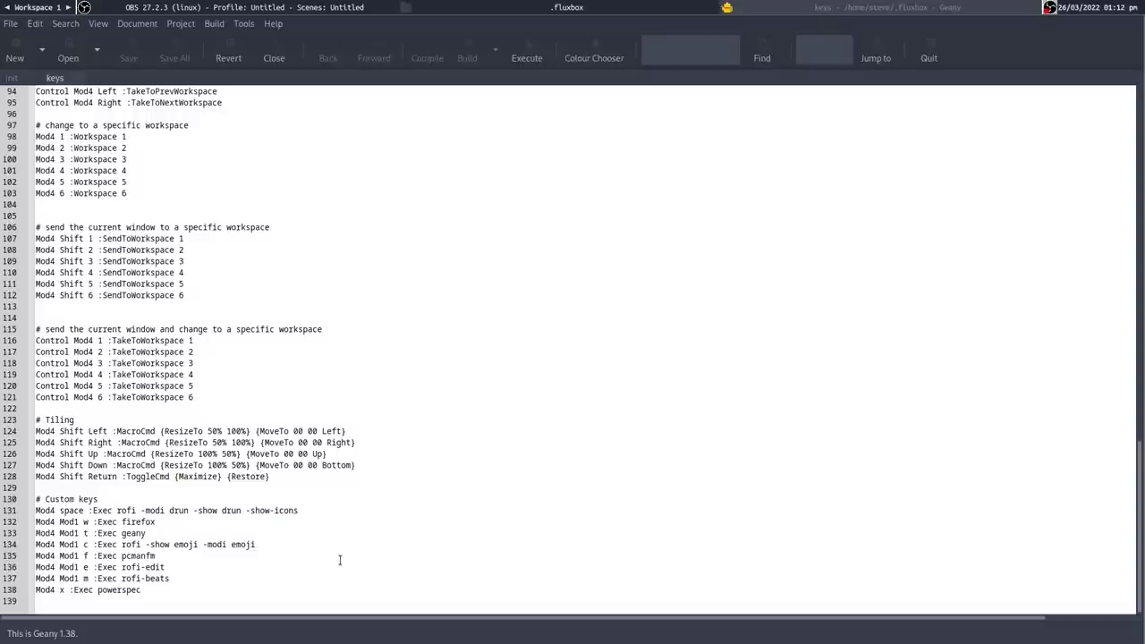
# - Test the Super+Alt+C emoji picker and Super+Space launcher, dismissing each, then quit Geany
pyautogui.press('super+alt+c')
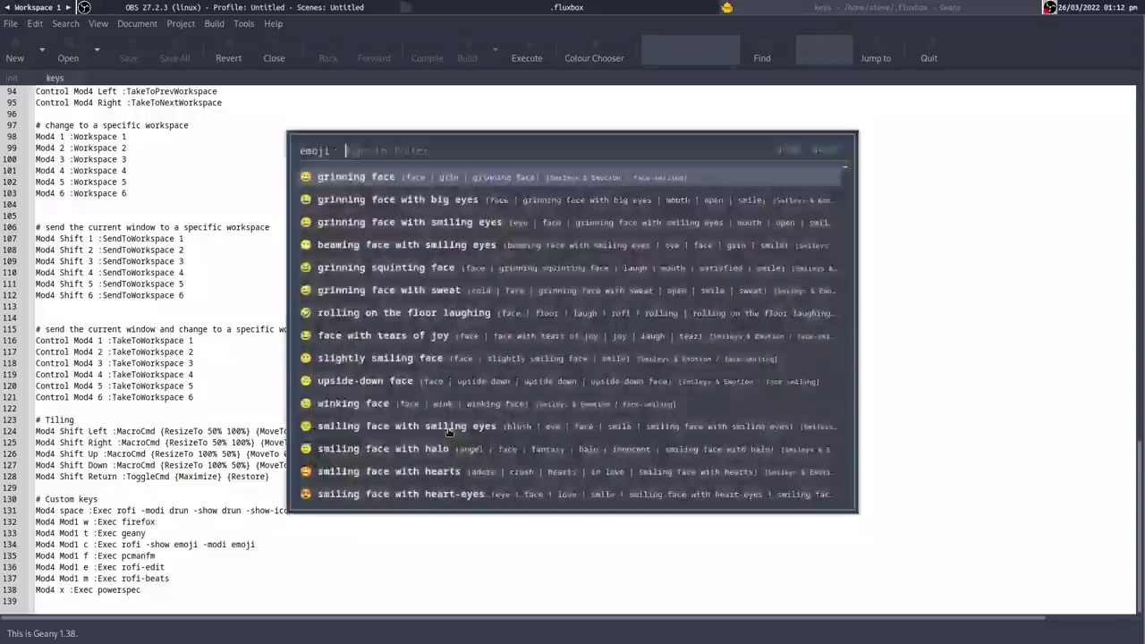
pyautogui.press('Escape')
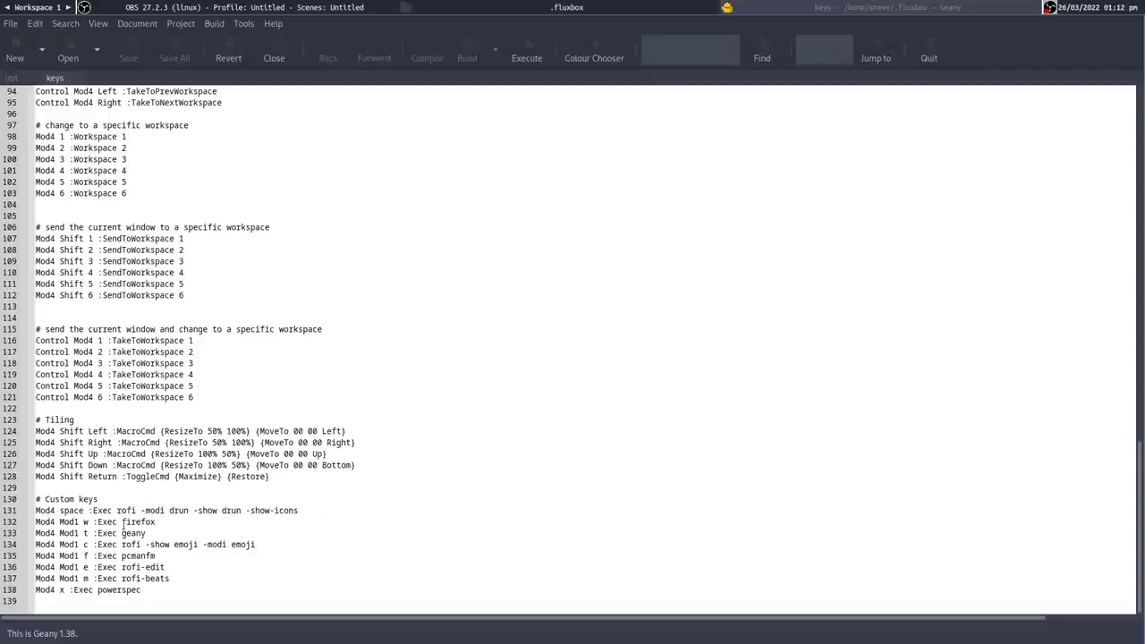
pyautogui.click(47, 510)
pyautogui.press('super+space')
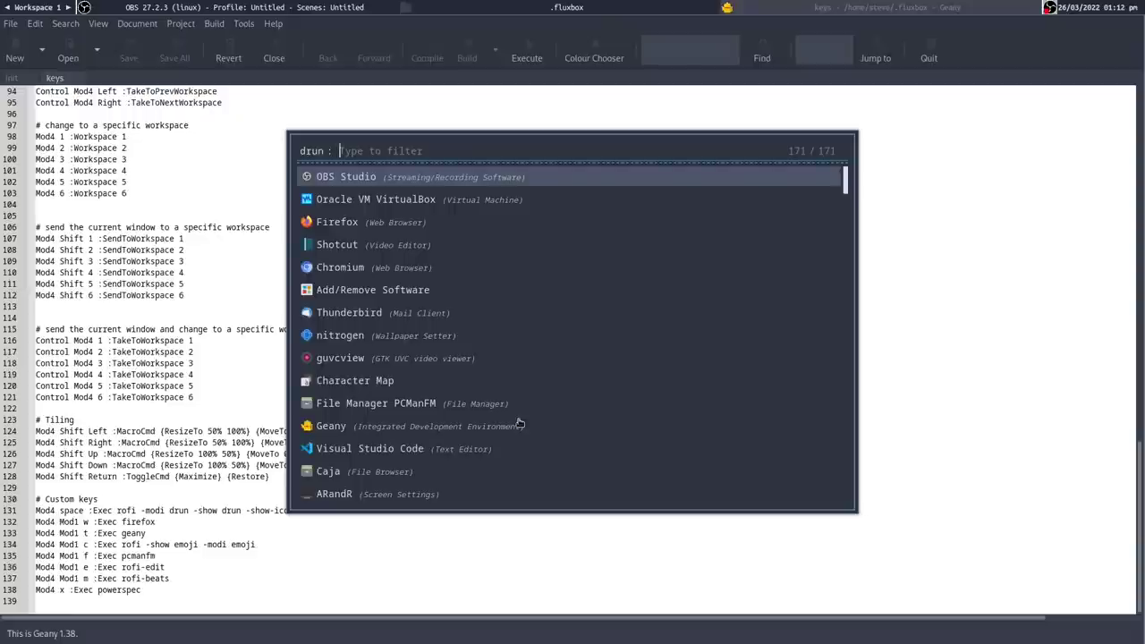
pyautogui.press('Escape')
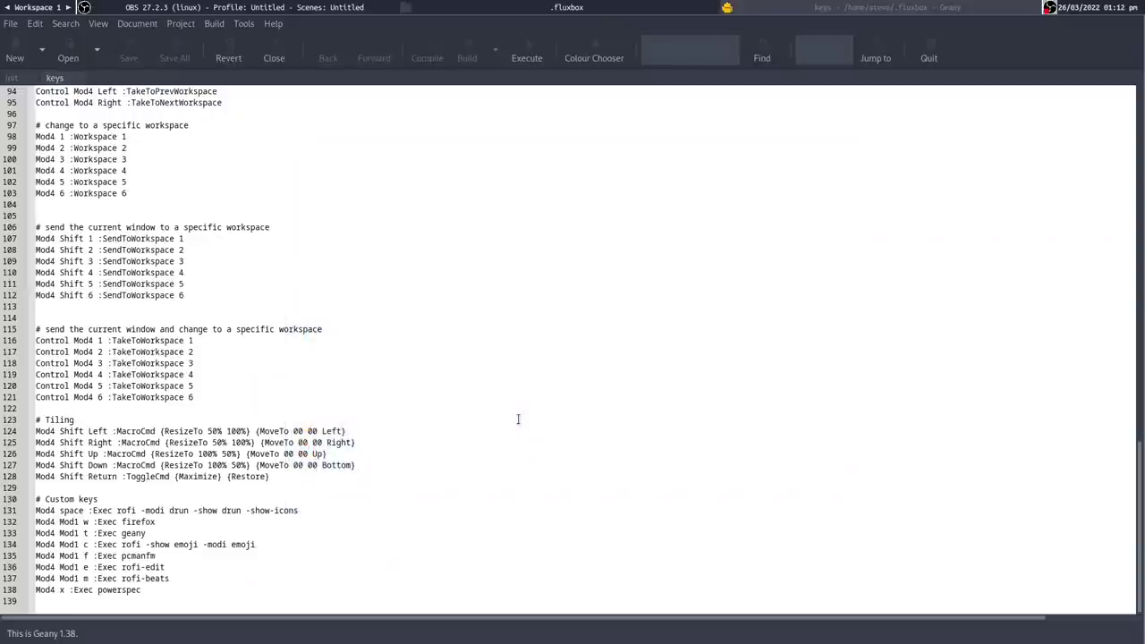
pyautogui.scroll(13, 383, 308)
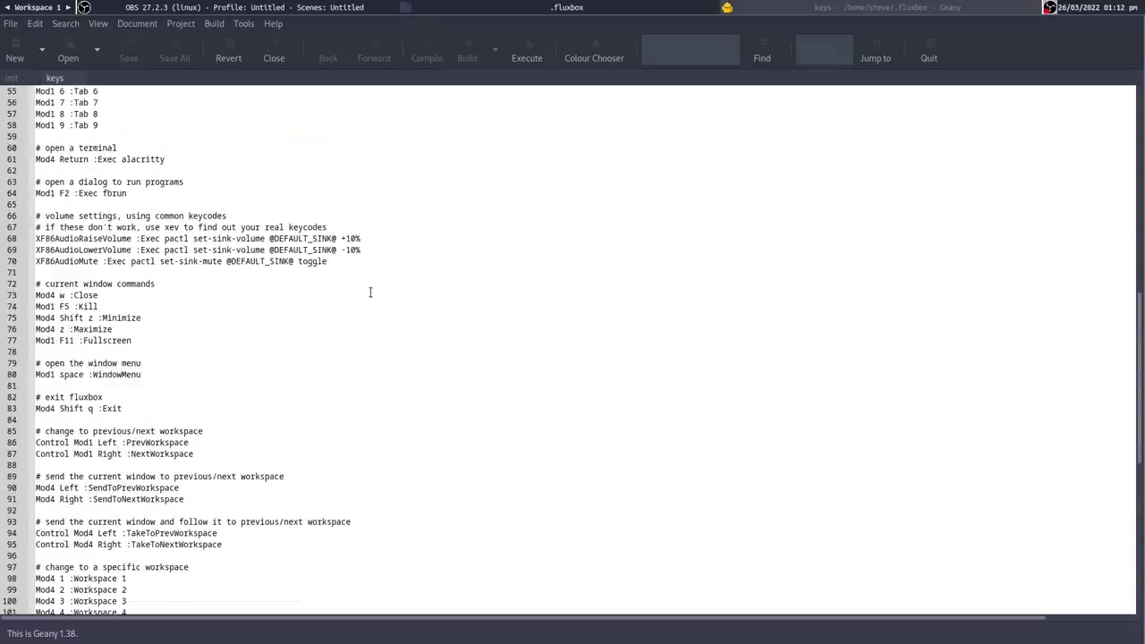
pyautogui.click(930, 57)
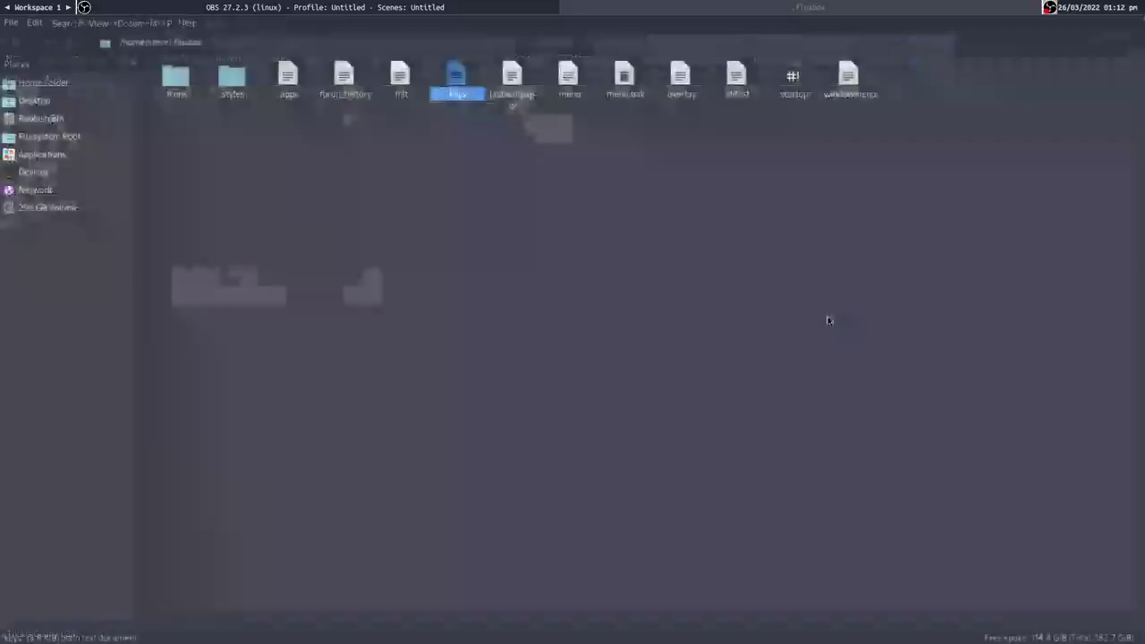
pyautogui.click(803, 268)
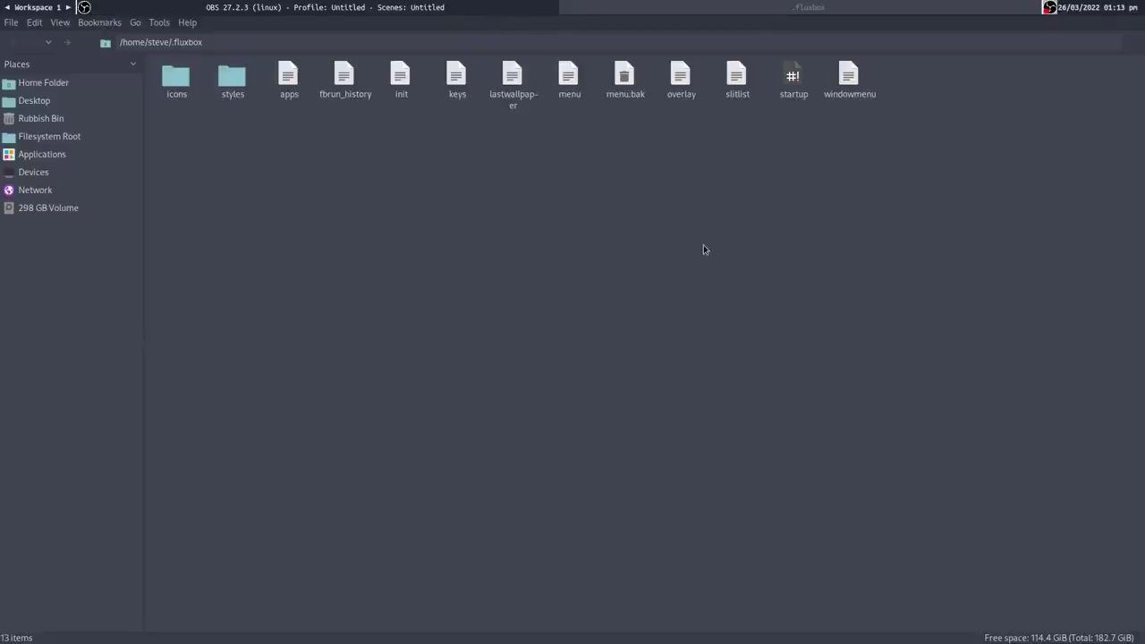
pyautogui.rightClick(680, 78)
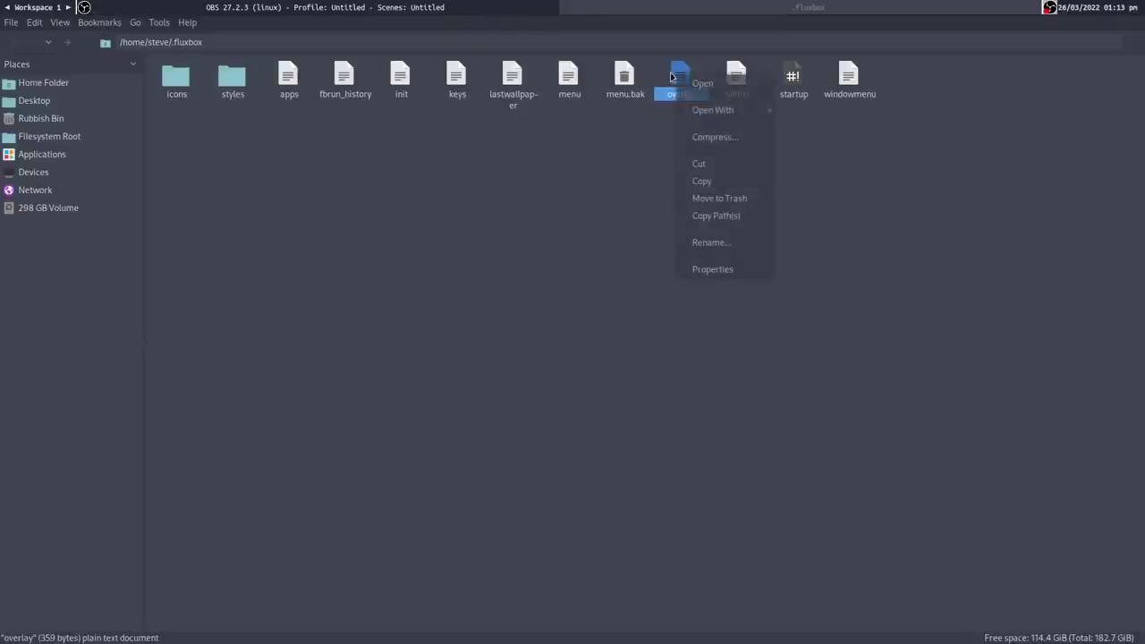
pyautogui.moveTo(753, 116)
pyautogui.click(800, 126)
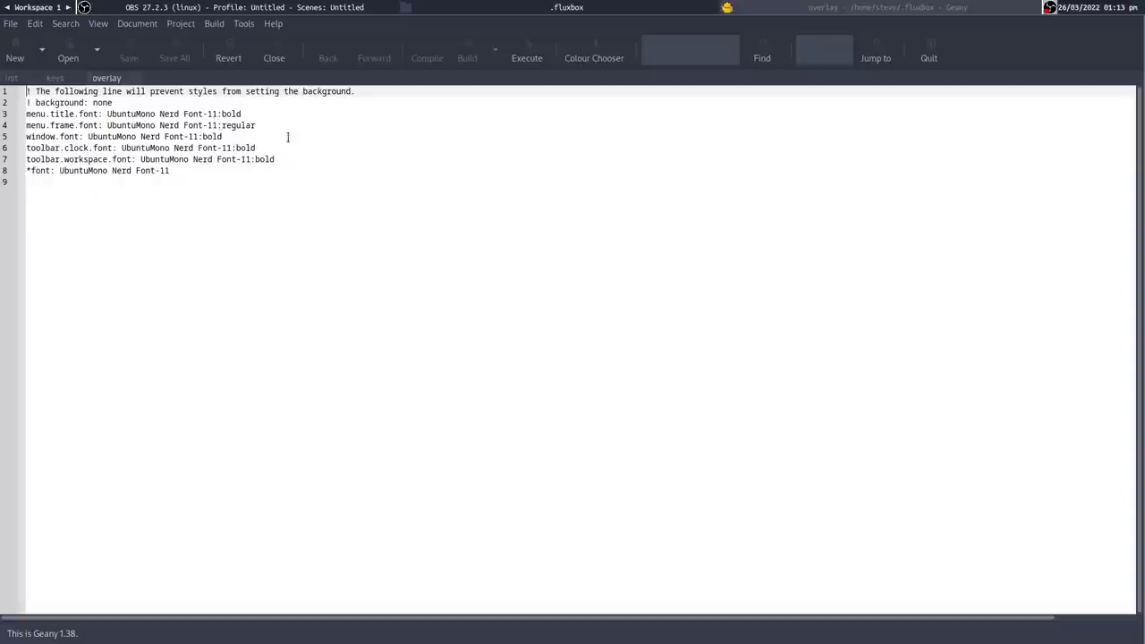
pyautogui.click(929, 49)
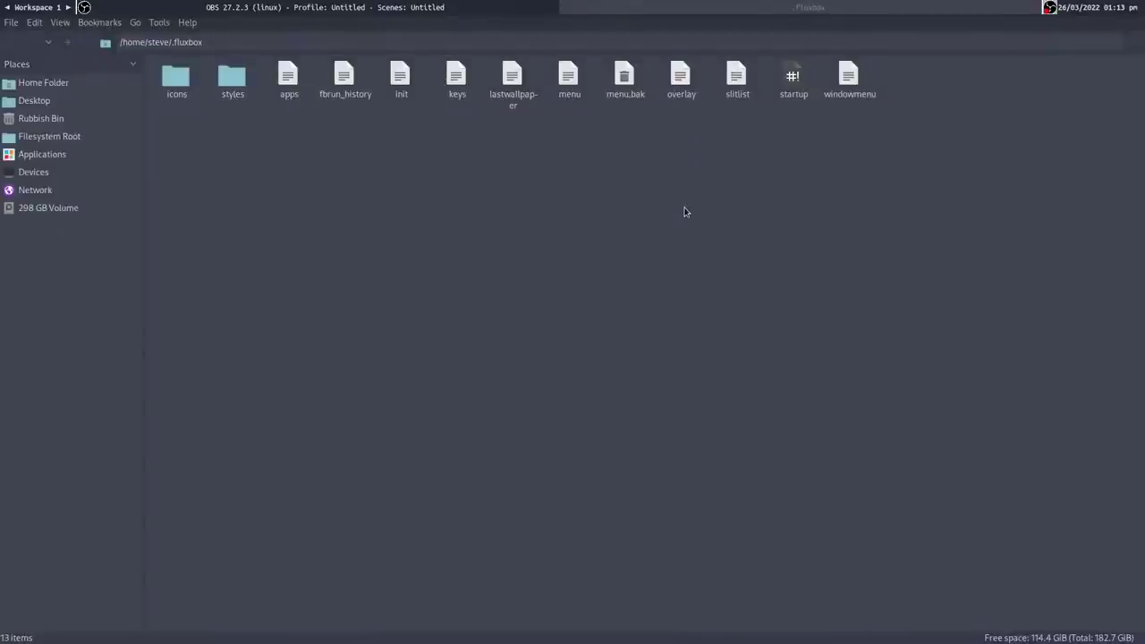
# - Open the startup script from the .fluxbox folder in Geany
pyautogui.rightClick(796, 71)
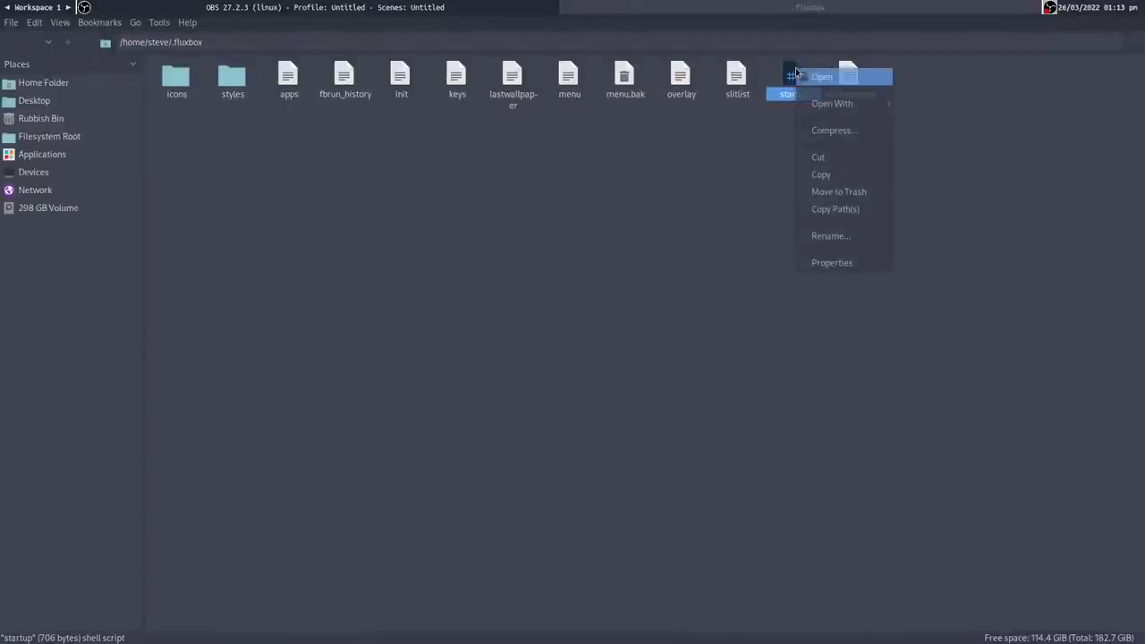
pyautogui.moveTo(850, 104)
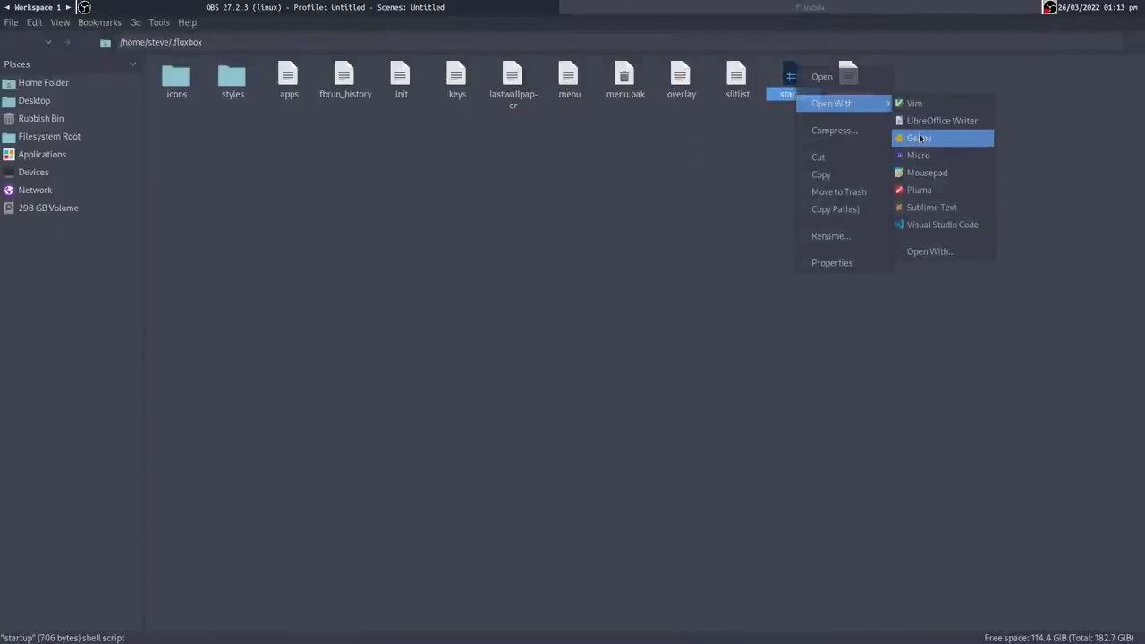
pyautogui.click(920, 137)
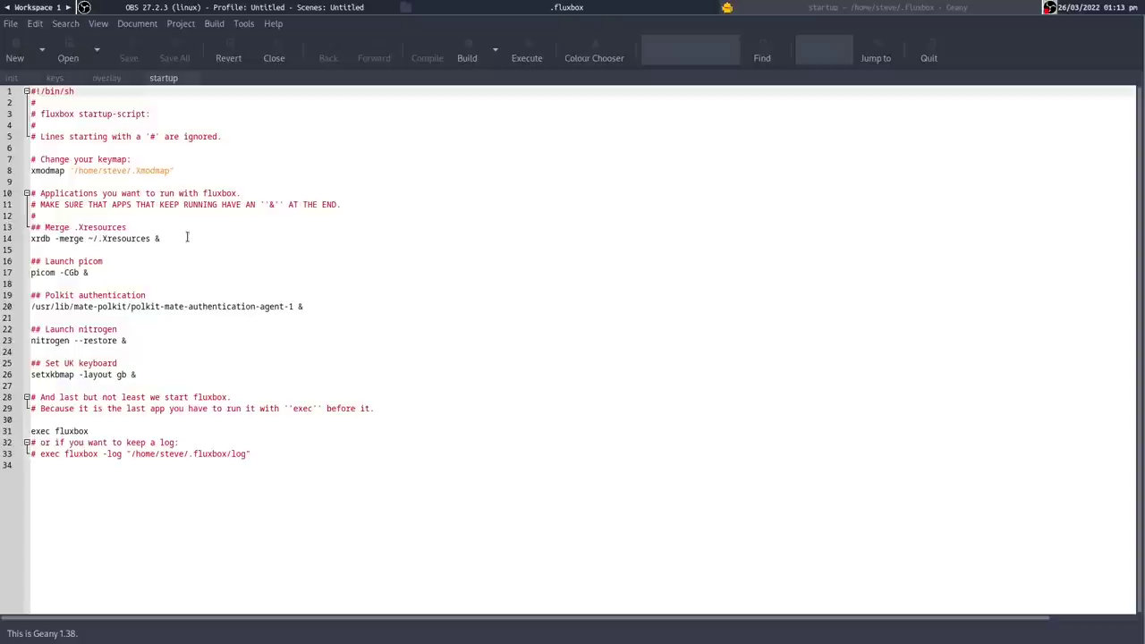
# - Step through the picom, polkit agent, nitrogen and UK keyboard layout lines, then quit Geany
pyautogui.click(103, 272)
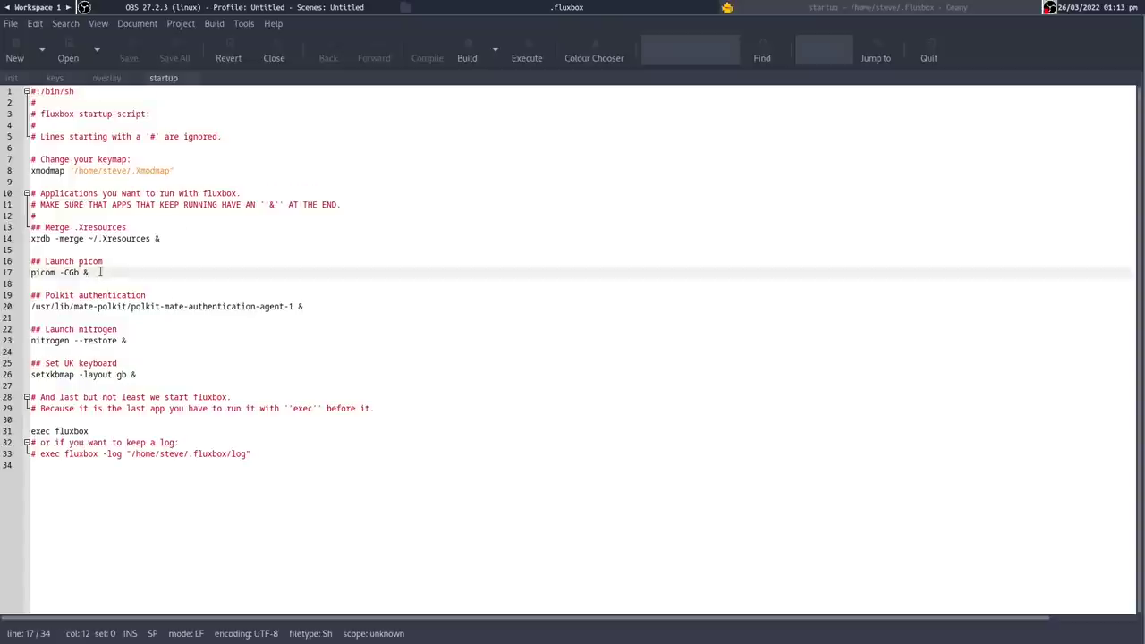
pyautogui.click(339, 305)
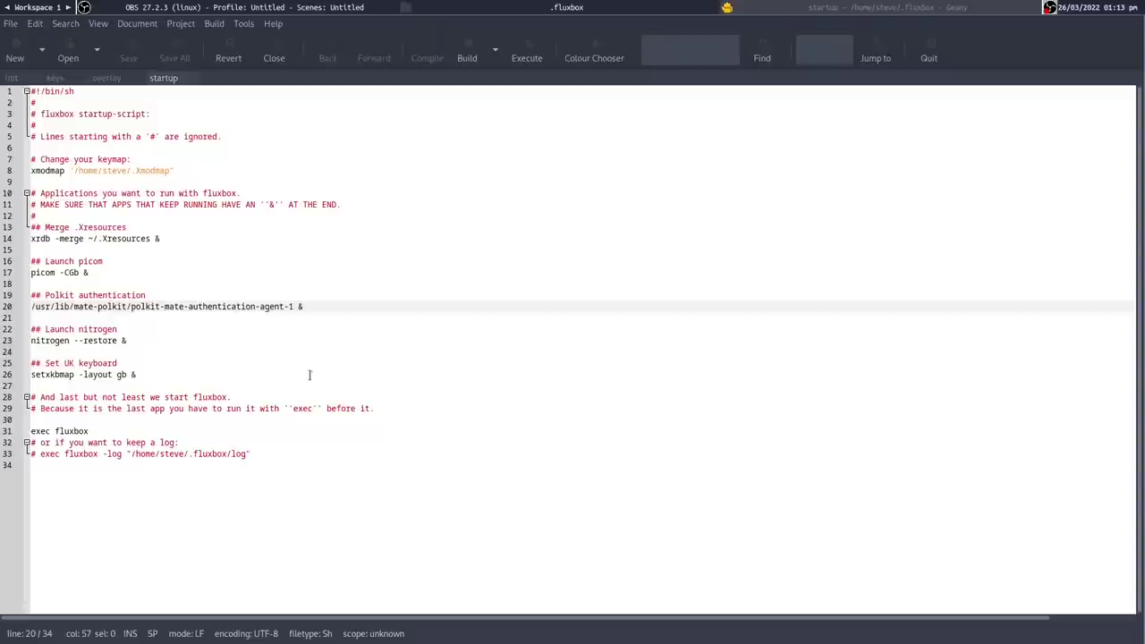
pyautogui.click(159, 342)
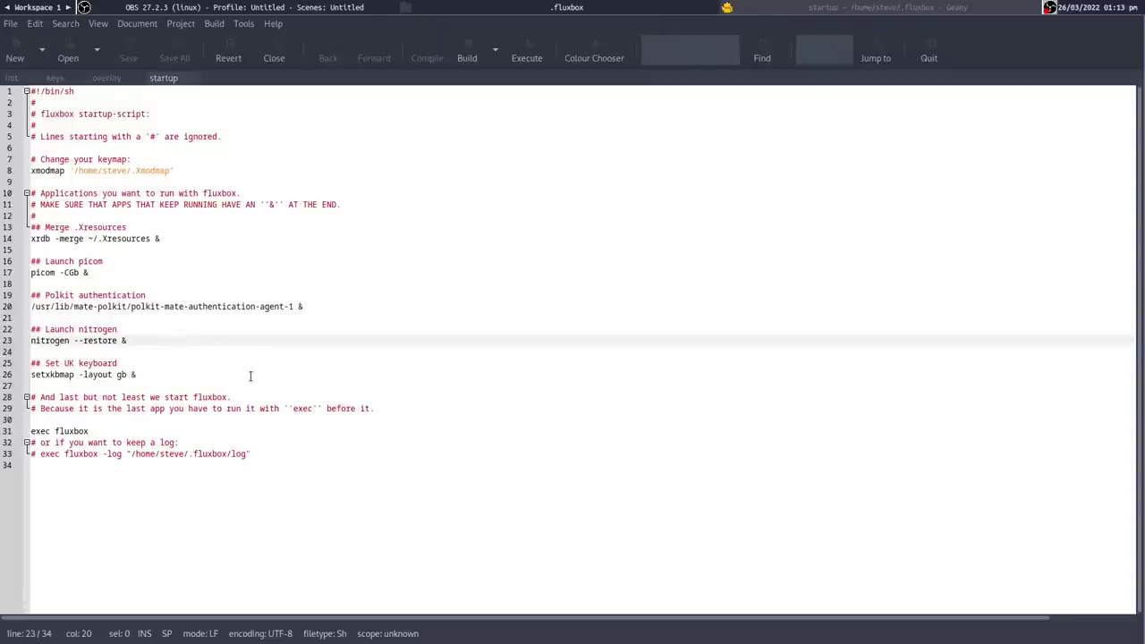
pyautogui.click(175, 376)
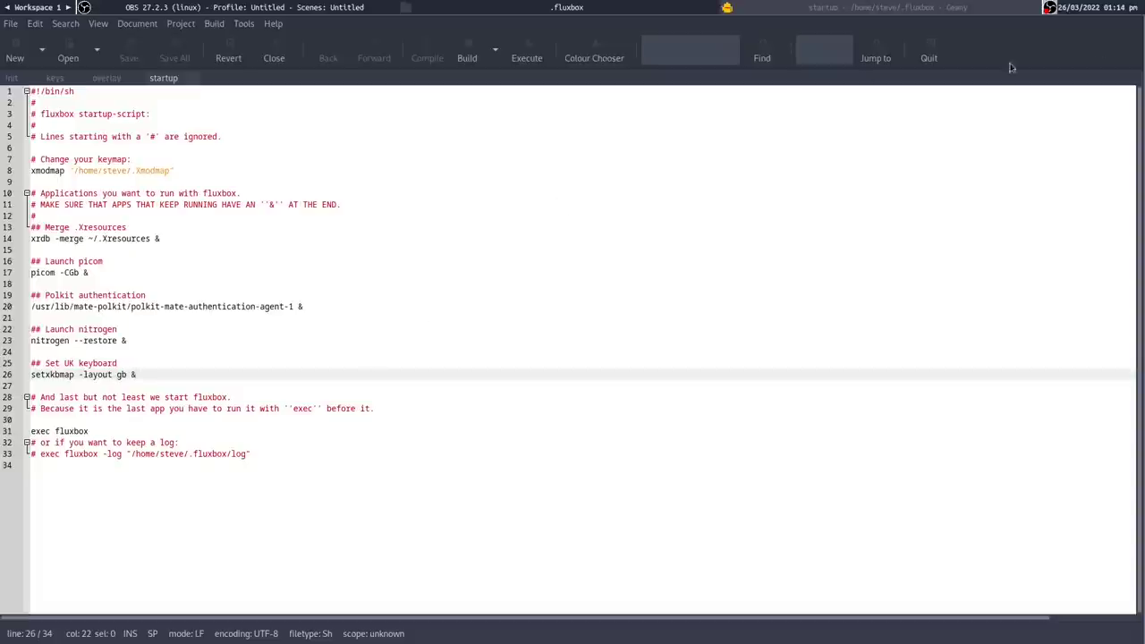
pyautogui.click(928, 53)
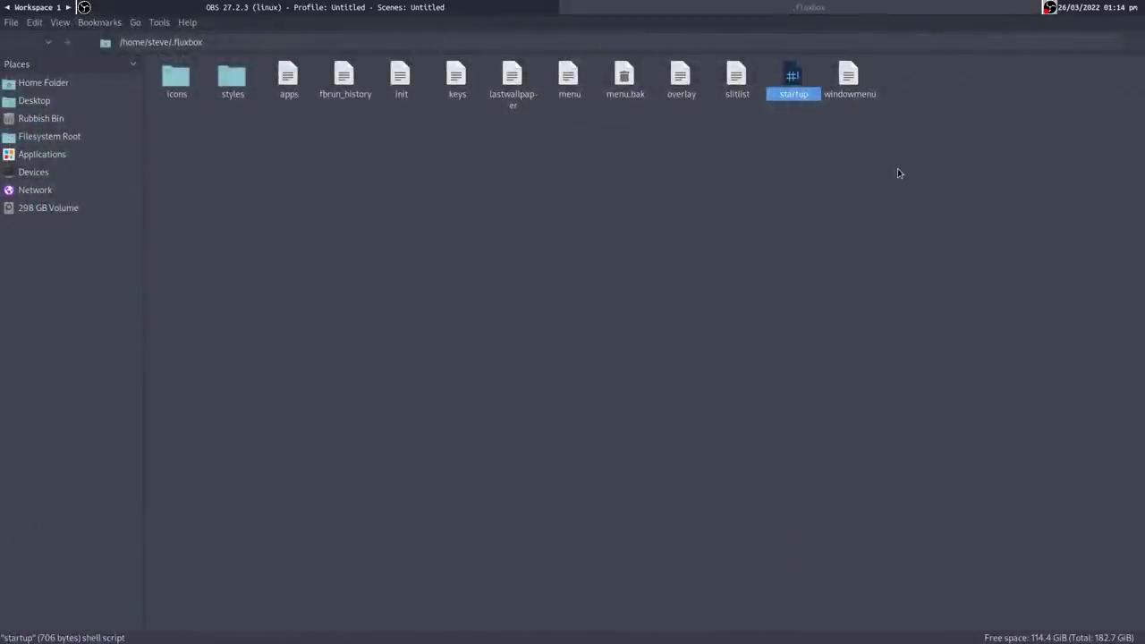
pyautogui.press('super+Return')
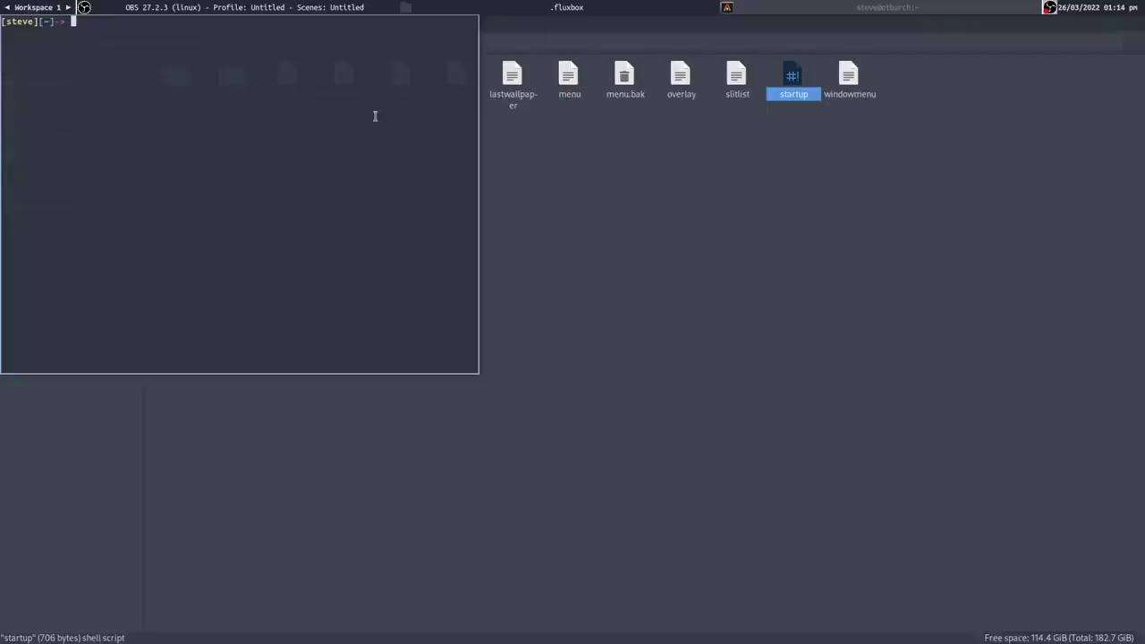
pyautogui.hotkey('ctrl', 'd')
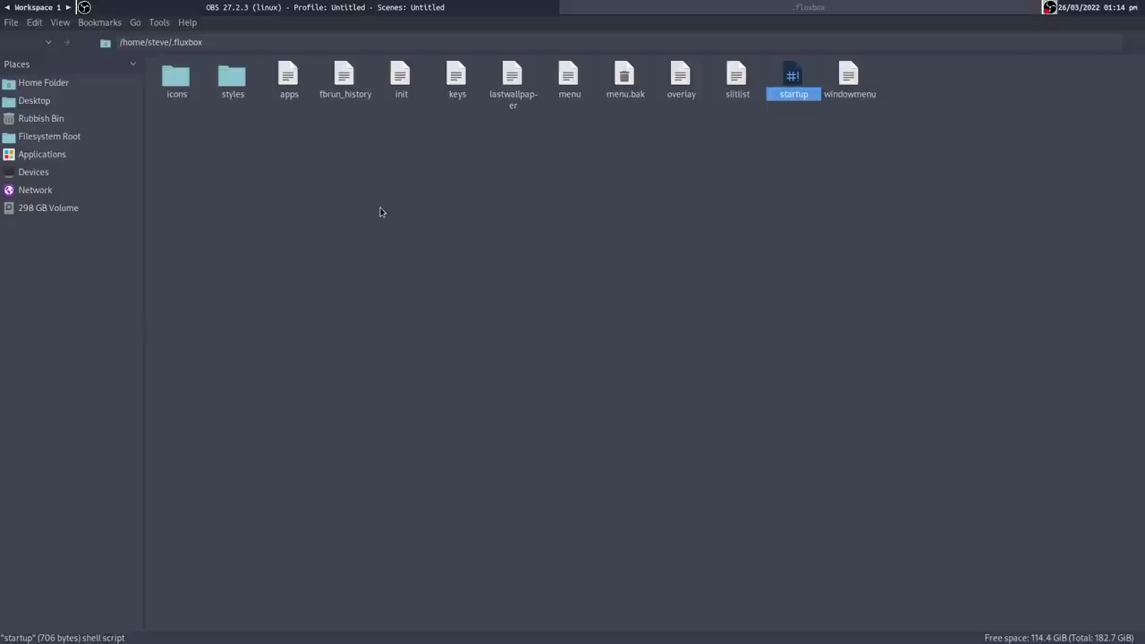
# - Open styles > Nord > theme.cfg in Geany
pyautogui.doubleClick(239, 84)
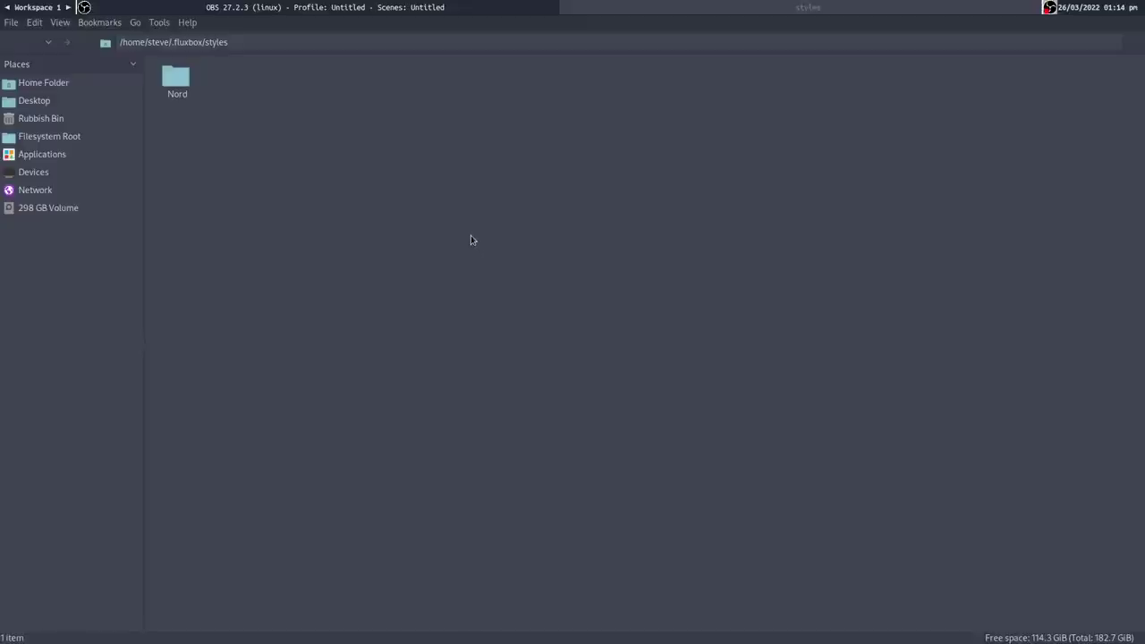
pyautogui.doubleClick(180, 82)
pyautogui.rightClick(233, 77)
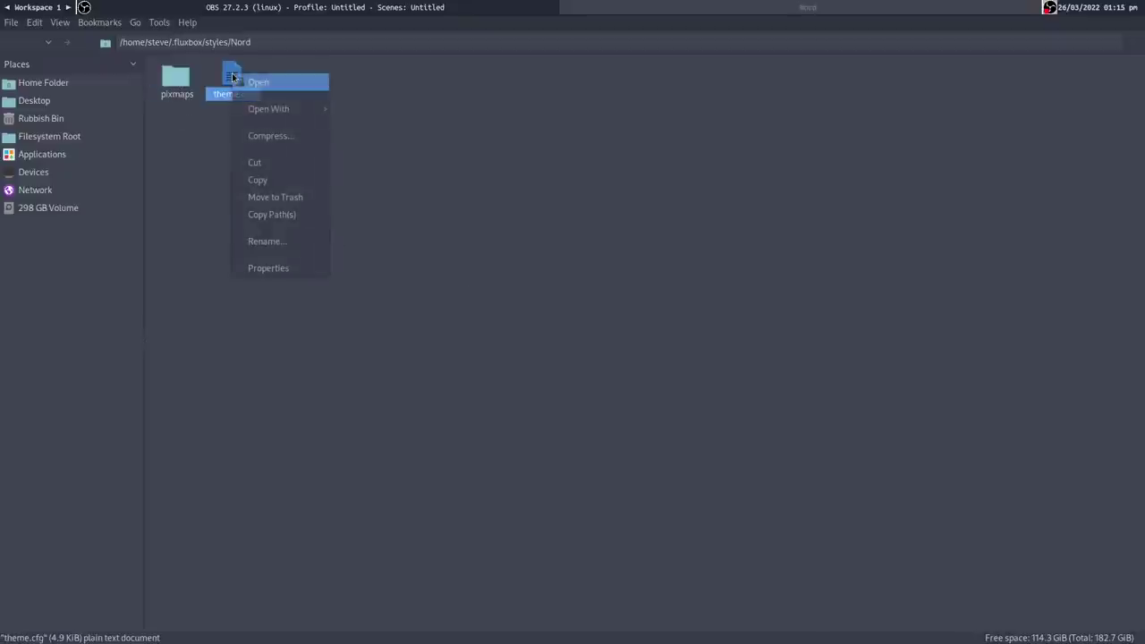
pyautogui.moveTo(264, 111)
pyautogui.click(355, 127)
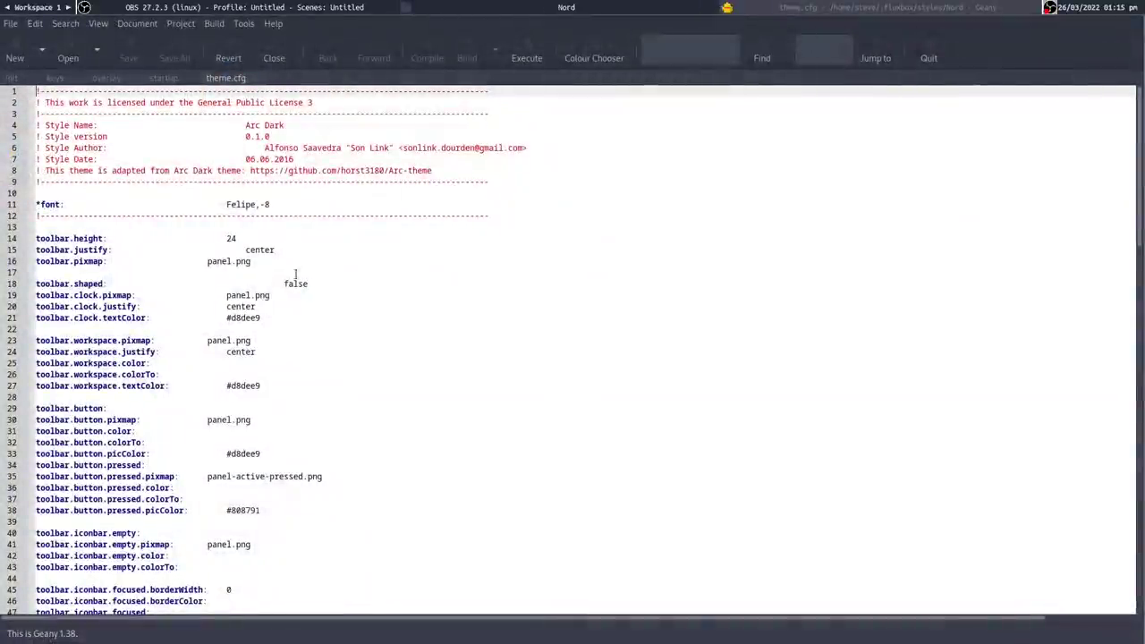
# - Scroll through theme.cfg and select the window border width and colour lines
pyautogui.scroll(-5, 295, 277)
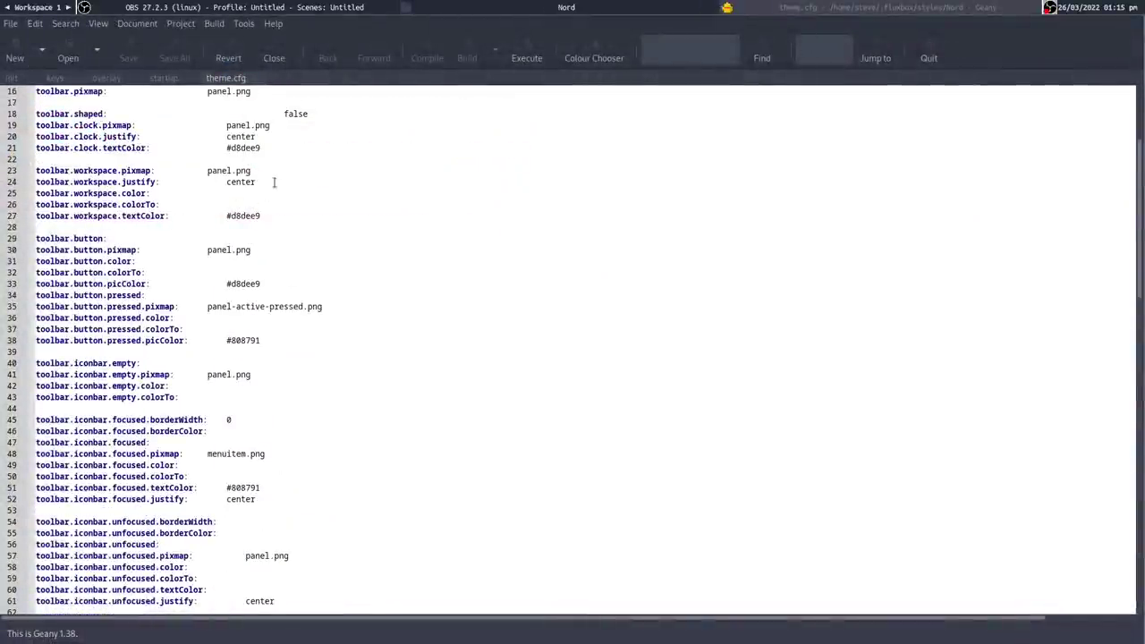
pyautogui.scroll(-5, 259, 187)
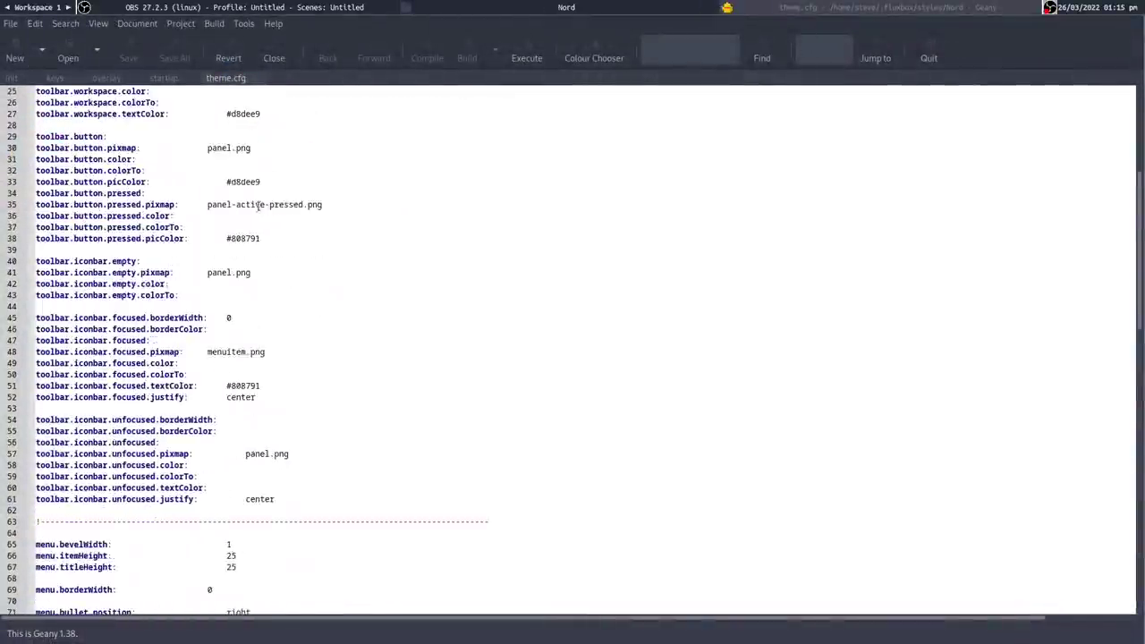
pyautogui.scroll(10, 274, 210)
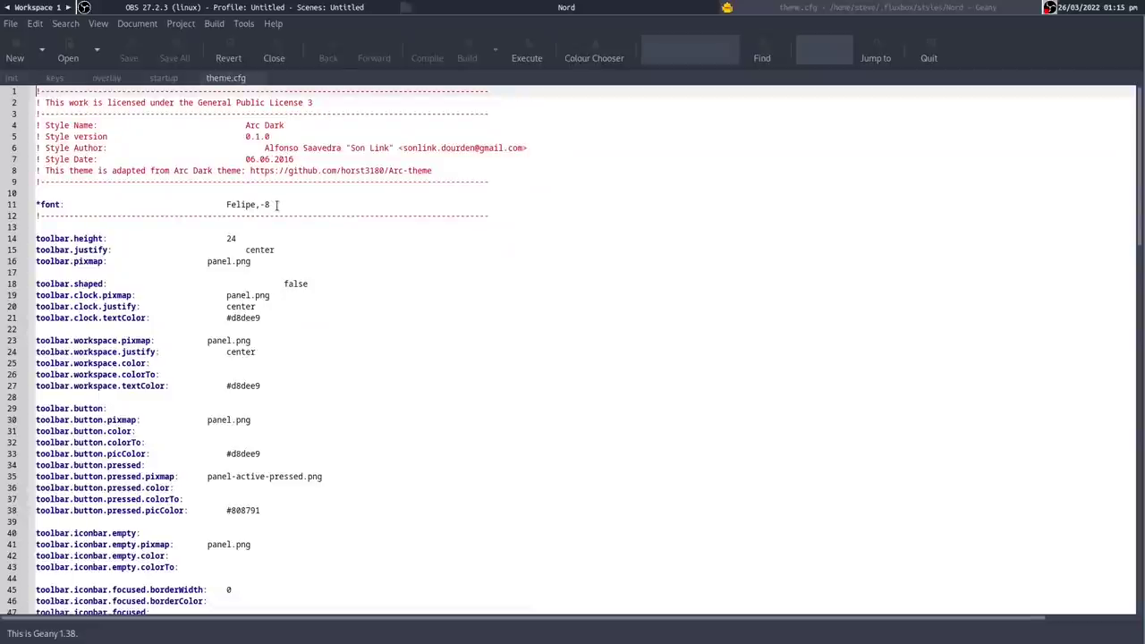
pyautogui.scroll(-5, 259, 228)
pyautogui.scroll(-20, 255, 233)
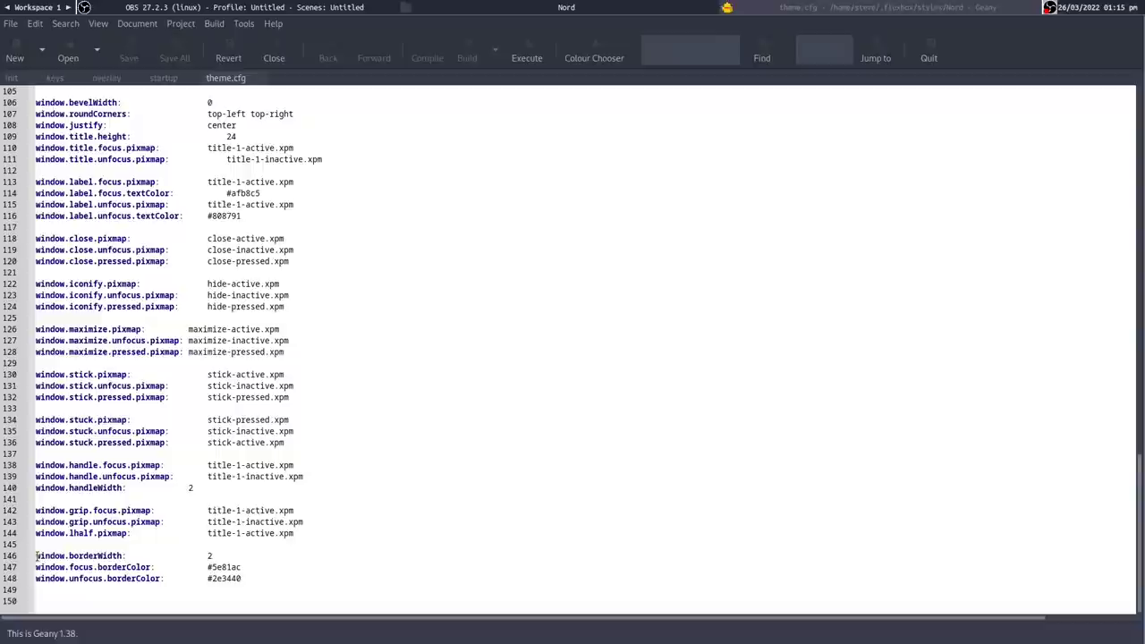
pyautogui.moveTo(37, 555); pyautogui.dragTo(268, 575)
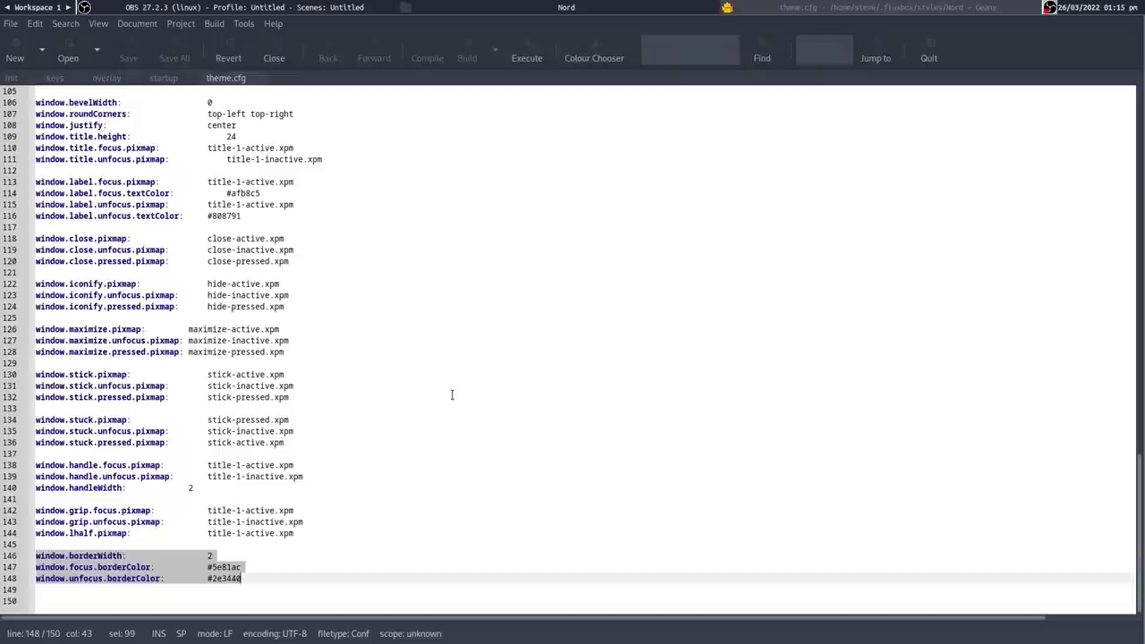
pyautogui.scroll(20, 462, 369)
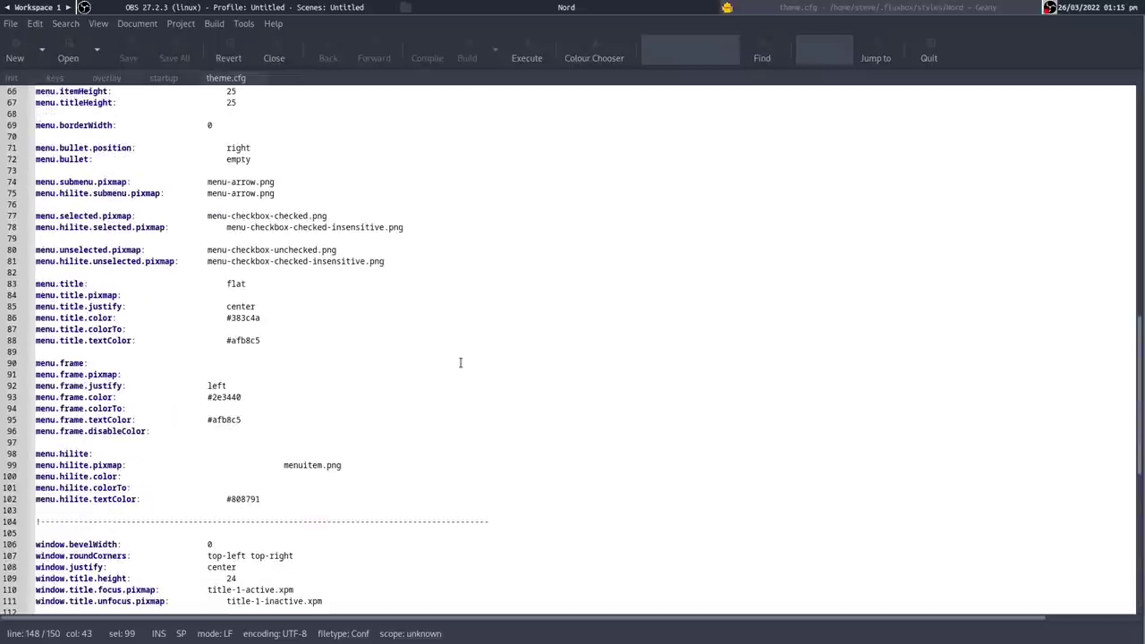
pyautogui.scroll(9, 459, 360)
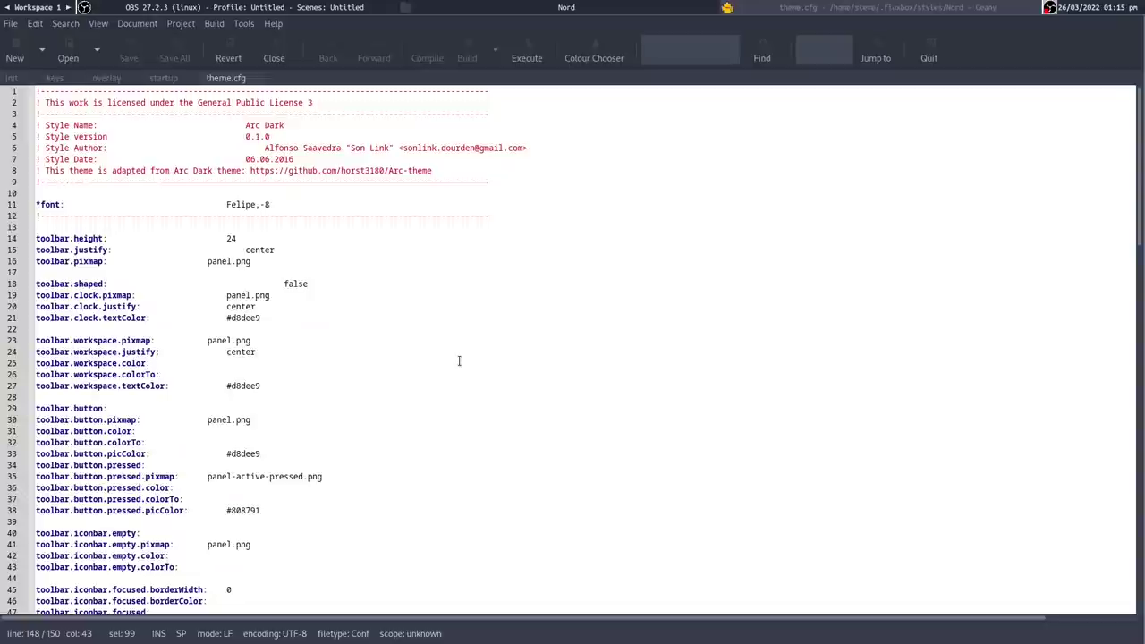
# - Quit Geany, go back up to the .fluxbox folder, and close the file manager
pyautogui.click(930, 52)
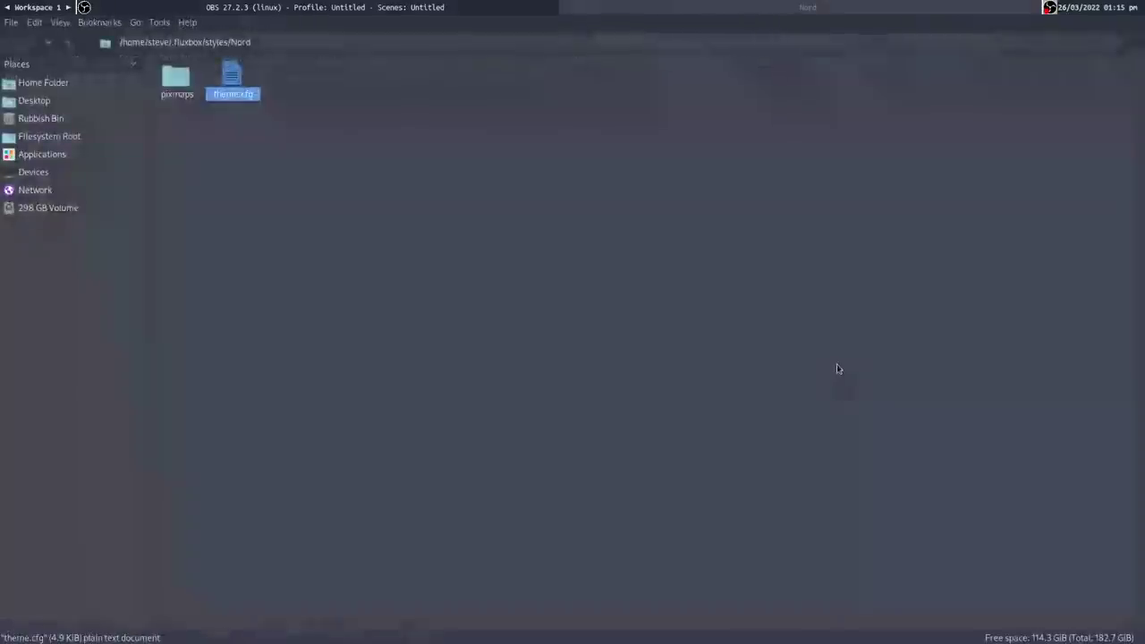
pyautogui.click(33, 45)
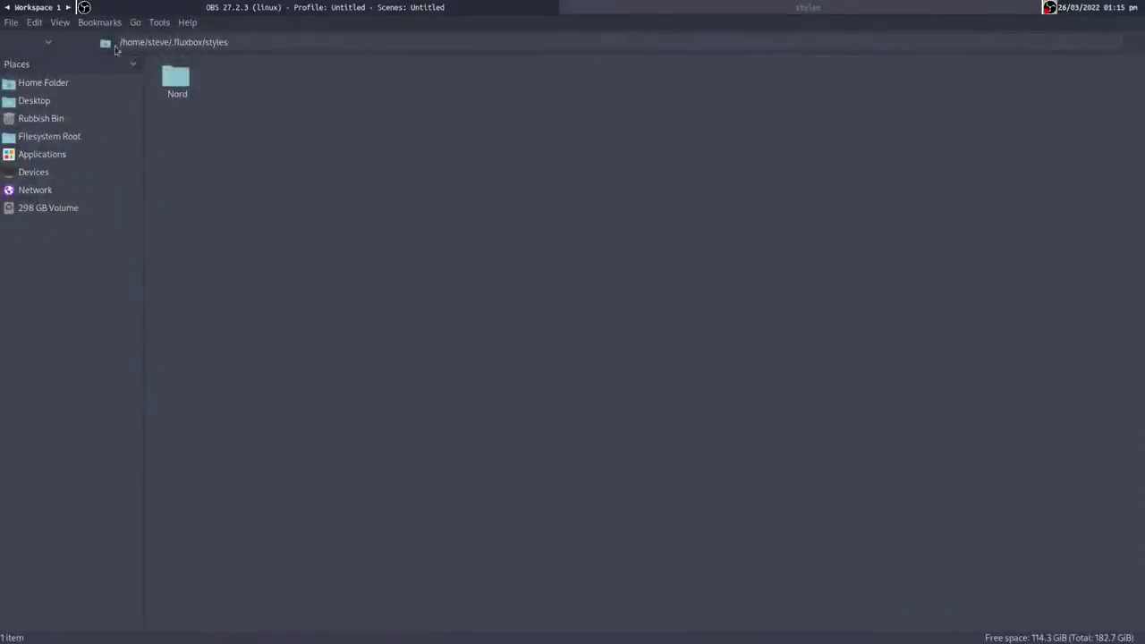
pyautogui.click(30, 44)
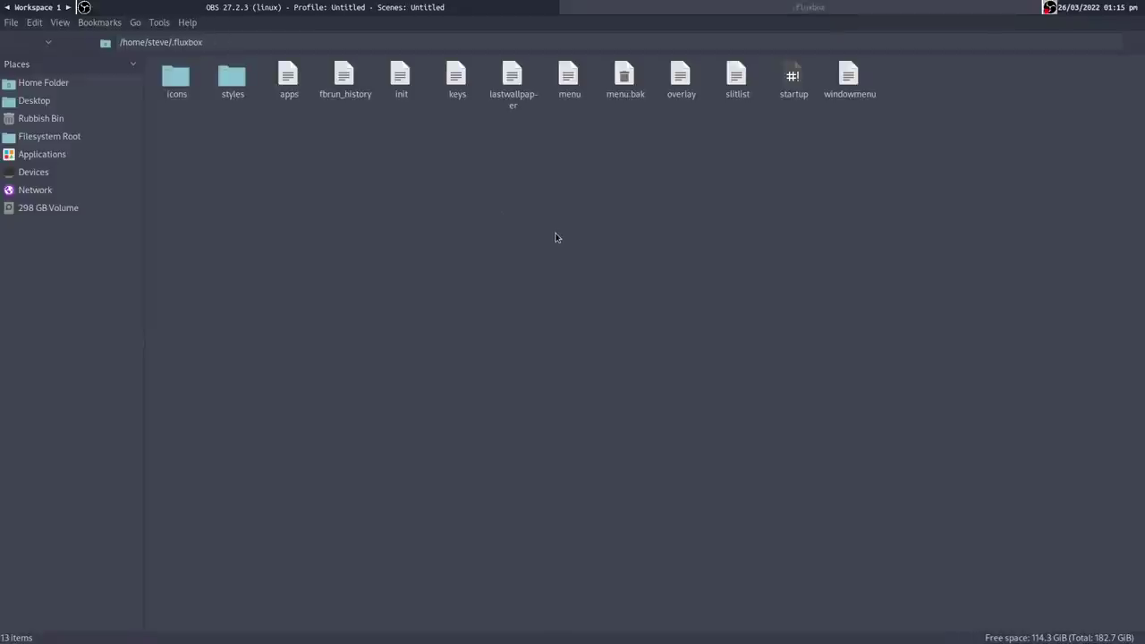
pyautogui.hotkey('alt', 'F4')
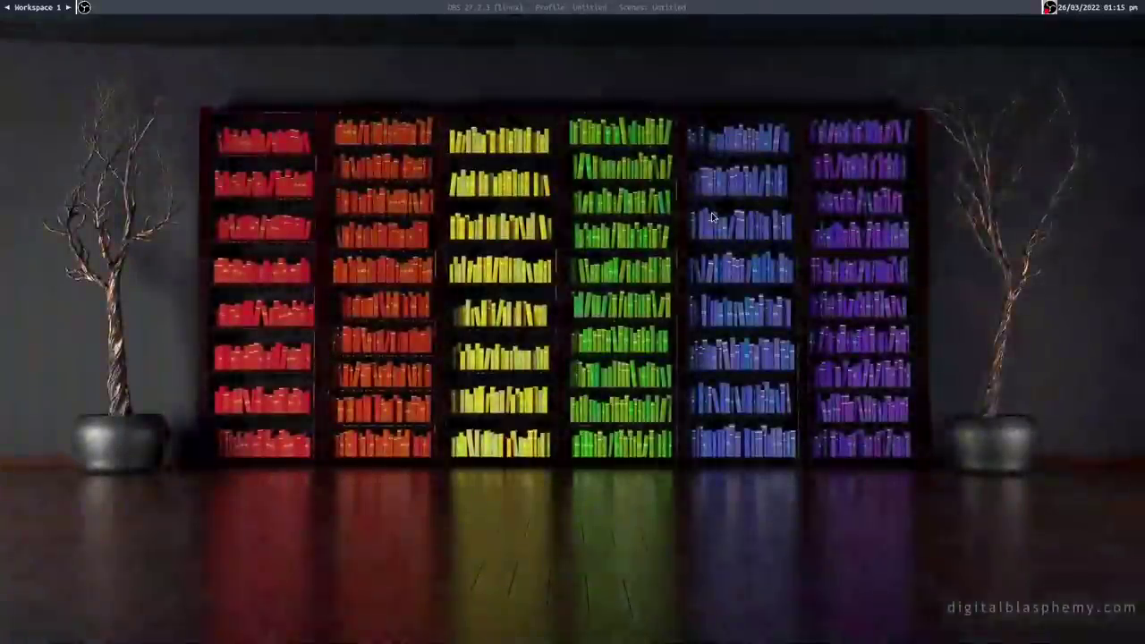
# - Browse the Fluxbox root menu on the desktop, then dismiss it
pyautogui.rightClick(370, 141)
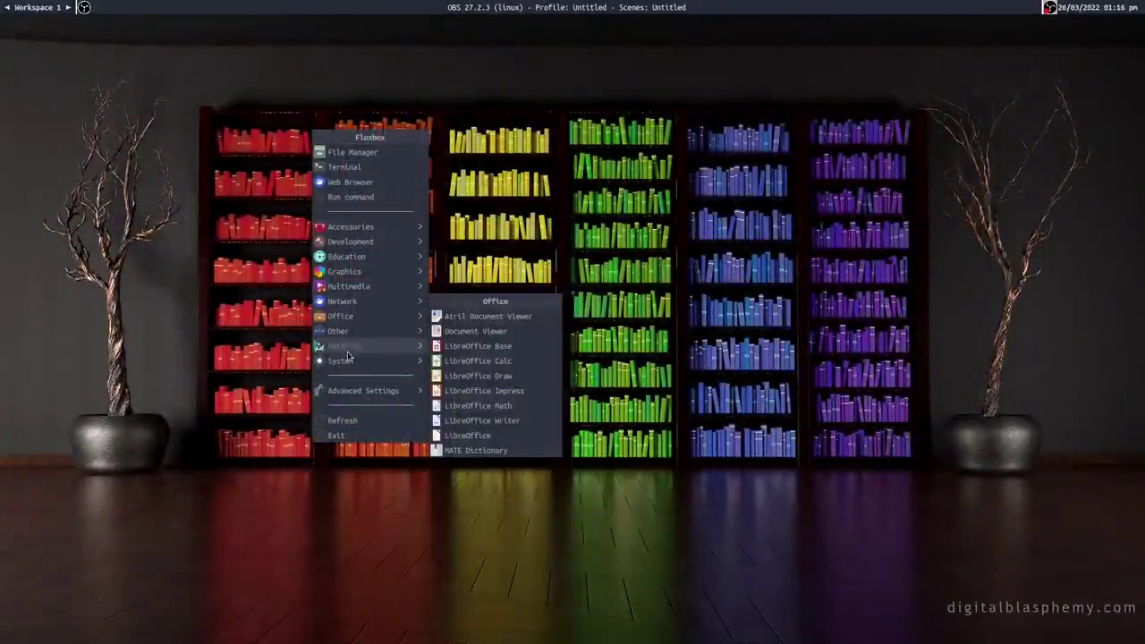
pyautogui.moveTo(349, 390)
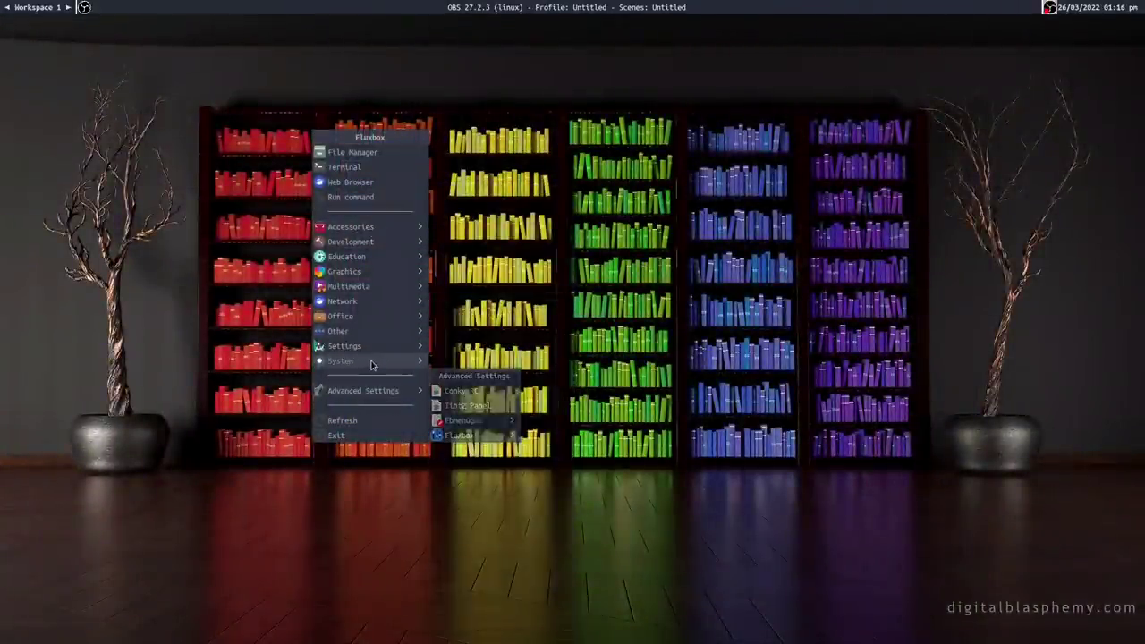
pyautogui.moveTo(370, 361)
pyautogui.click(830, 288)
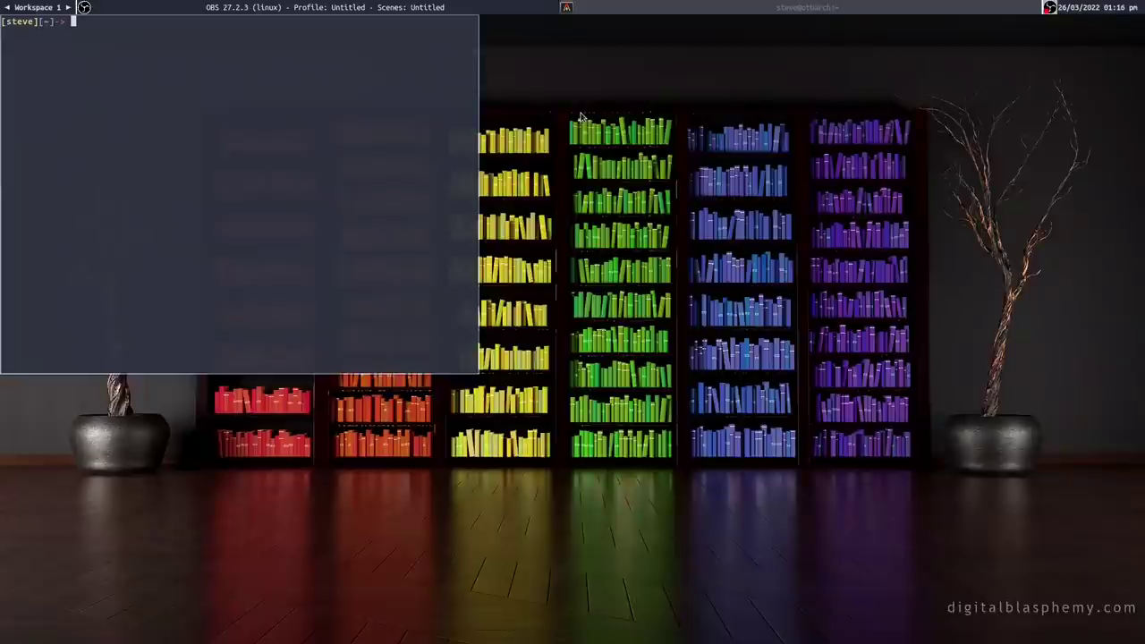
# - Maximize, restore and minimize the terminal with Super+Up/Down, restore it, and centre it
pyautogui.press('super+Up')
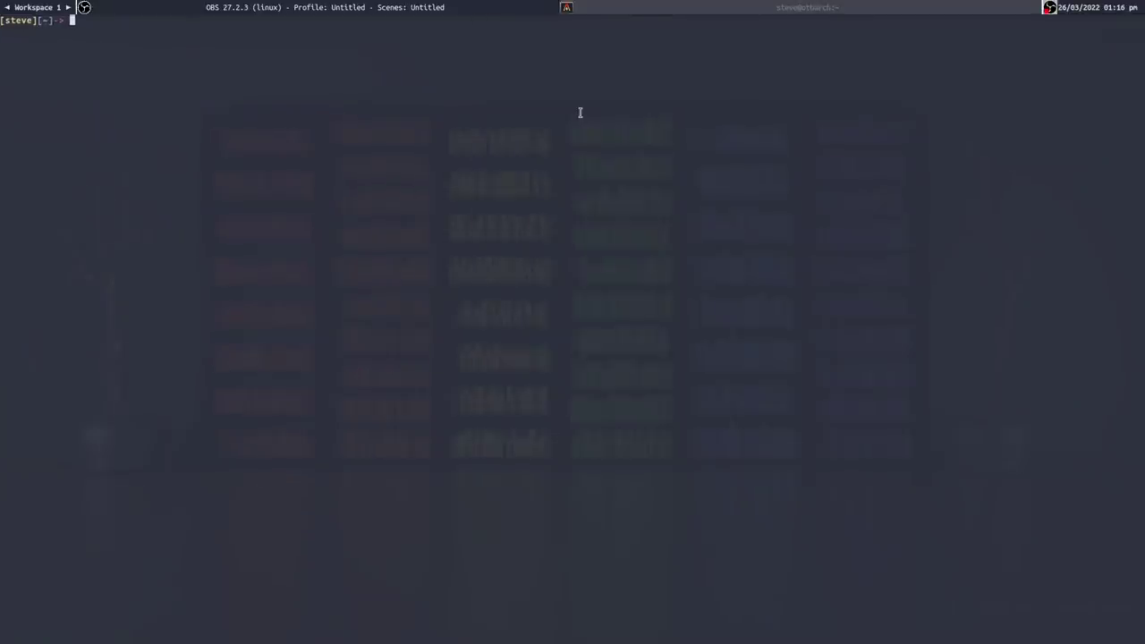
pyautogui.press('super+Down')
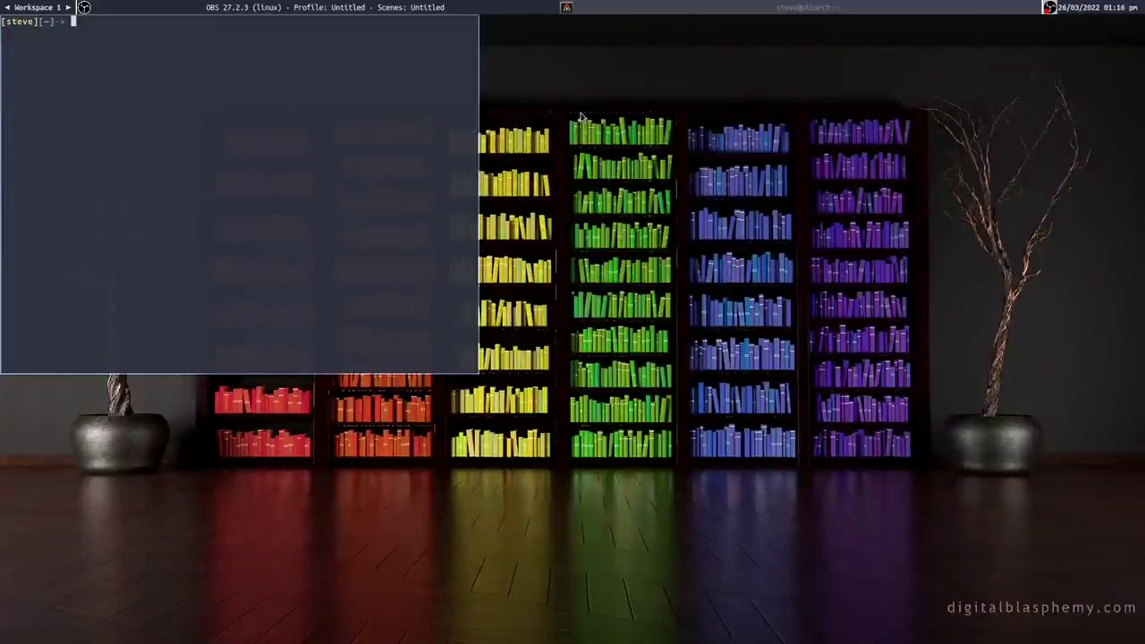
pyautogui.press('super+Down')
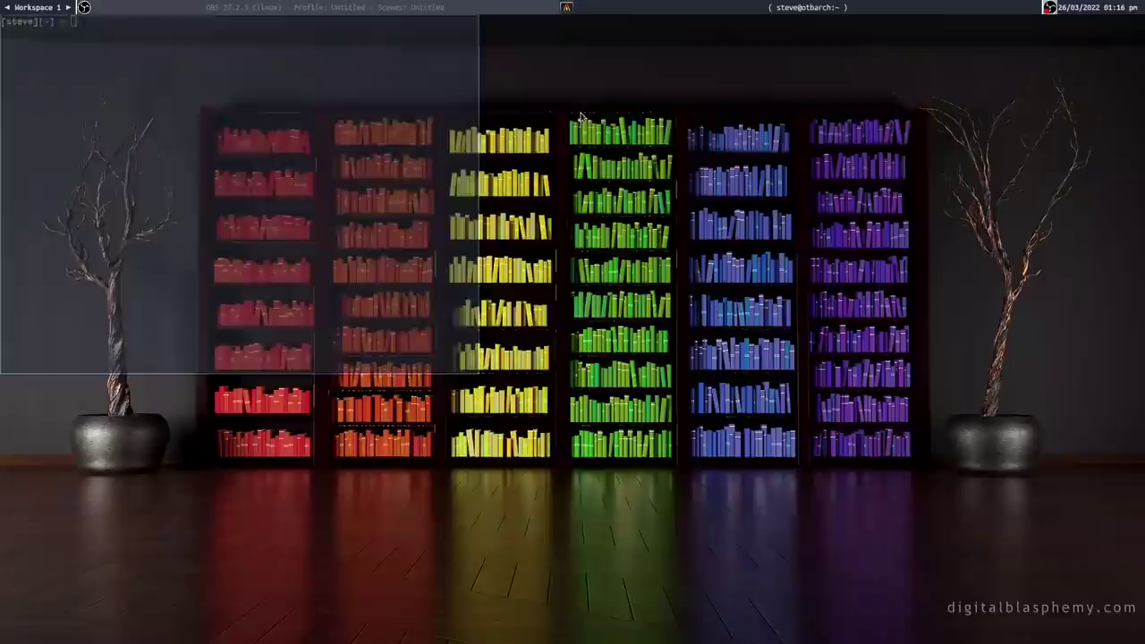
pyautogui.click(721, 6)
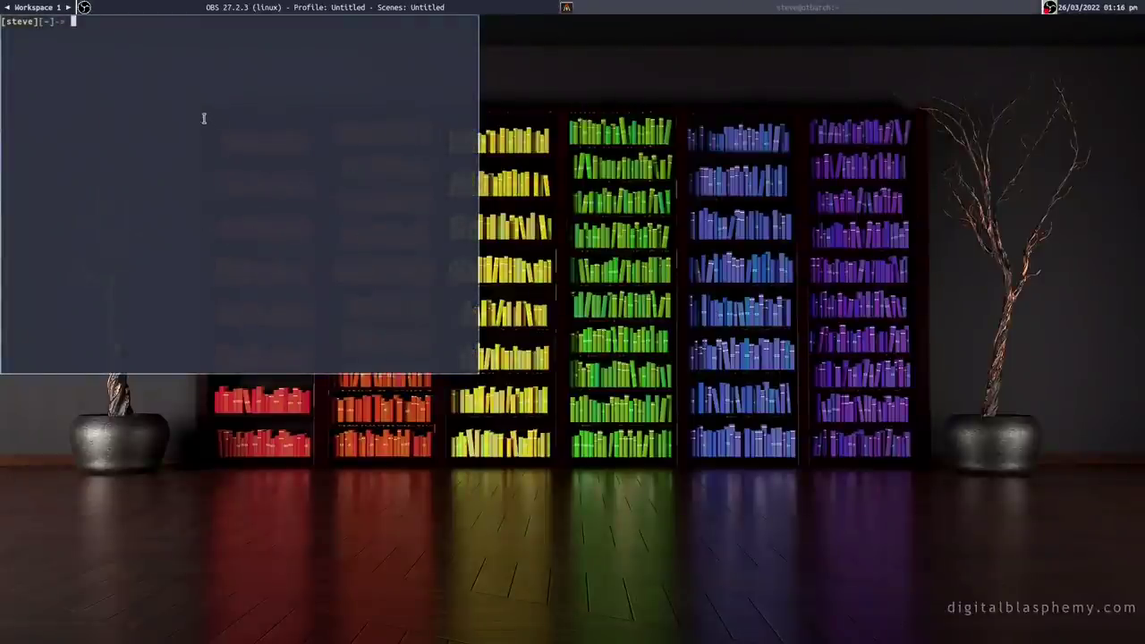
pyautogui.moveTo(205, 116); pyautogui.dragTo(475, 170)
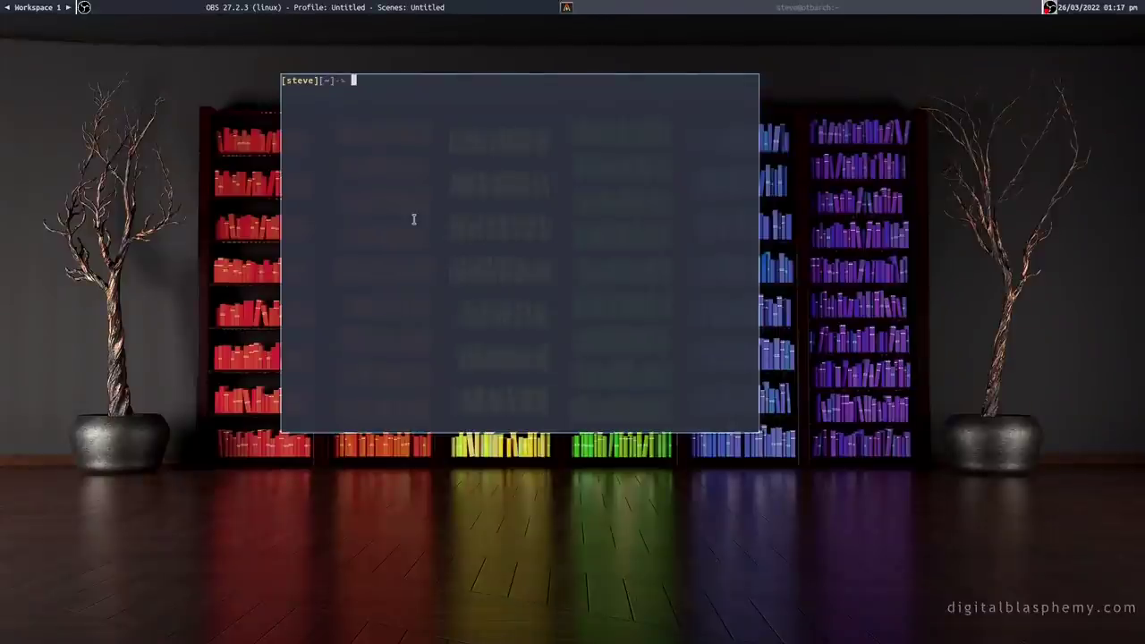
# - Snap the terminal to the left, right, top, bottom and left halves with Super+arrow keys
pyautogui.press('super+Left')
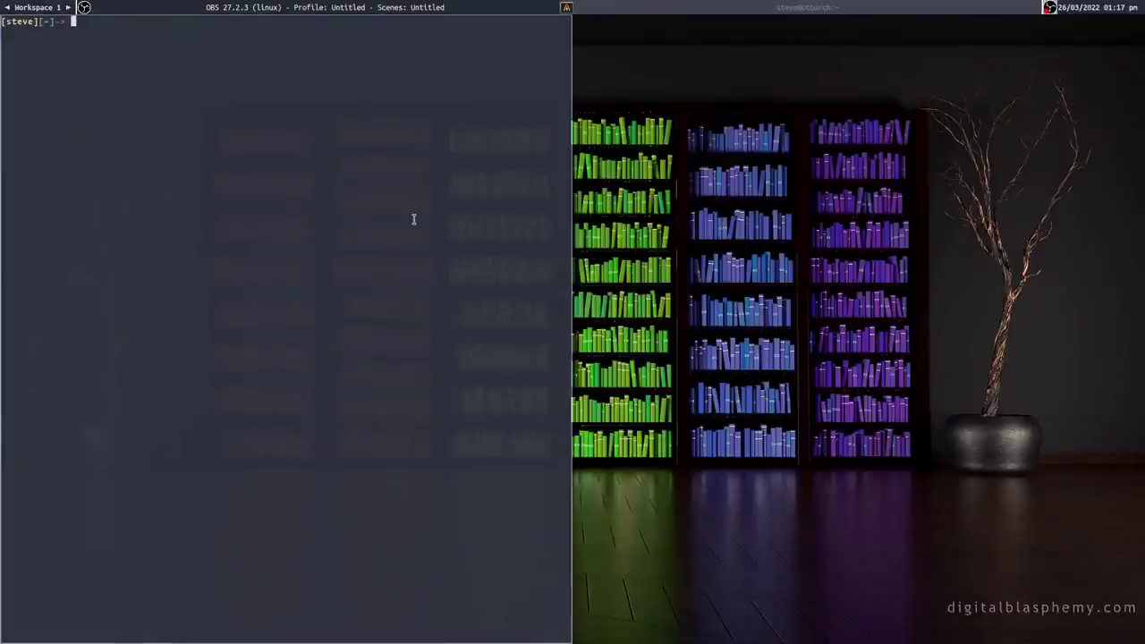
pyautogui.press('super+Right')
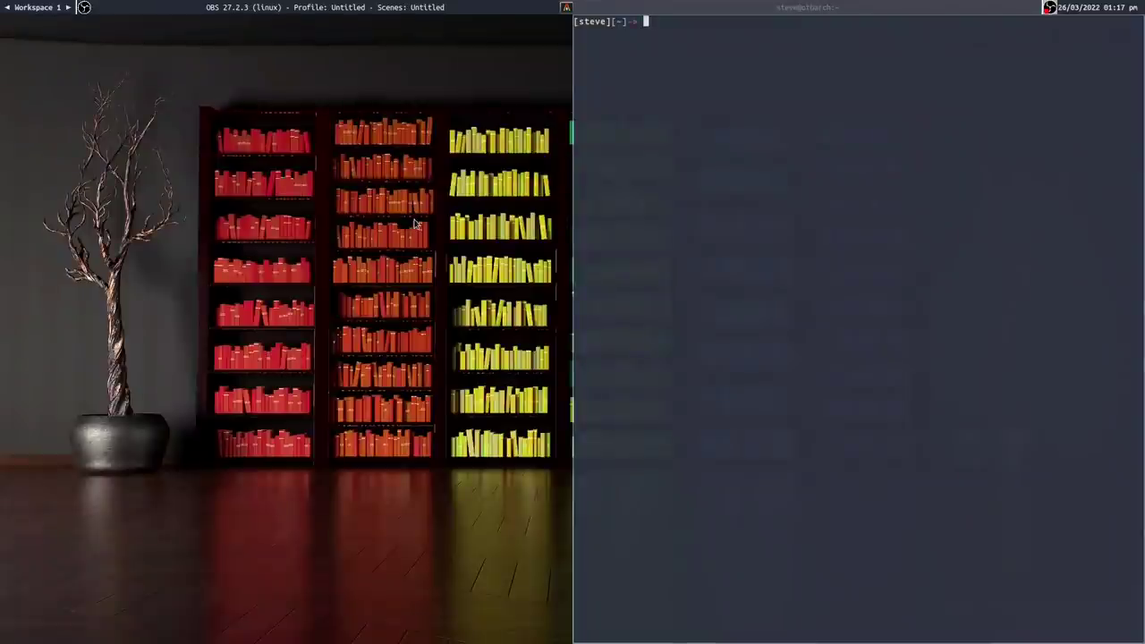
pyautogui.press('super+Up')
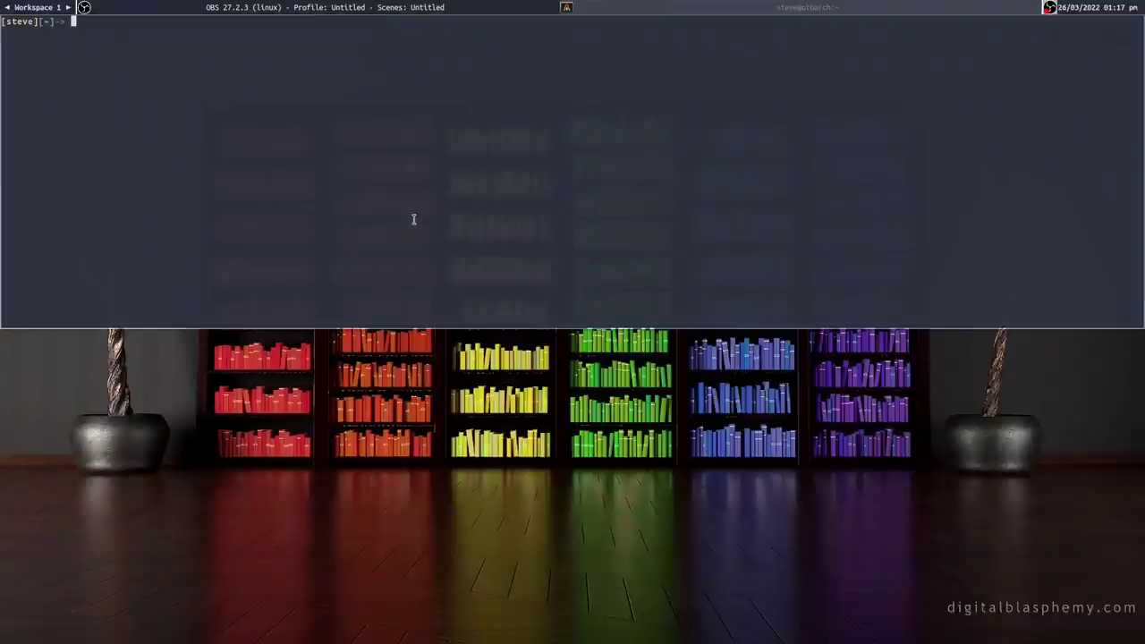
pyautogui.press('super+Down')
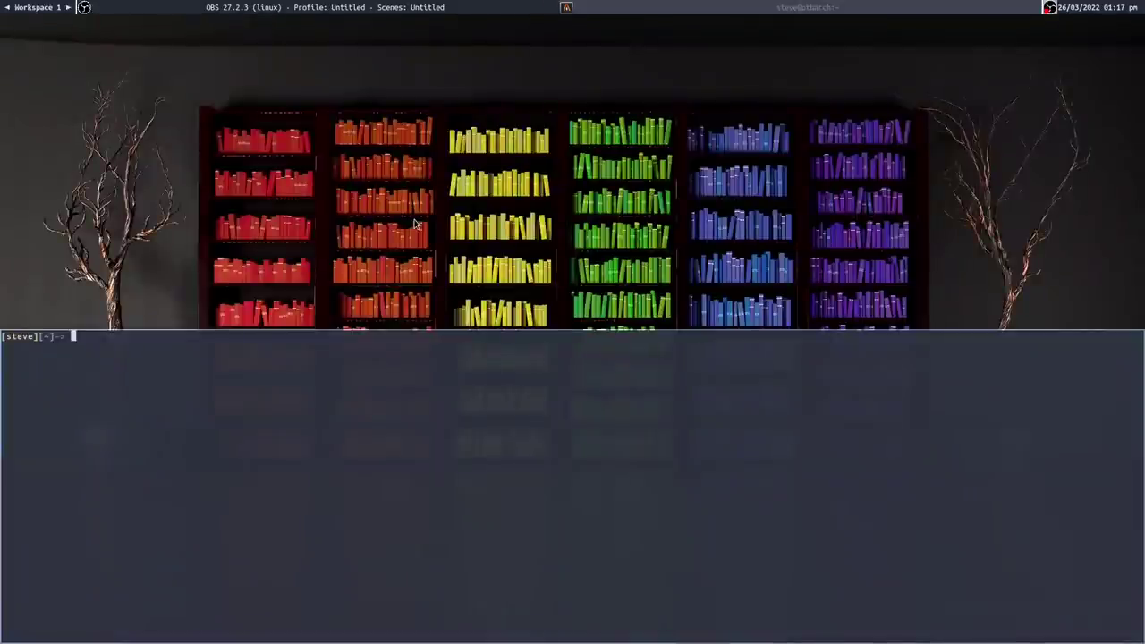
pyautogui.press('super+Left')
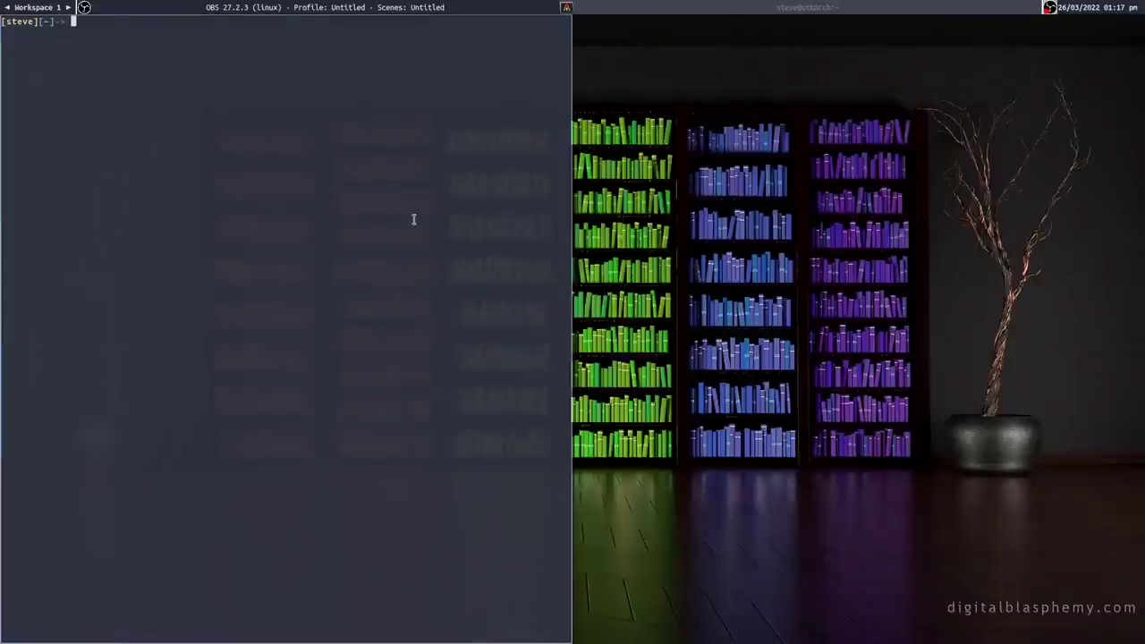
# - Open a second terminal tiled right, close both terminals, and launch PCManFM on the home folder
pyautogui.hotkey('ctrl', 'alt', 't')
pyautogui.press('super+Right')
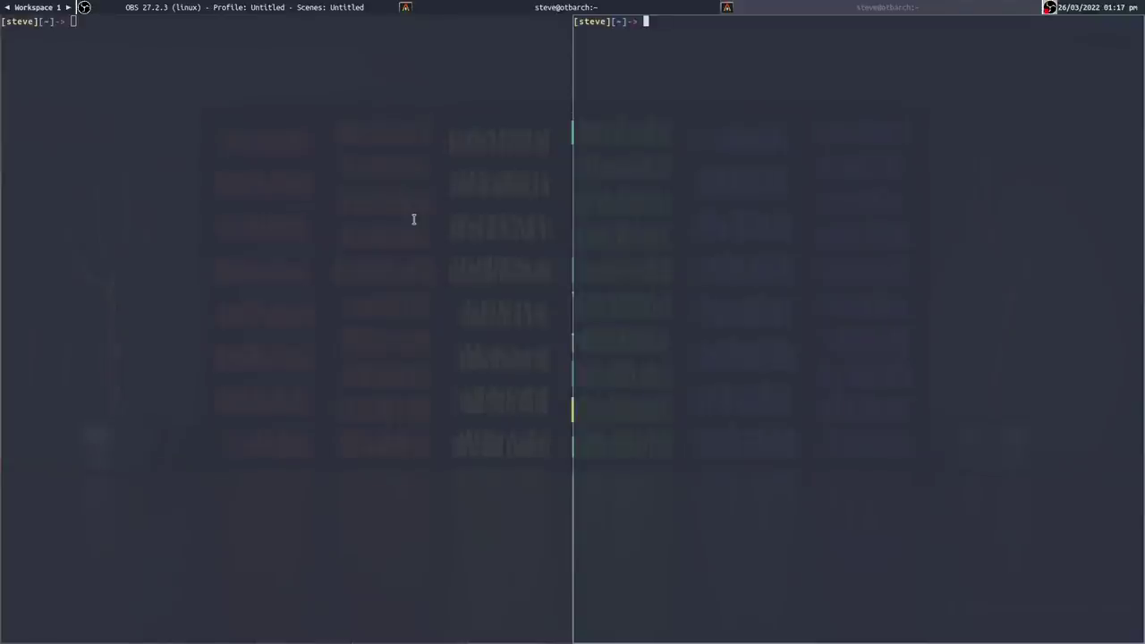
pyautogui.hotkey('alt', 'F4')
pyautogui.hotkey('alt', 'F4')
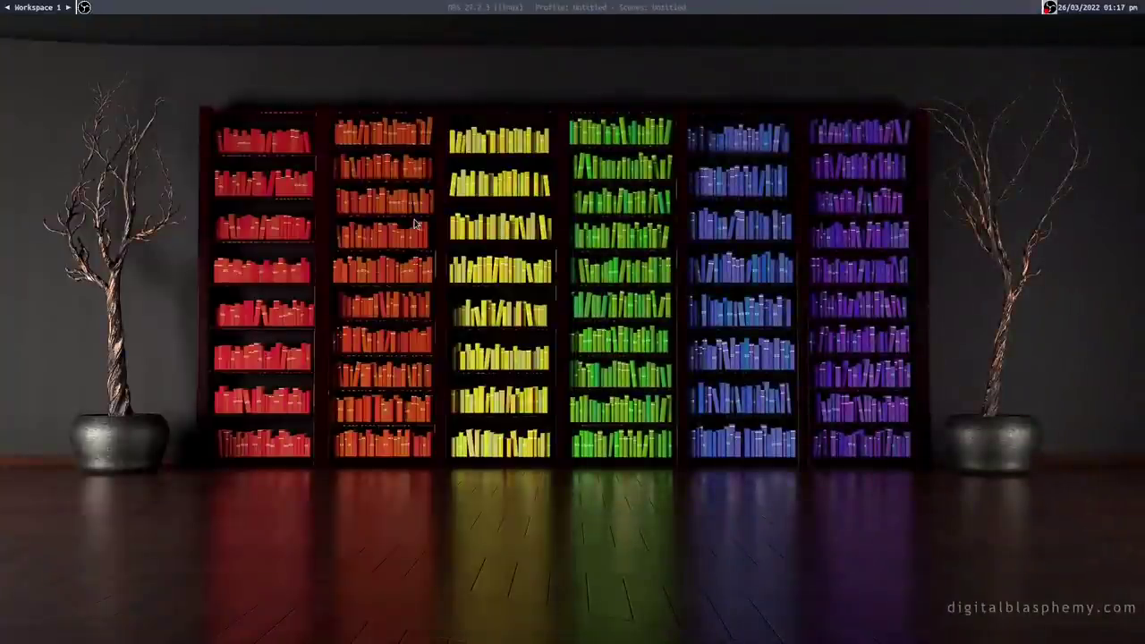
pyautogui.press('super+e')
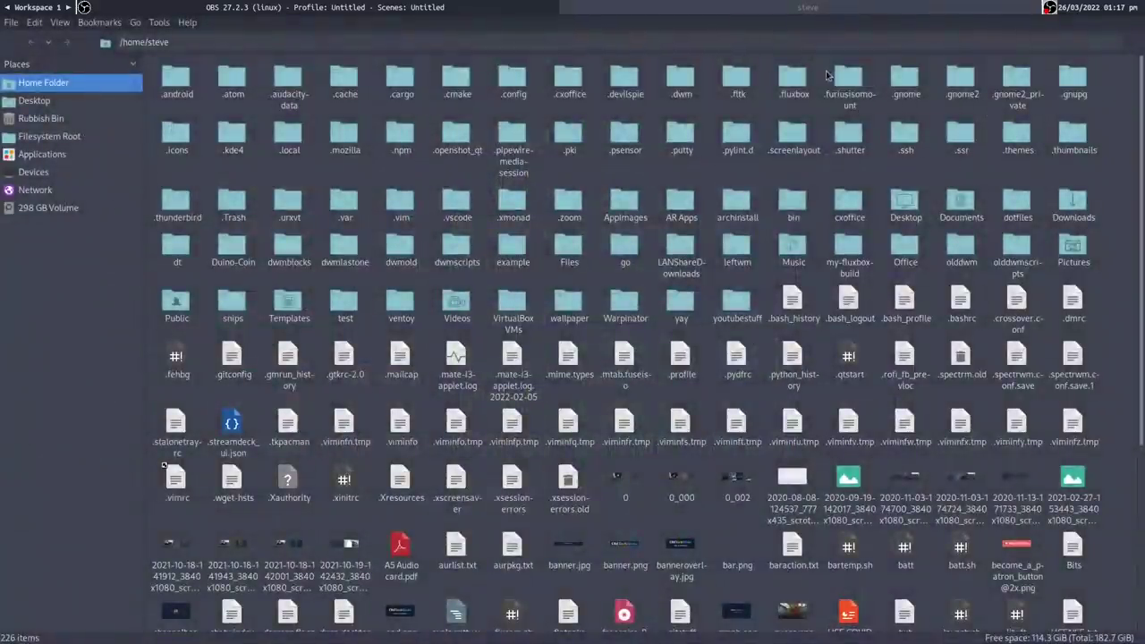
# - Open the keys file from the .fluxbox folder in Geany
pyautogui.doubleClick(792, 80)
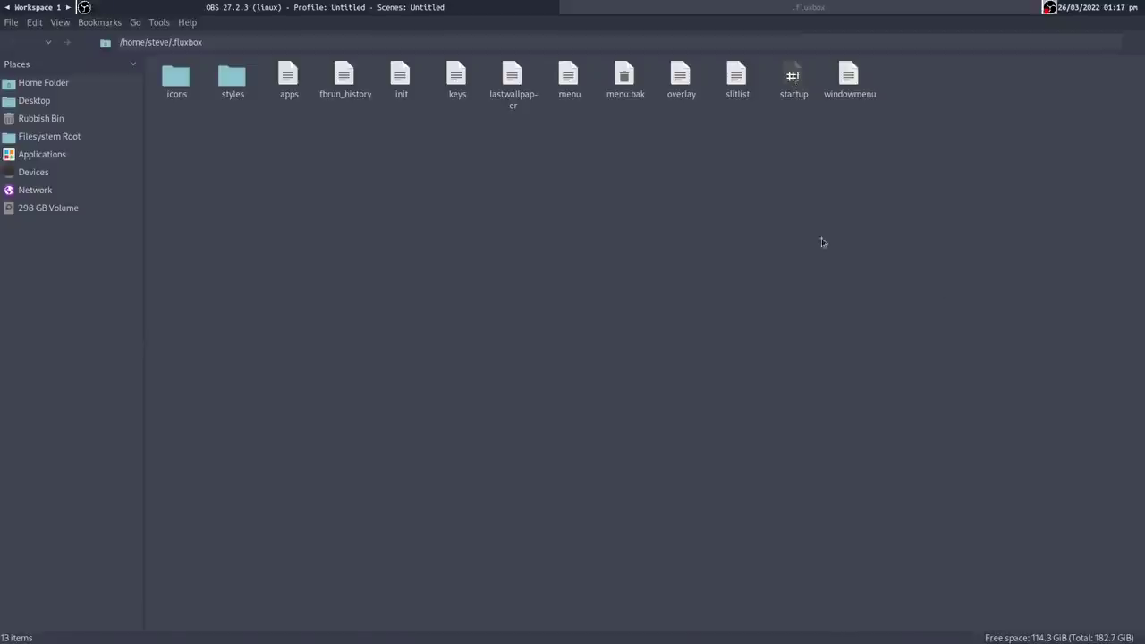
pyautogui.rightClick(460, 73)
pyautogui.moveTo(524, 107)
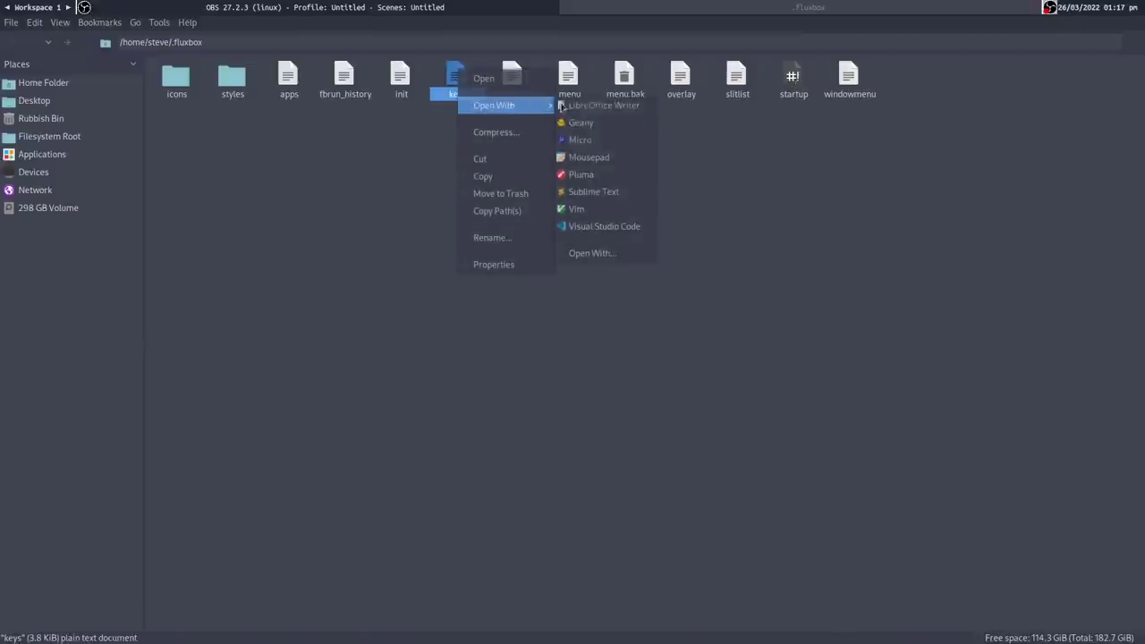
pyautogui.click(608, 126)
# - Scroll through the keys file, then quit Geany and close PCManFM
pyautogui.scroll(-20, 307, 327)
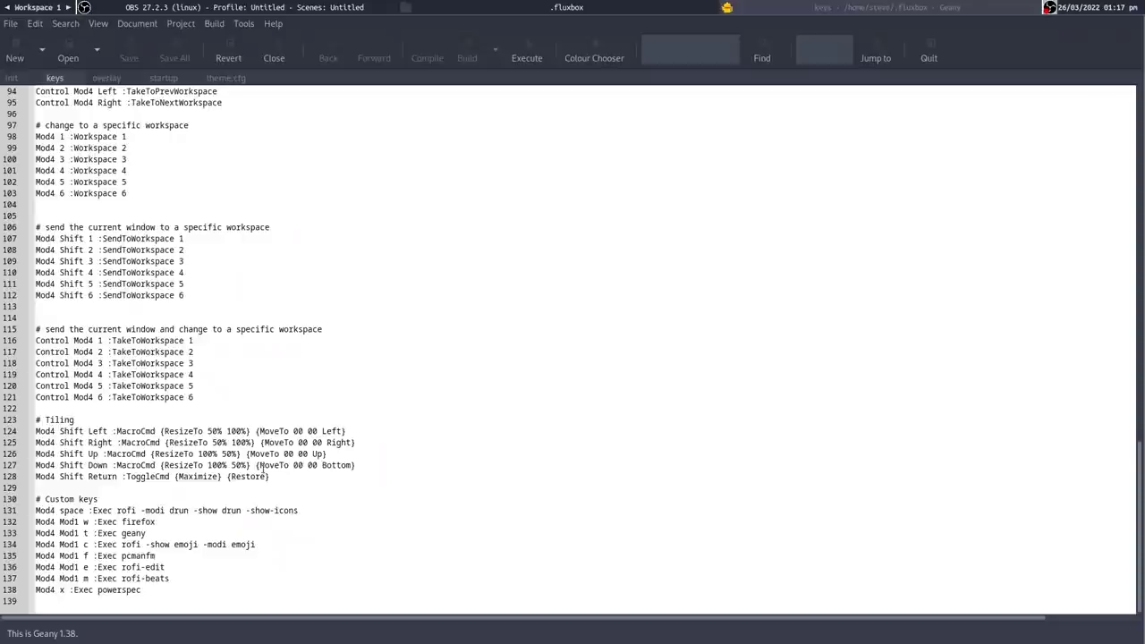
pyautogui.scroll(3, 435, 476)
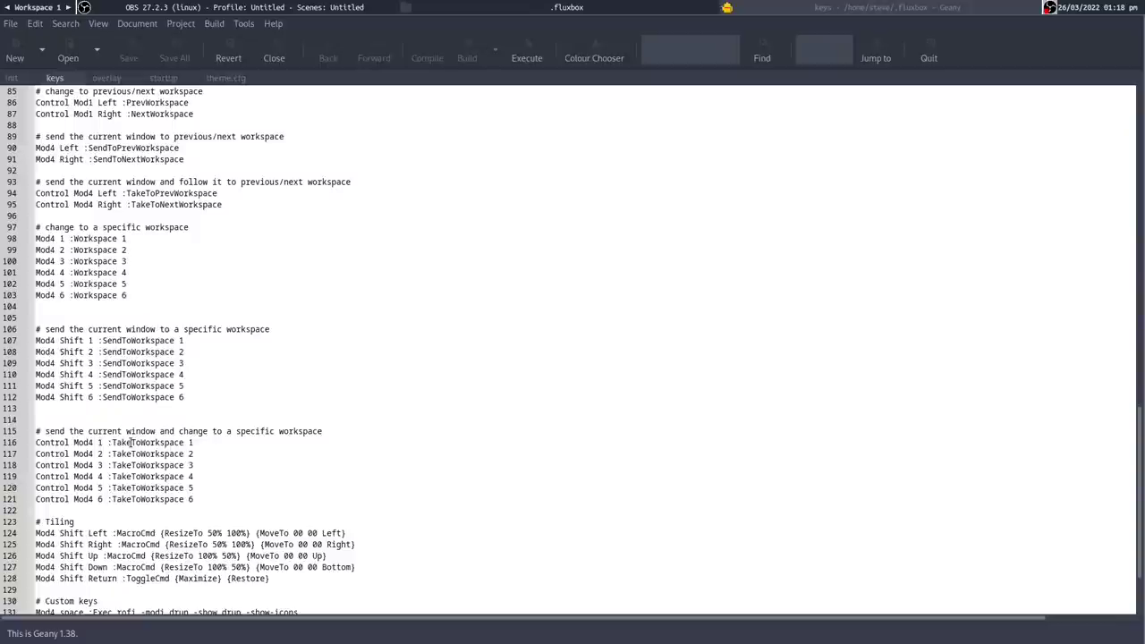
pyautogui.scroll(20, 267, 447)
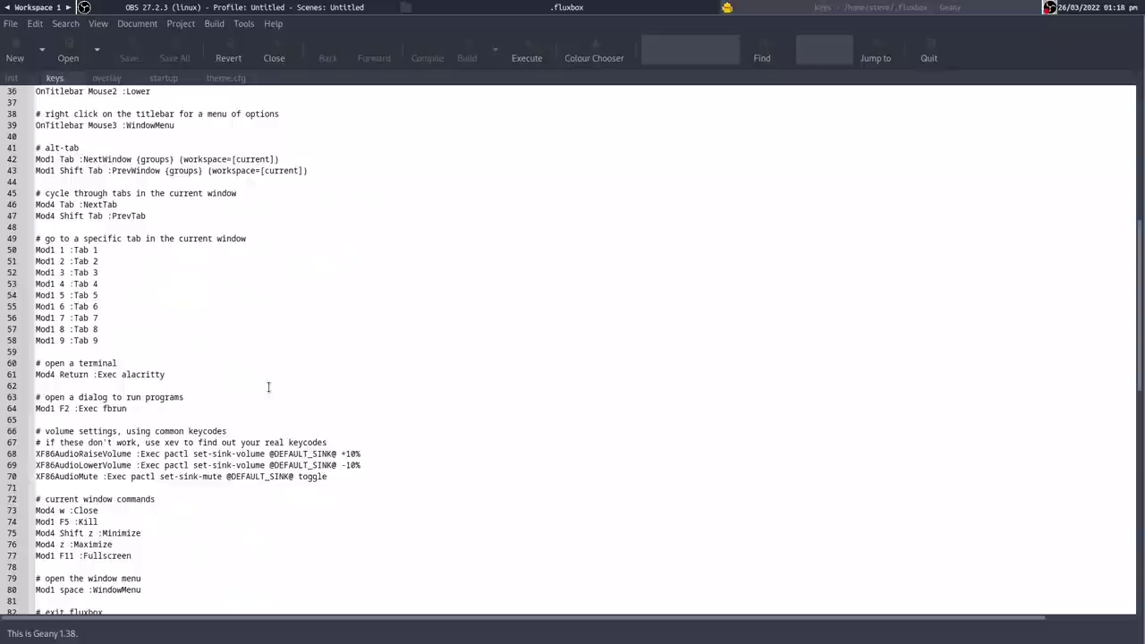
pyautogui.click(928, 49)
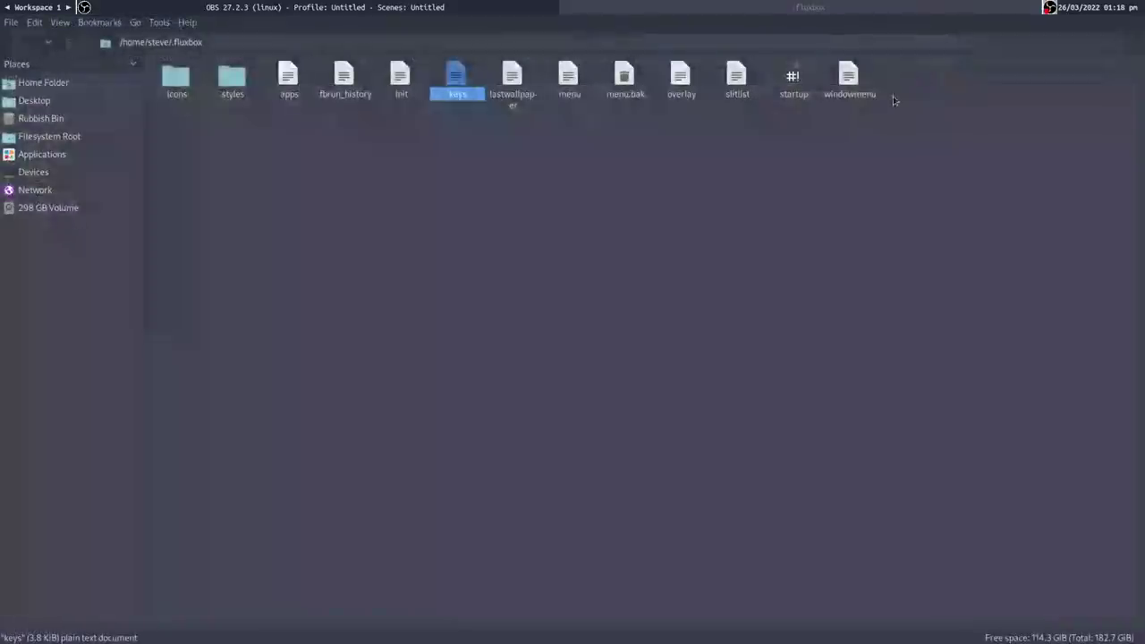
pyautogui.hotkey('ctrl', 'q')
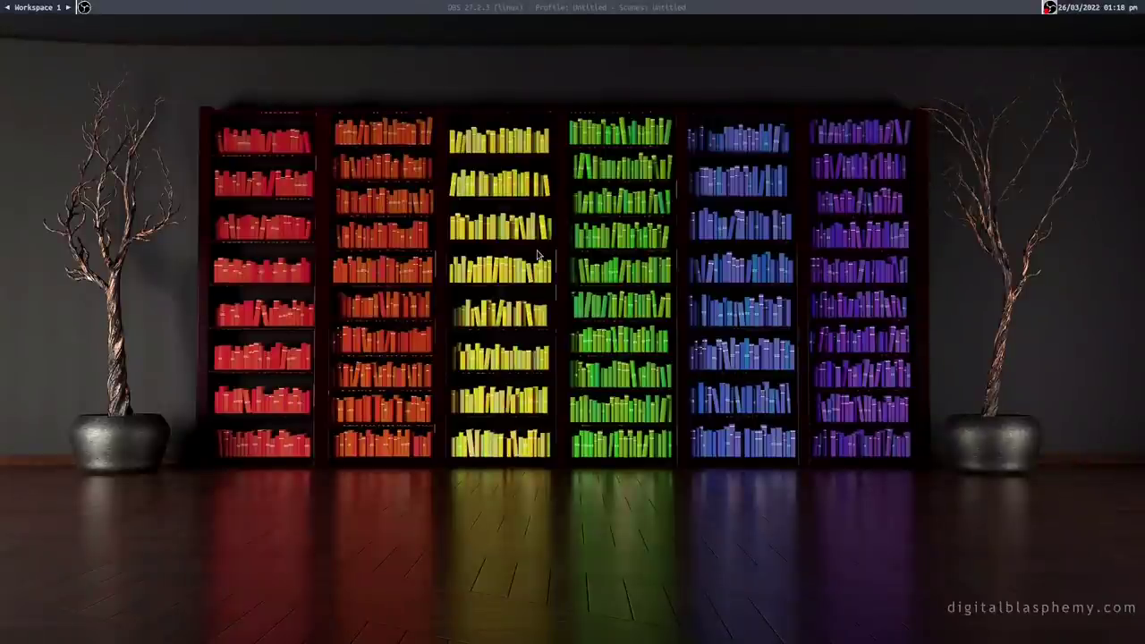
# - Browse the root menu's Development and Education categories, then launch PCManFM on /home/steve with Super+E
pyautogui.rightClick(331, 80)
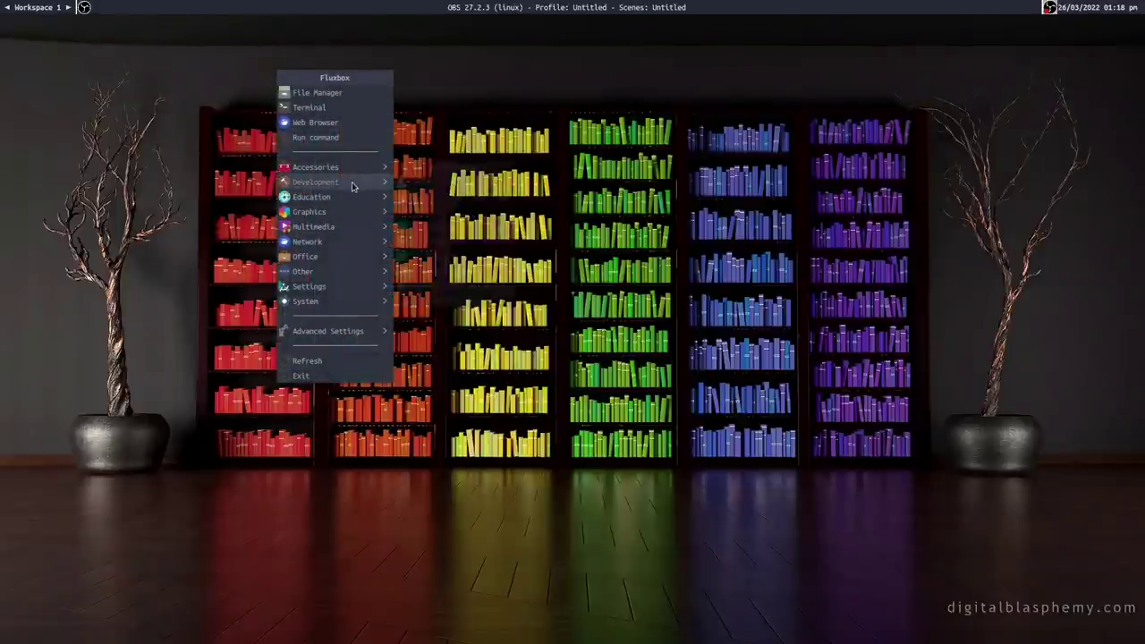
pyautogui.moveTo(345, 205)
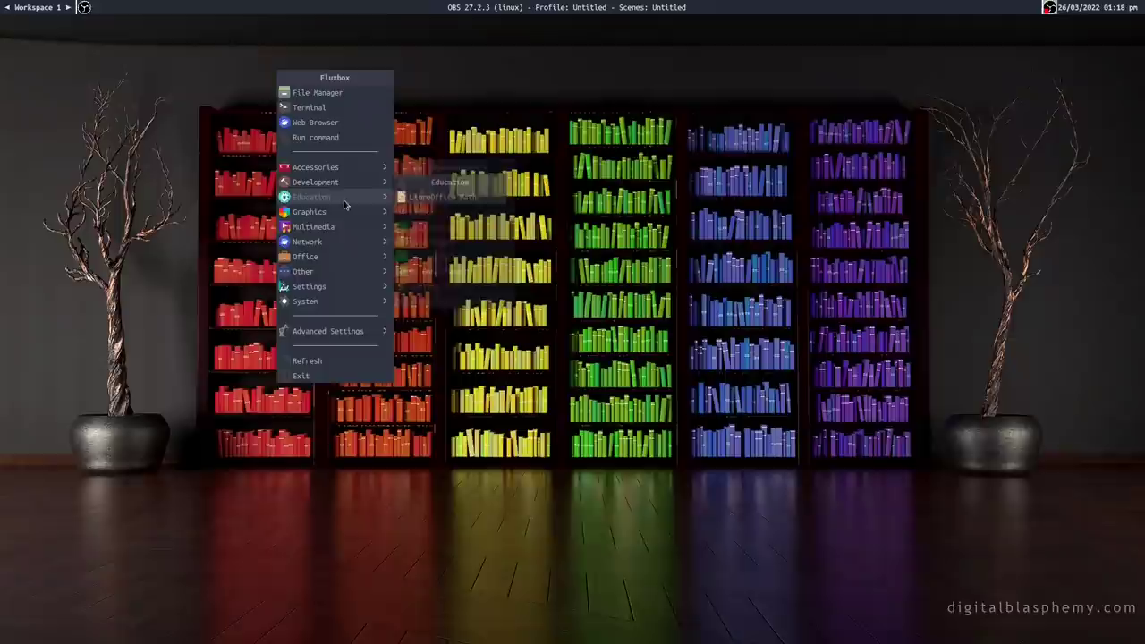
pyautogui.click(677, 201)
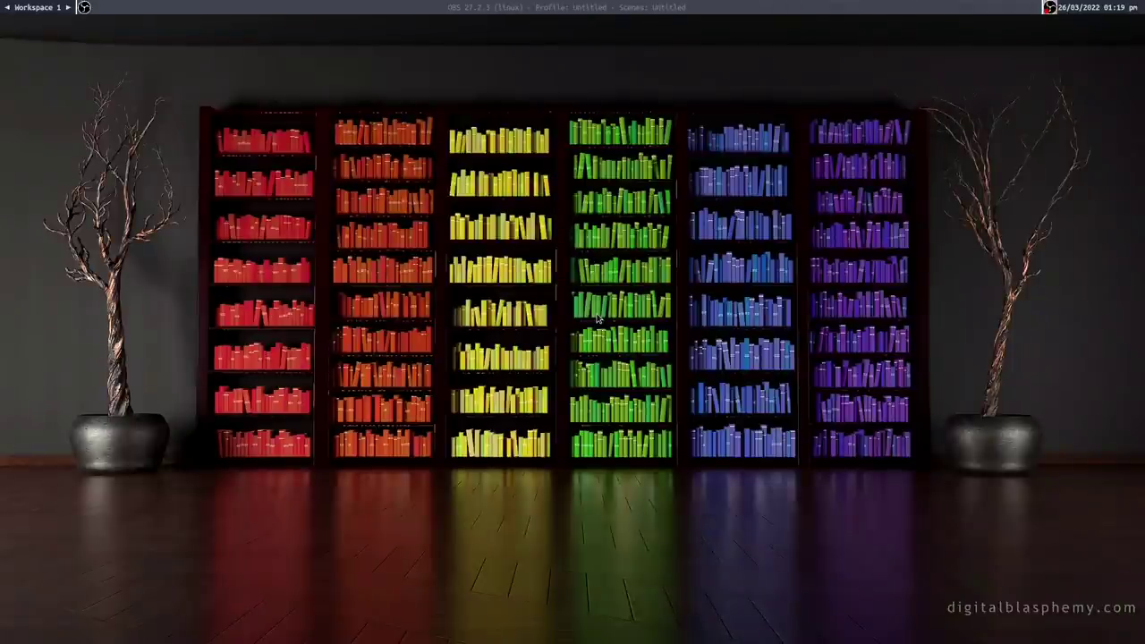
pyautogui.press('super+e')
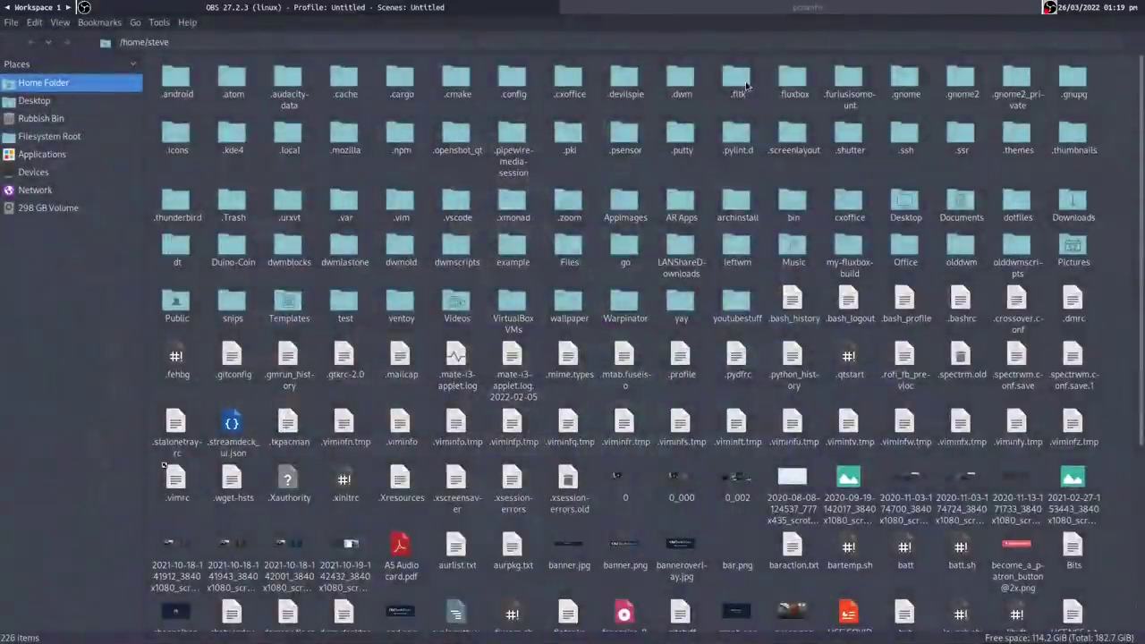
# - Open the init file from the .fluxbox folder in Geany
pyautogui.doubleClick(793, 82)
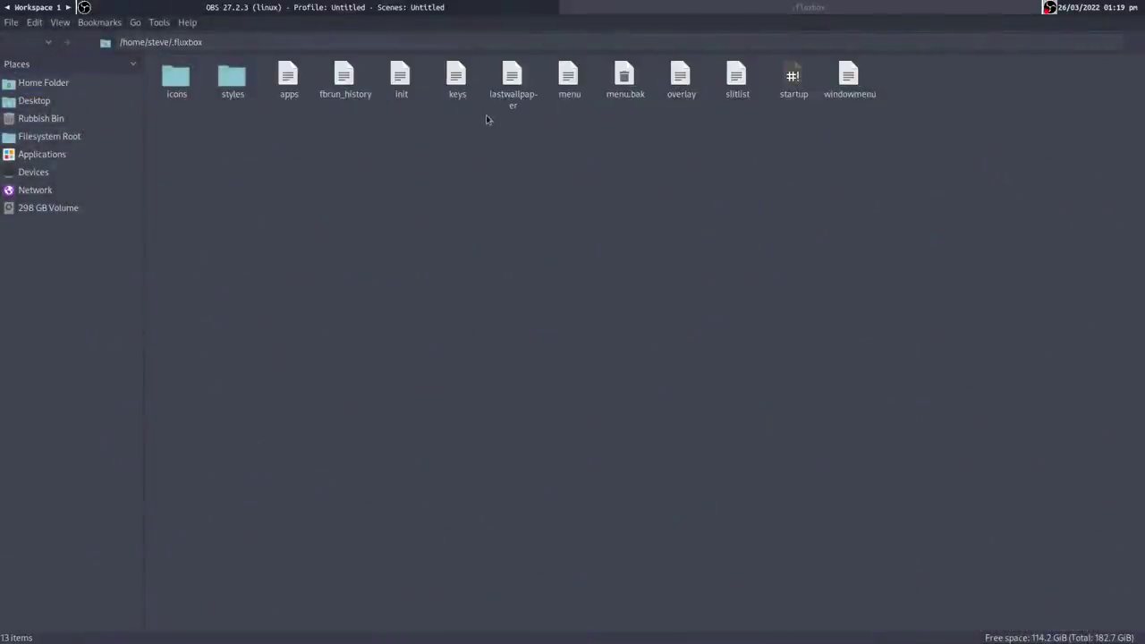
pyautogui.rightClick(400, 81)
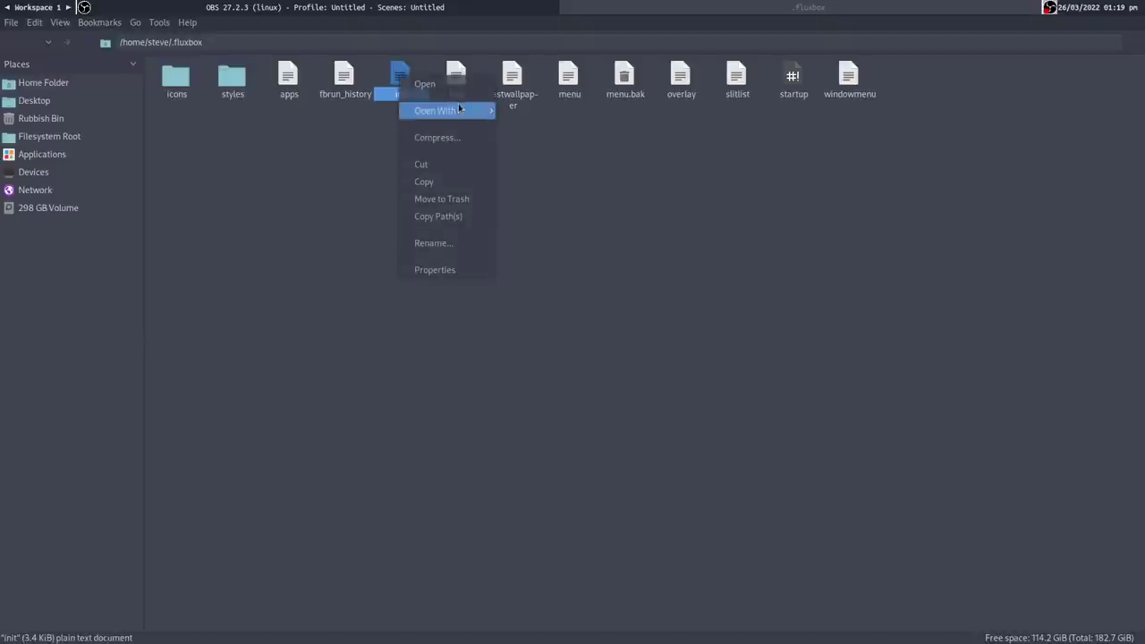
pyautogui.moveTo(456, 110)
pyautogui.click(537, 132)
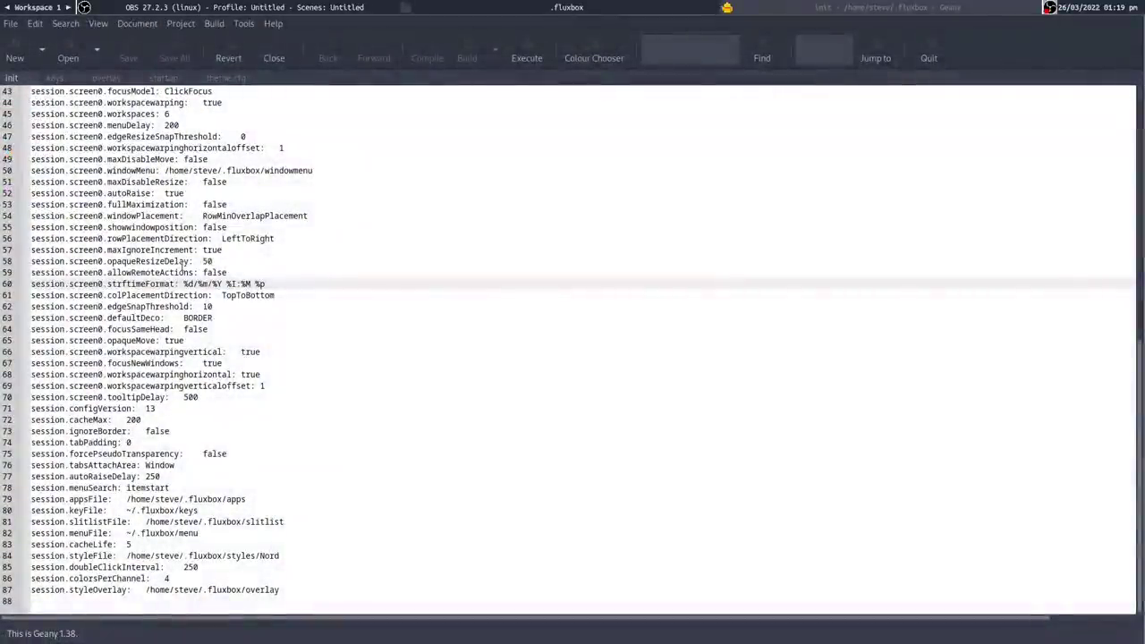
# - Review the init settings, selecting systemtray in the toolbar.tools line, then quit Geany
pyautogui.scroll(10, 192, 286)
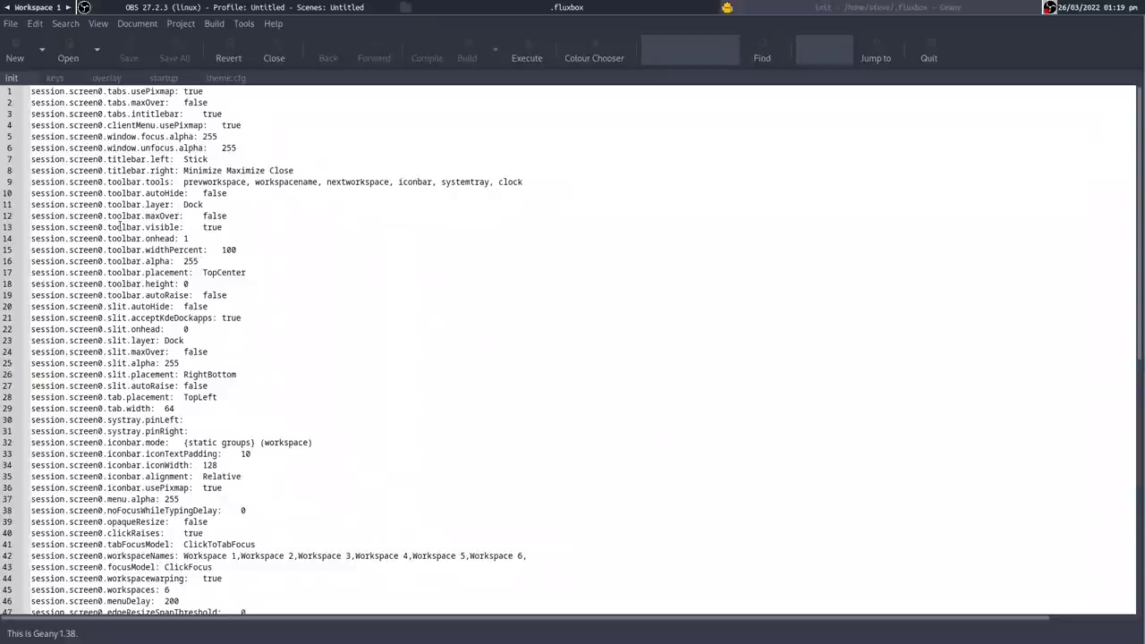
pyautogui.press('End')
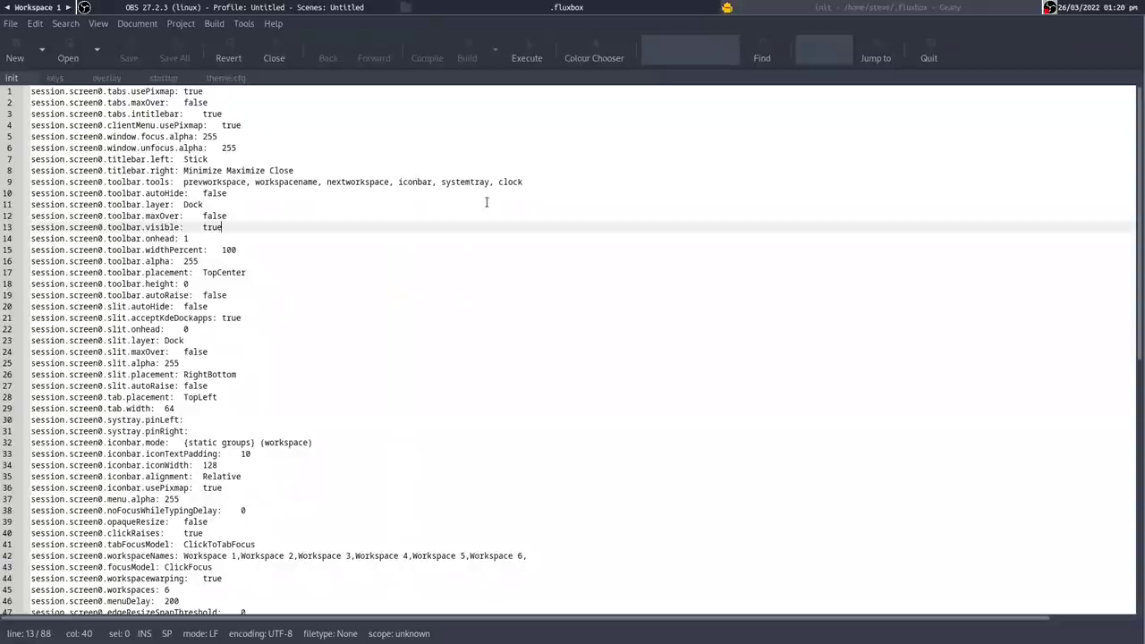
pyautogui.doubleClick(453, 183)
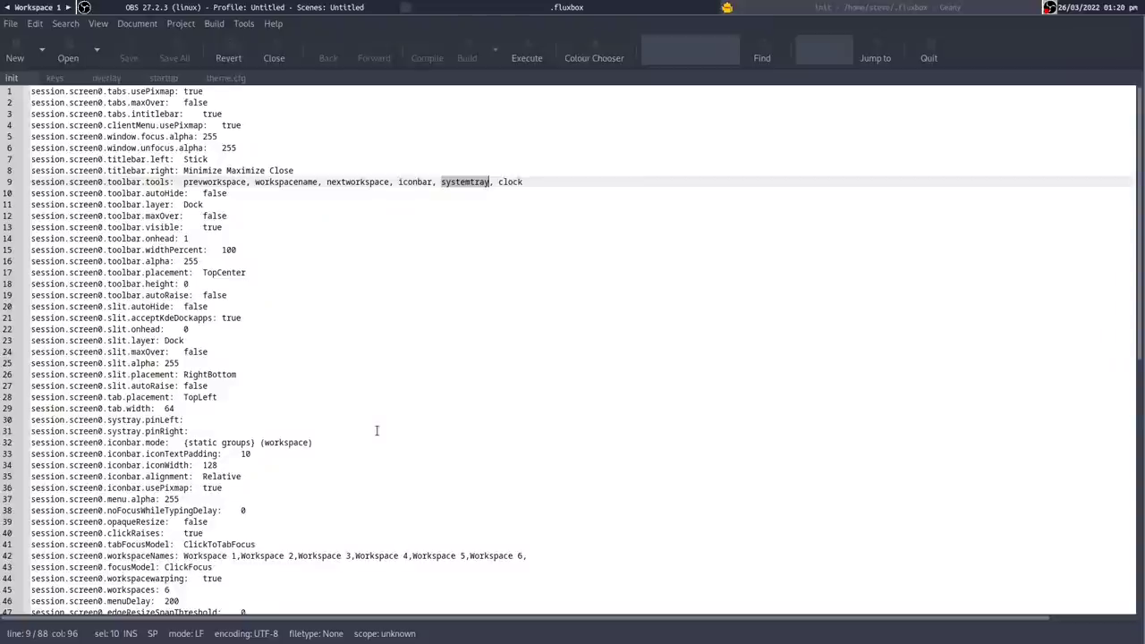
pyautogui.click(927, 55)
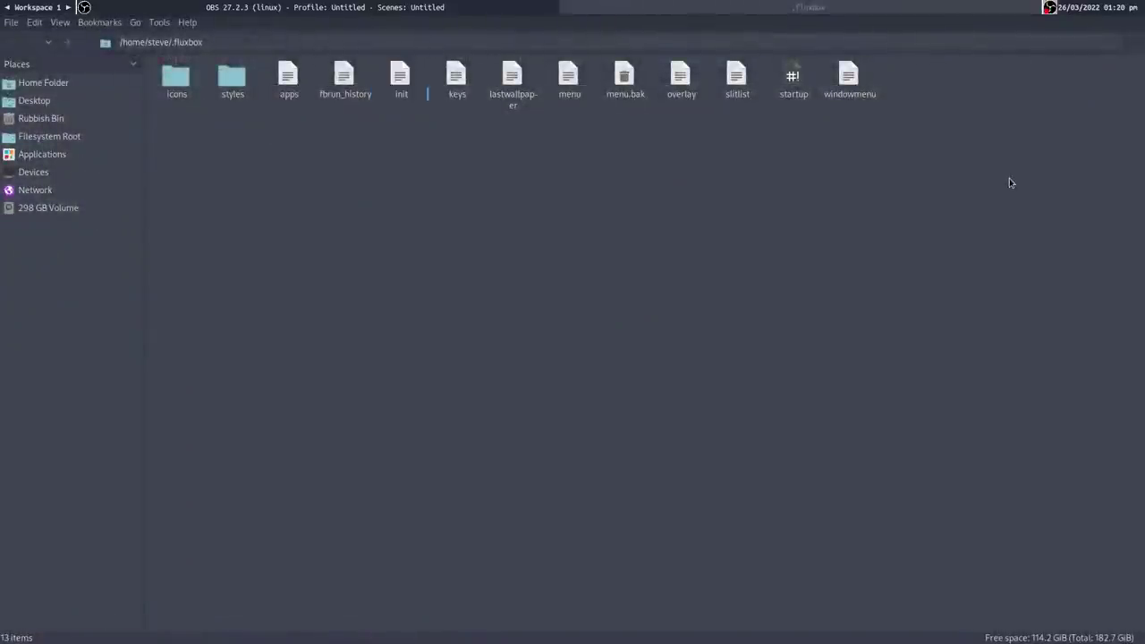
# - Close PCManFM with Ctrl+W and dismiss the root menu, leaving the bookshelf wallpaper showing
pyautogui.hotkey('ctrl', 'w')
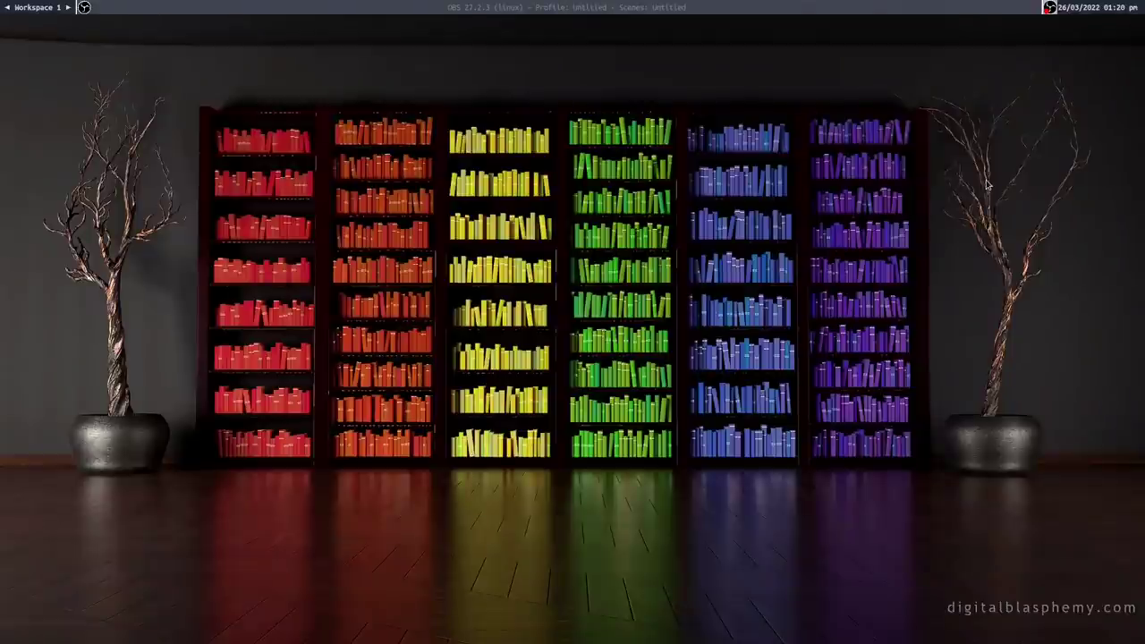
pyautogui.rightClick(478, 215)
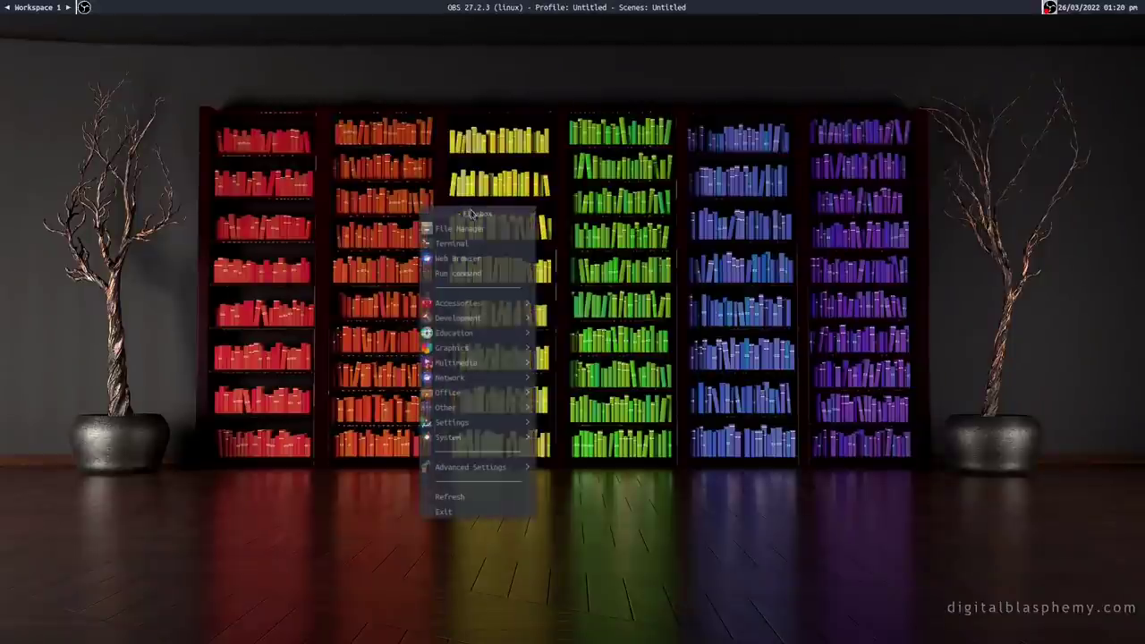
pyautogui.rightClick(324, 198)
pyautogui.click(731, 215)
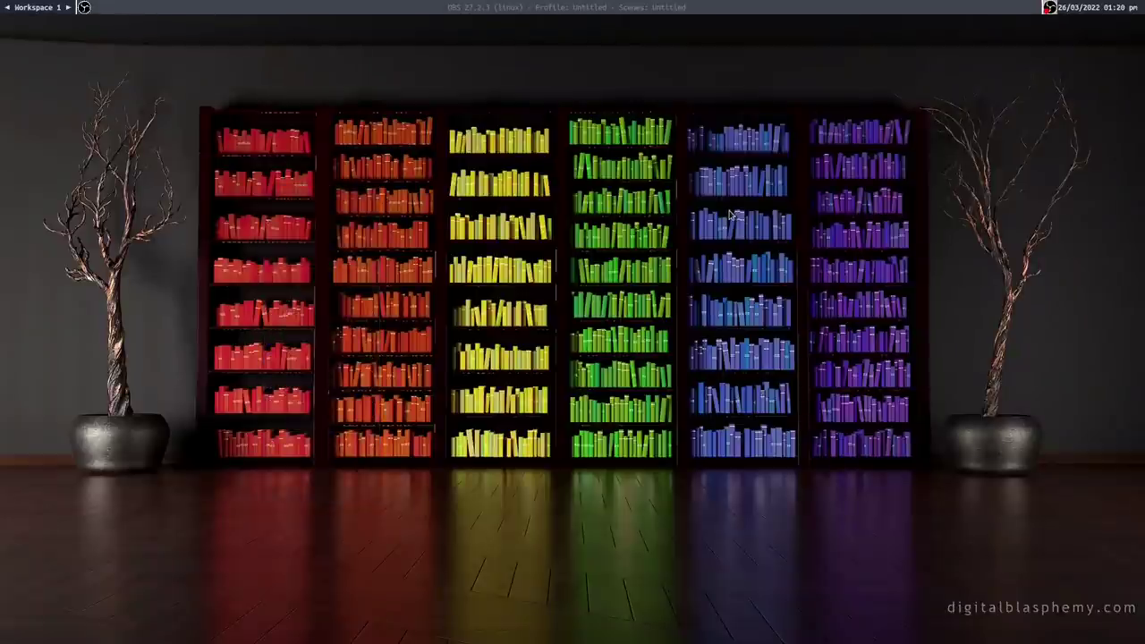